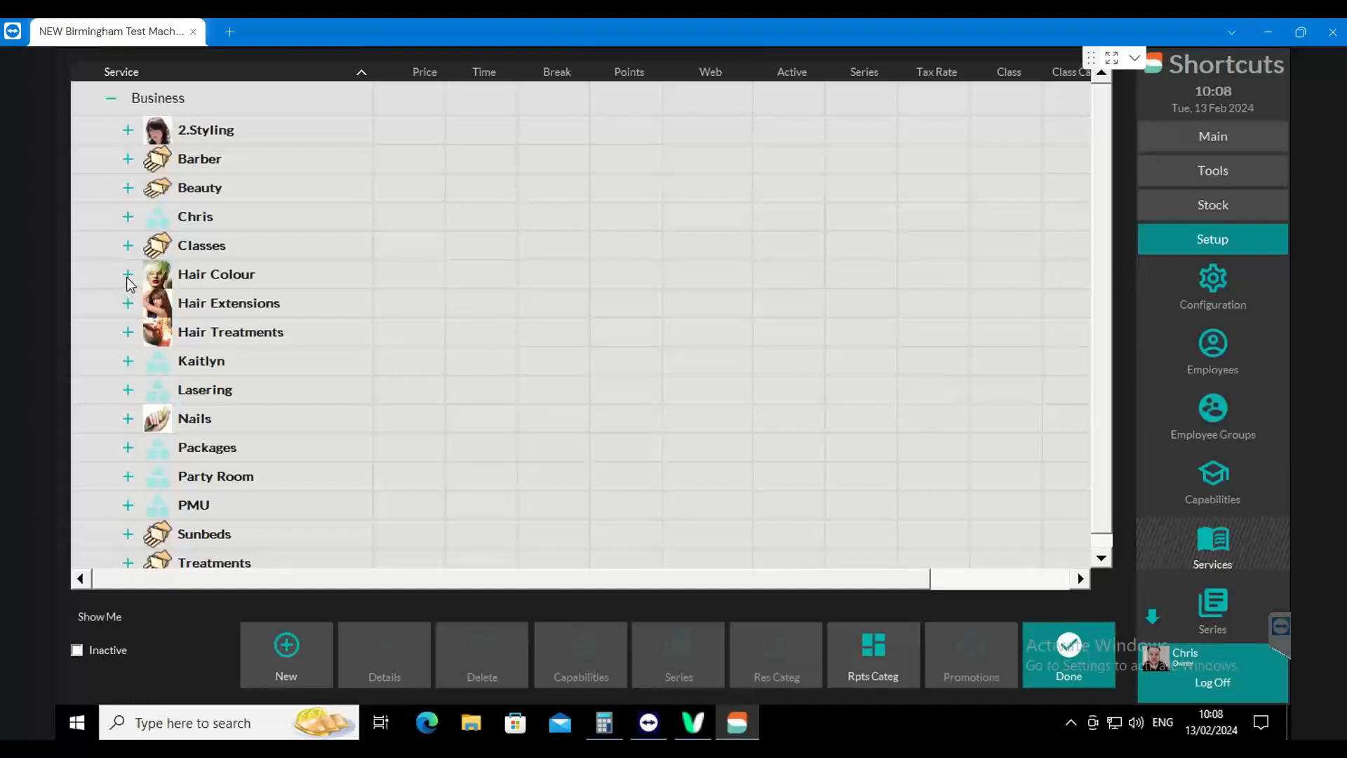
Examine the Balayage service under Hair Colour, including its blocks, its details and its description field
left_click(128, 277)
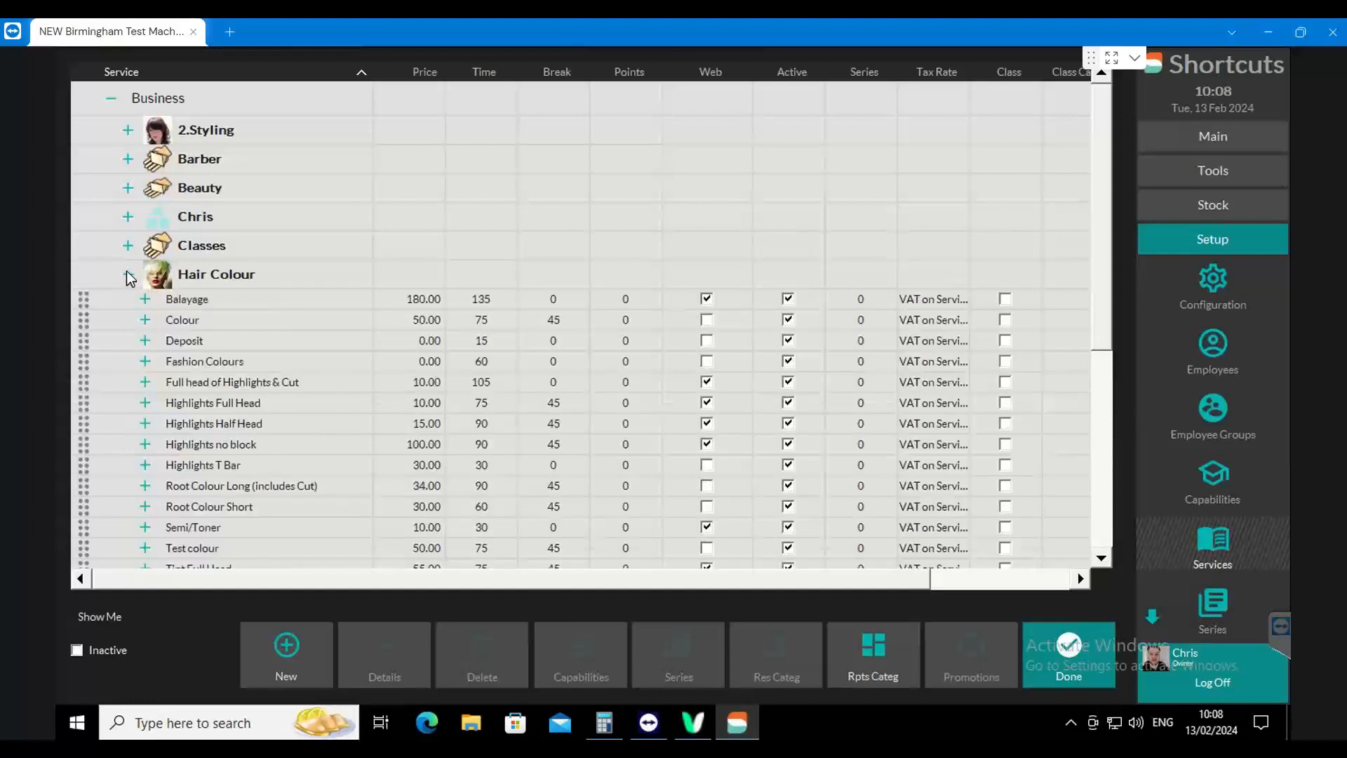
left_click(192, 303)
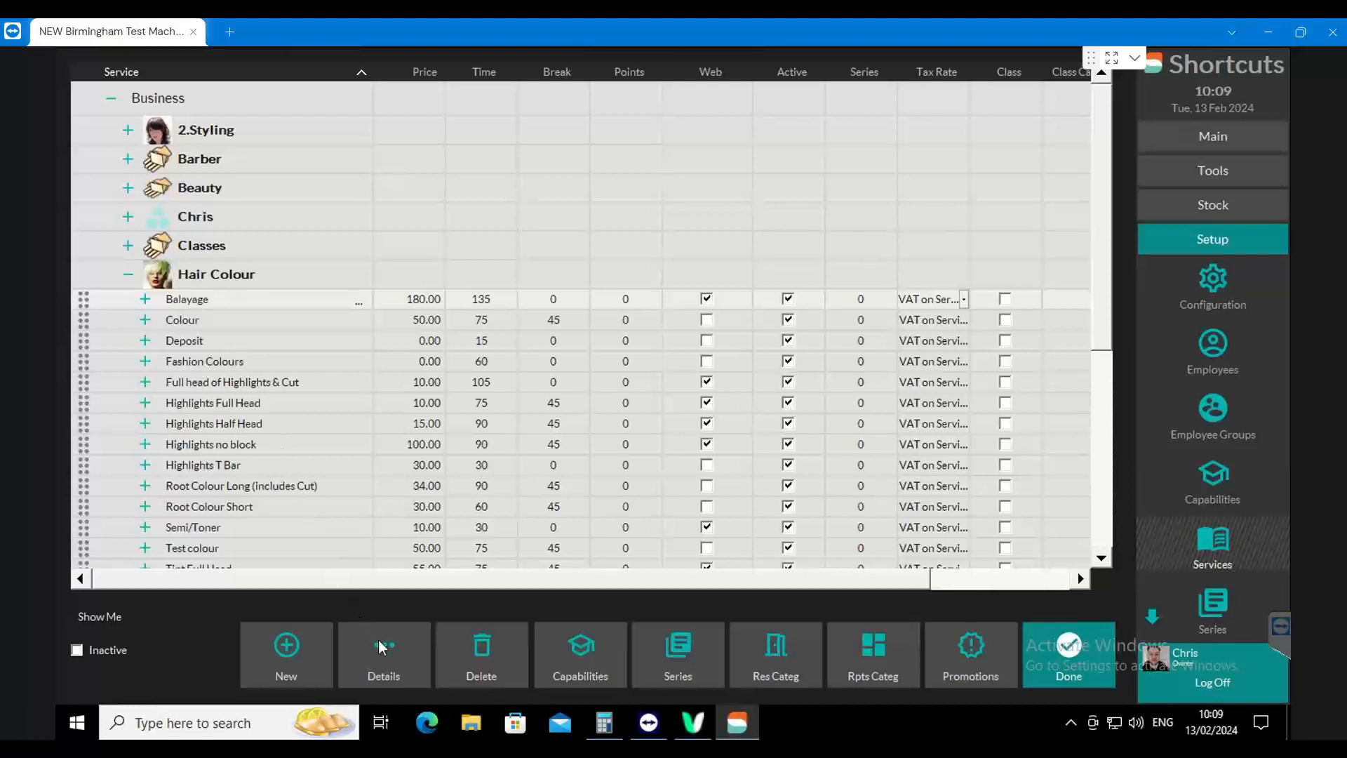
left_click(399, 653)
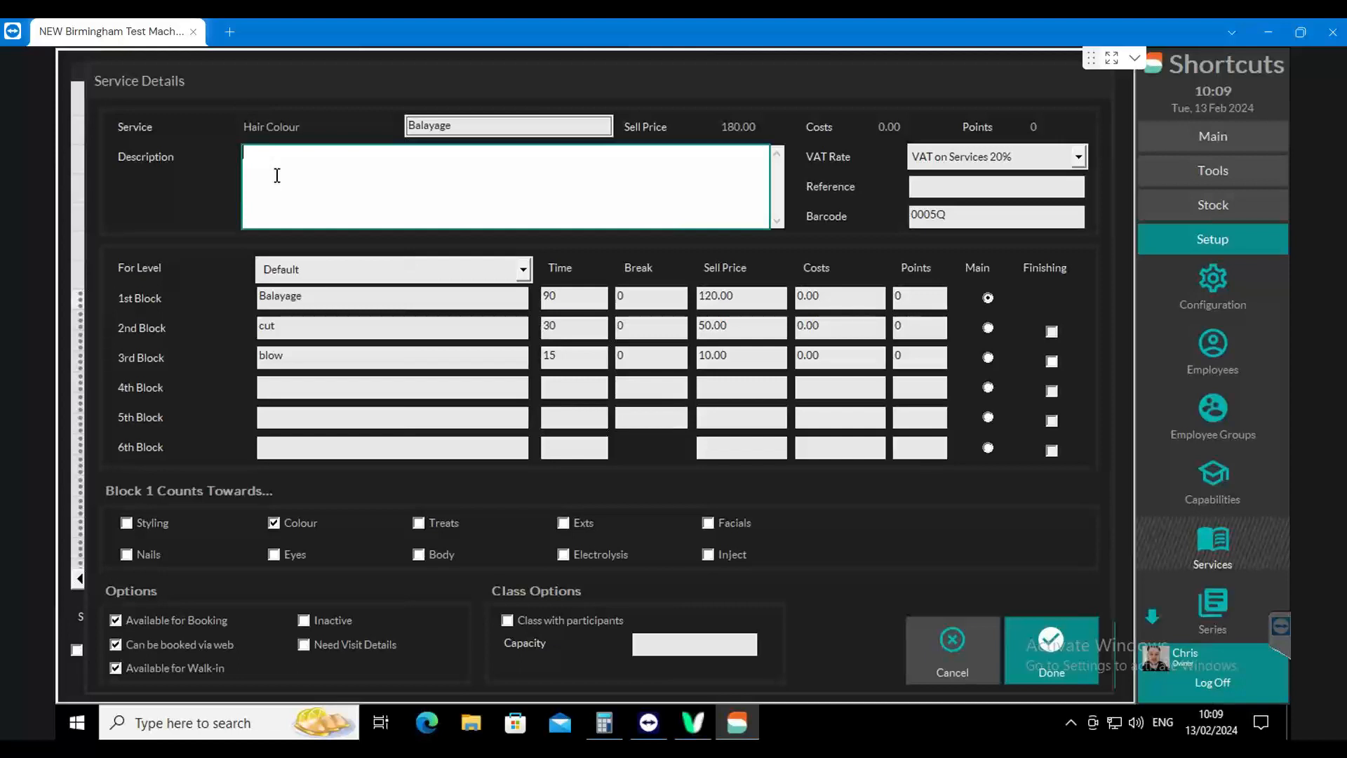
left_click(1038, 642)
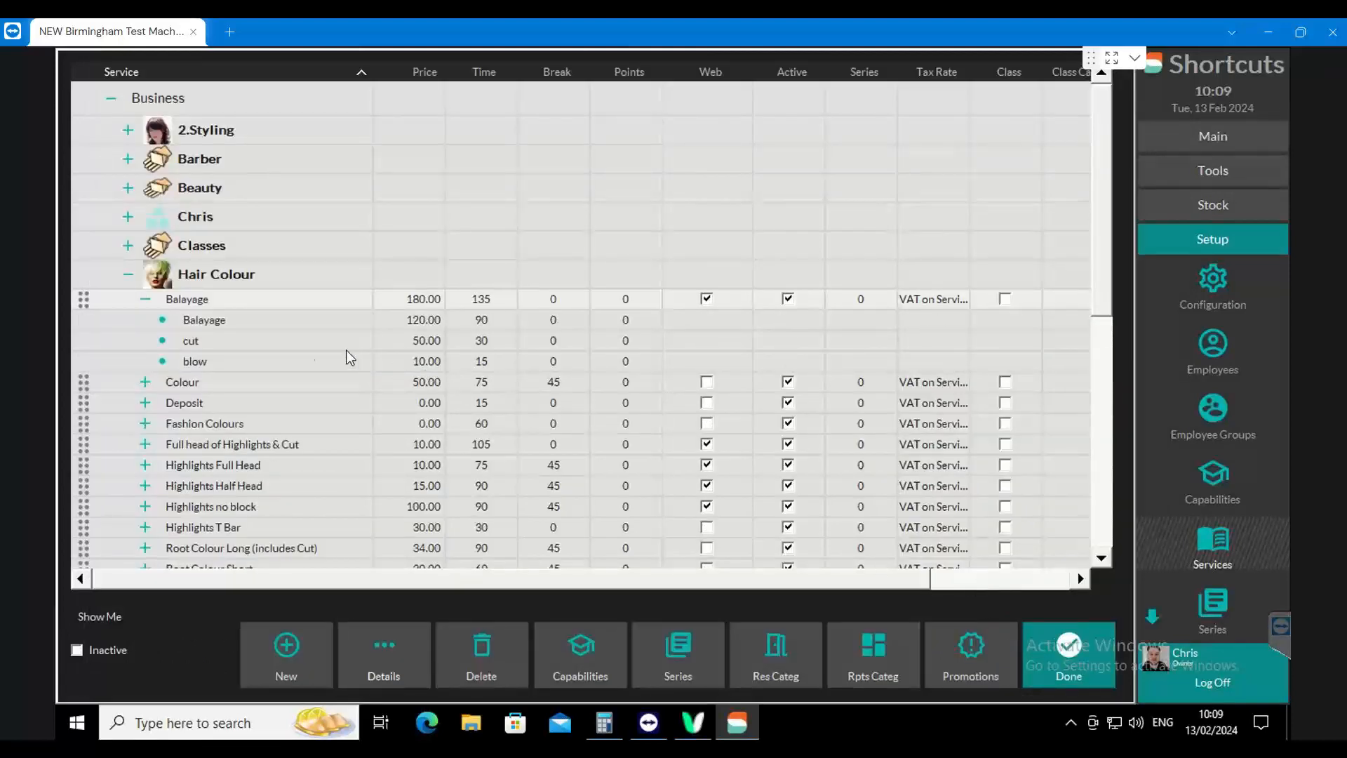
left_click(145, 302)
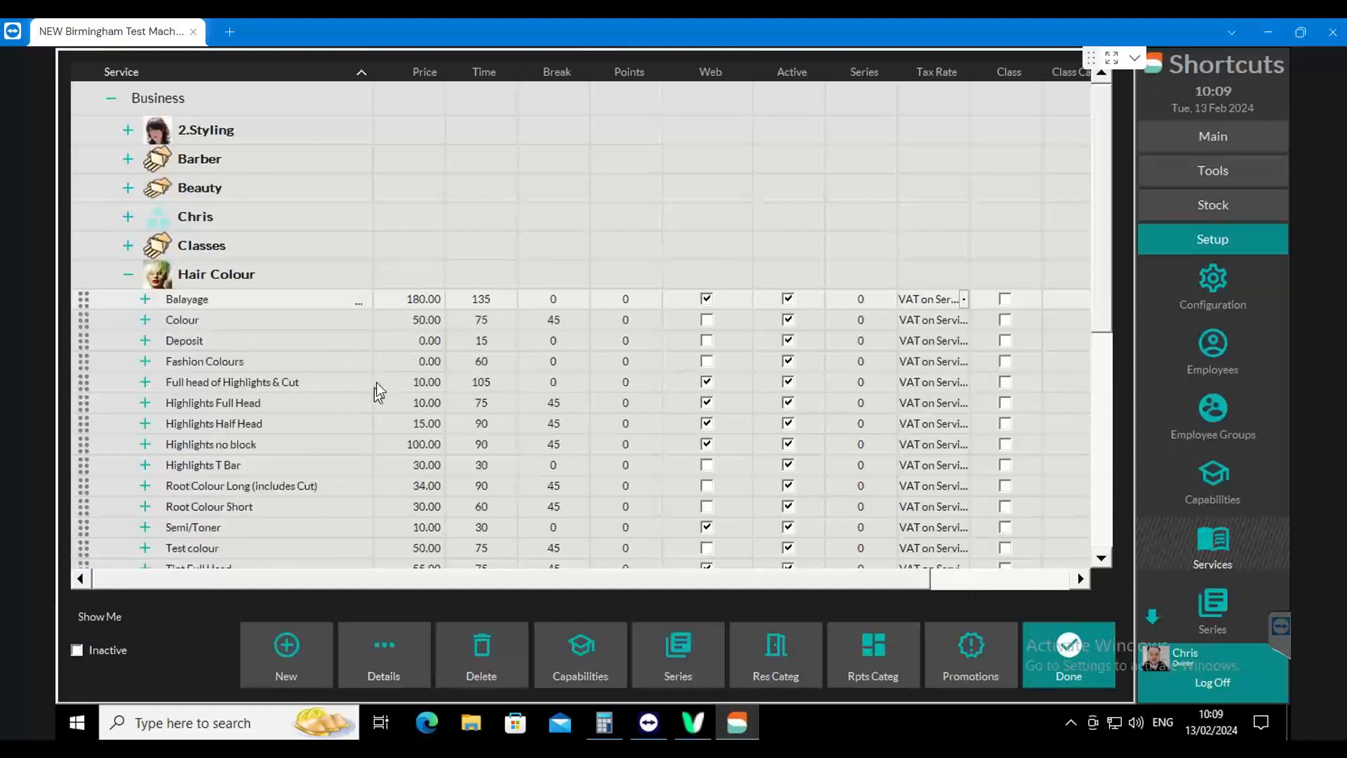
left_click(194, 300)
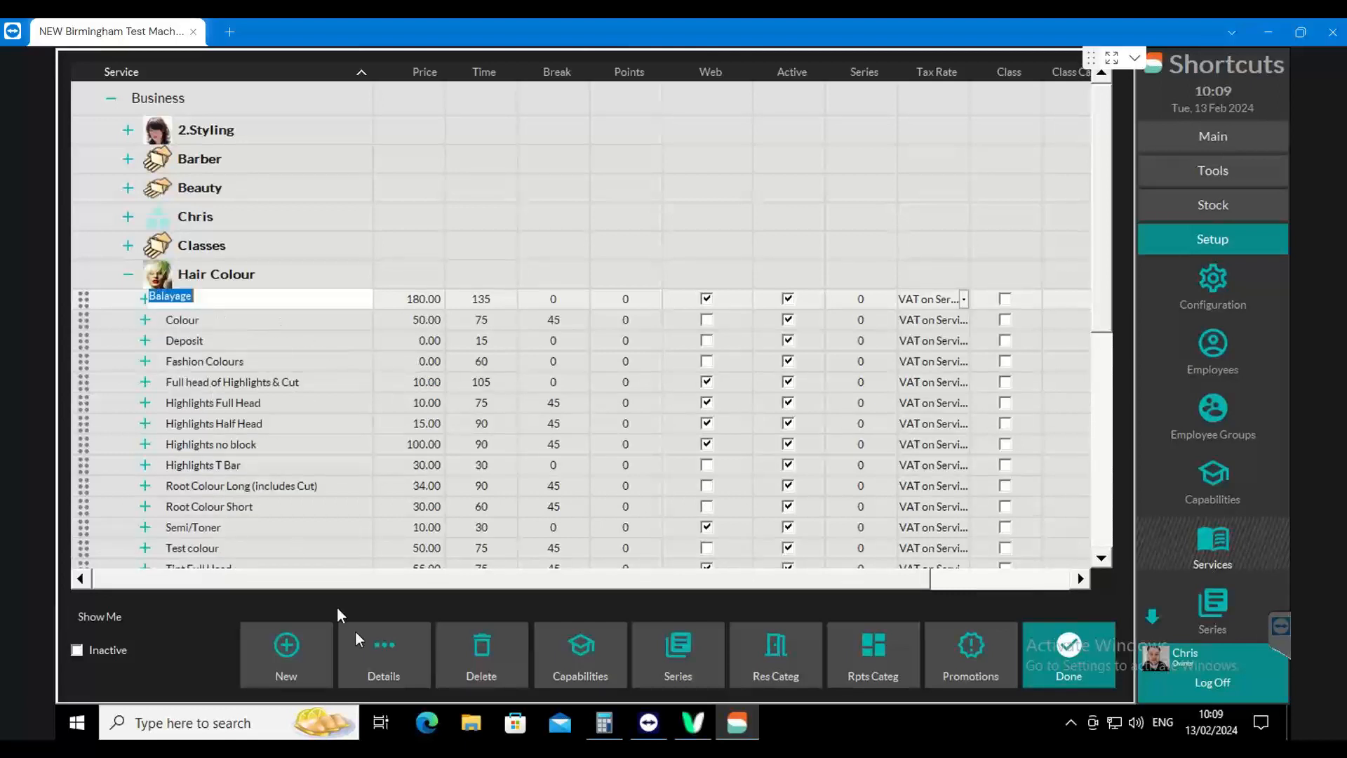
left_click(402, 651)
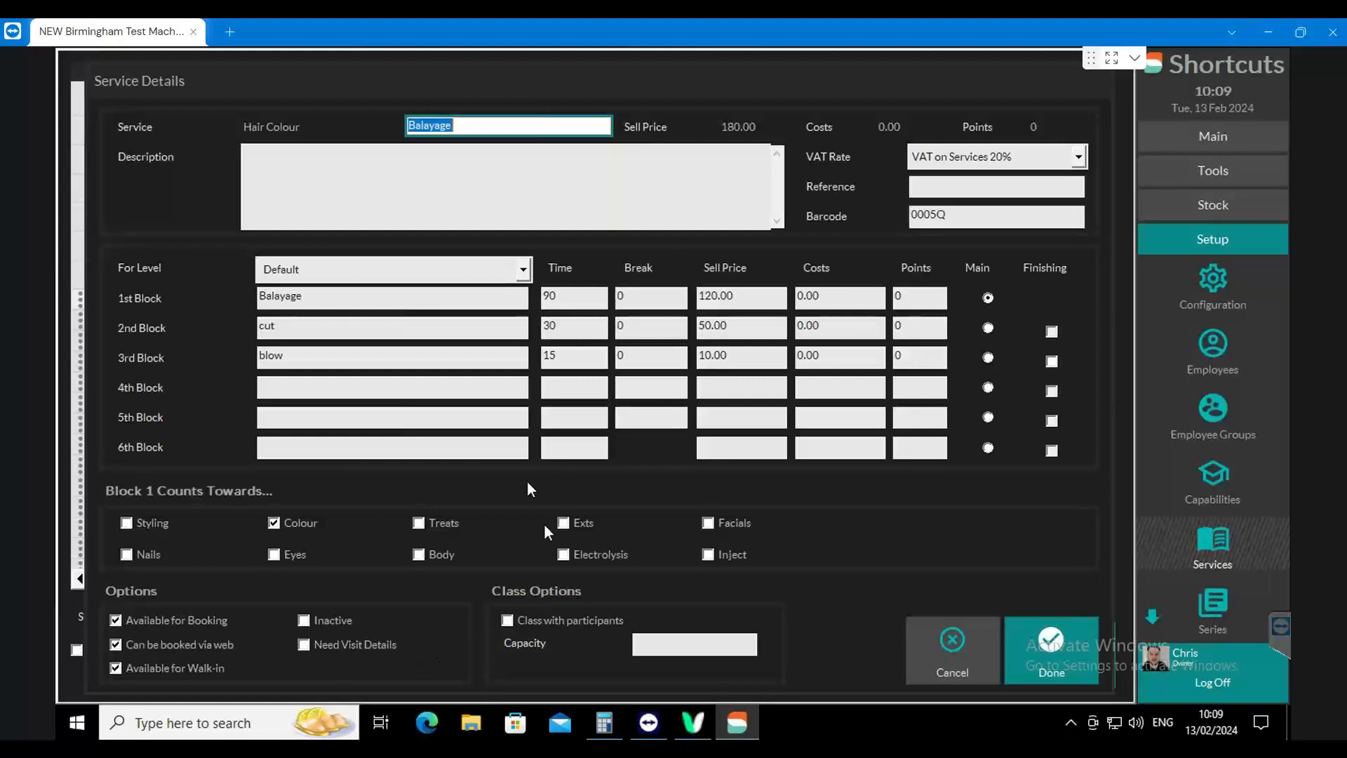
left_click(350, 191)
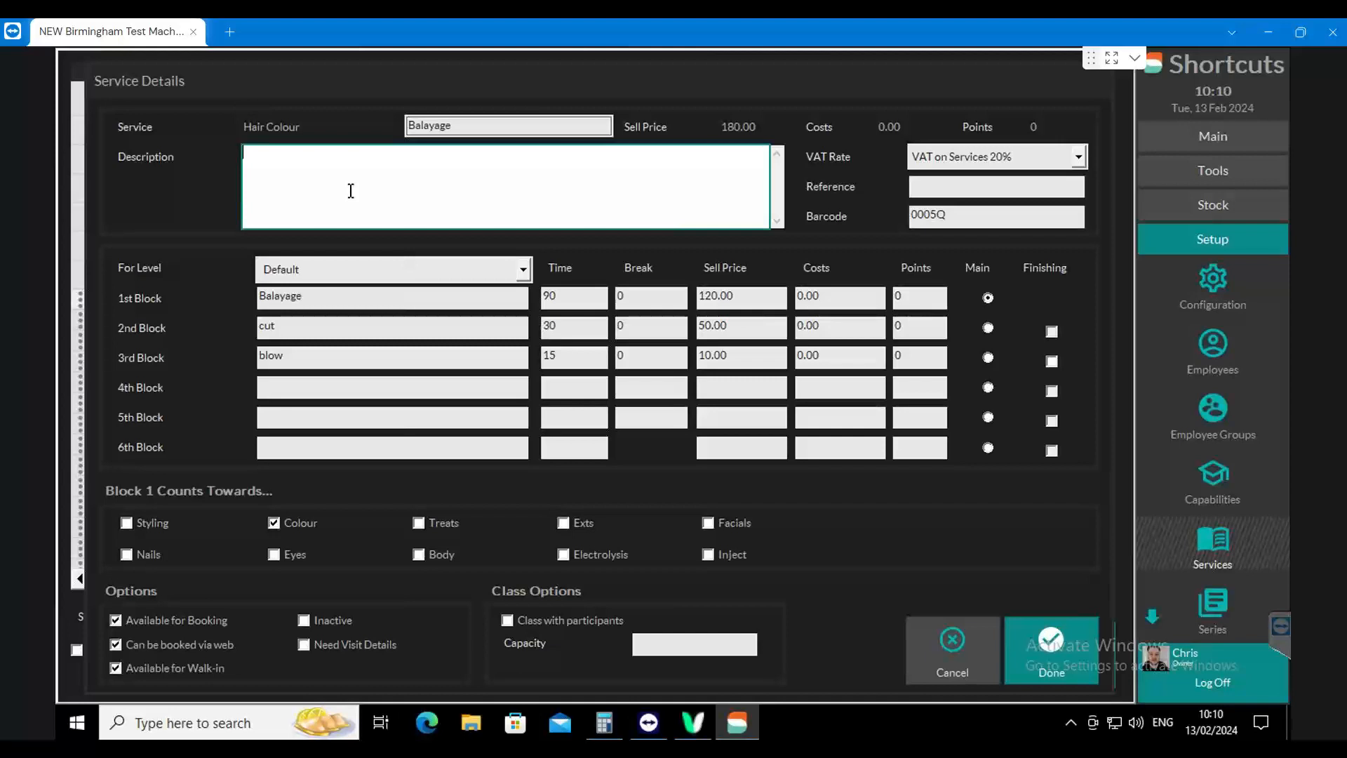
left_click(1045, 660)
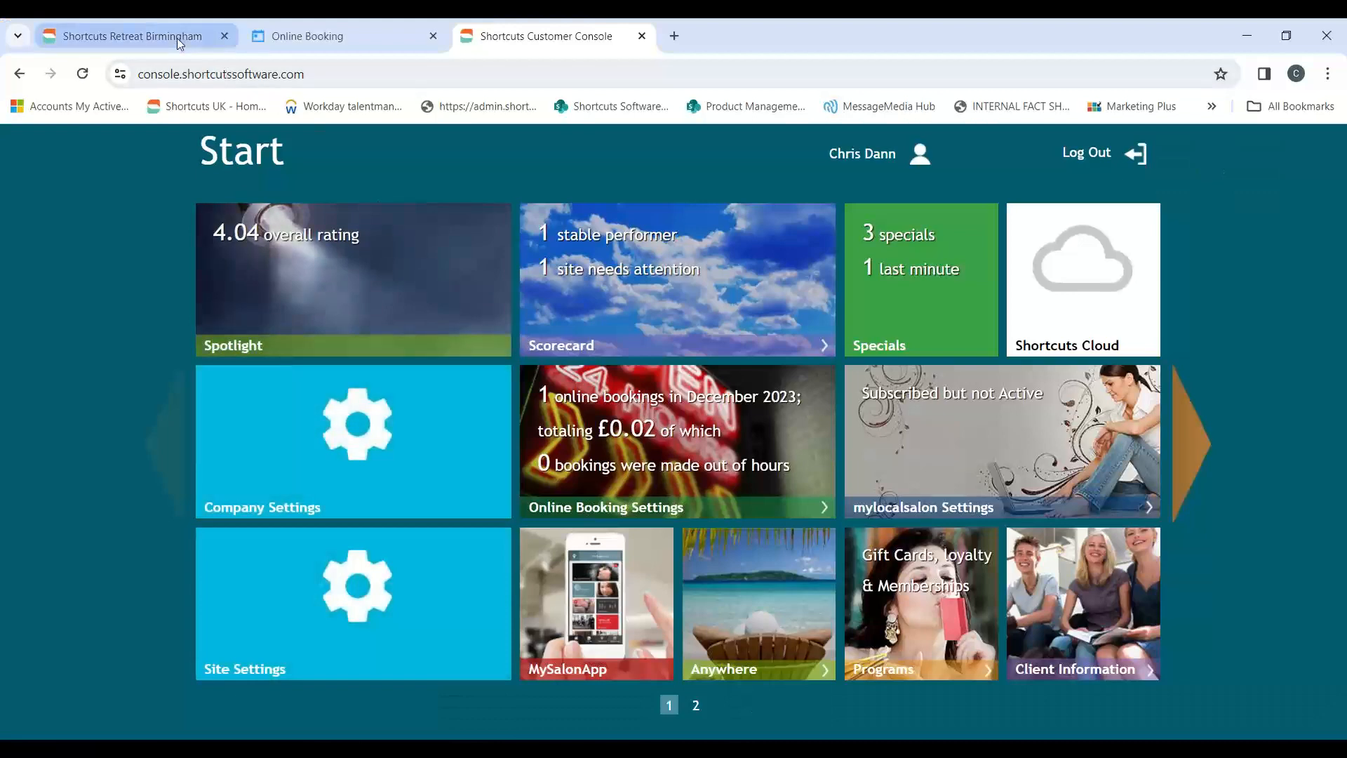
Switch to the Shortcuts Retreat Birmingham page in the browser and open the related services setup
left_click(132, 36)
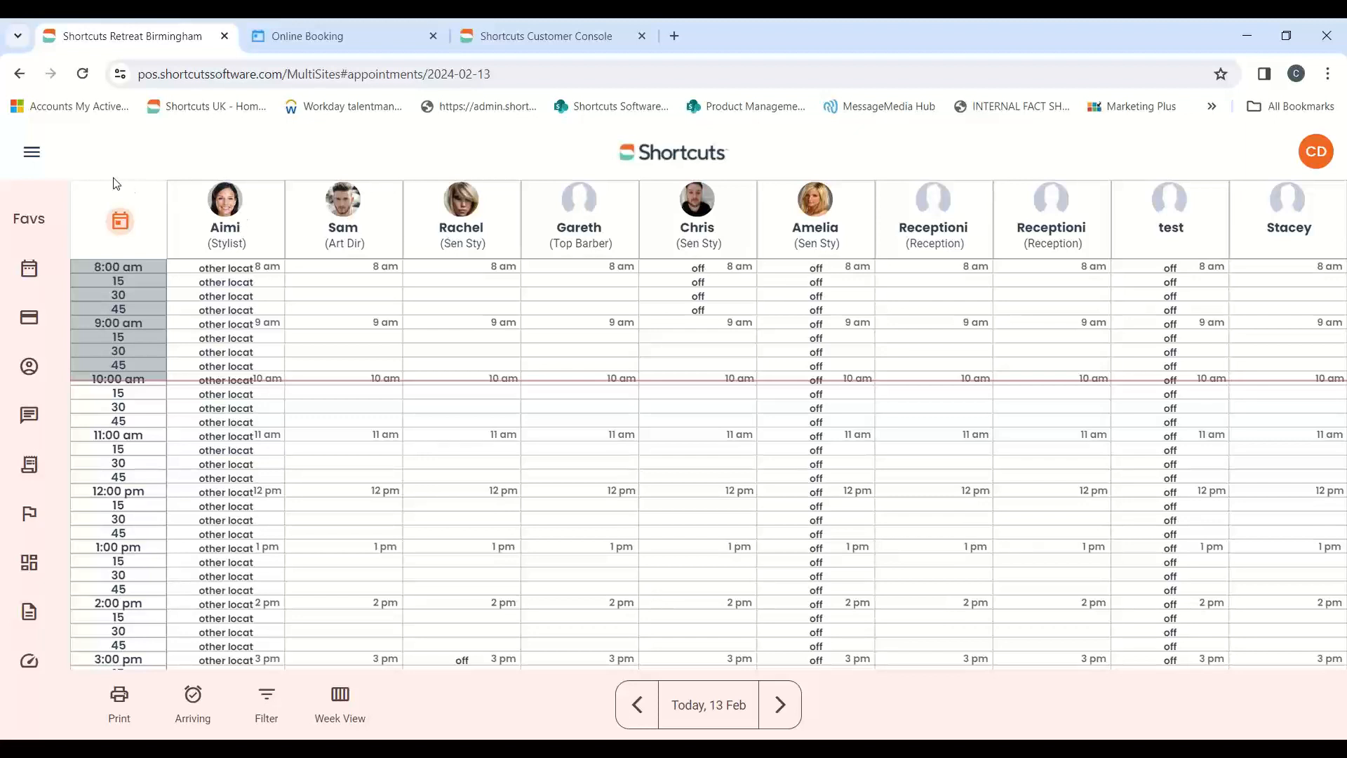
left_click(30, 153)
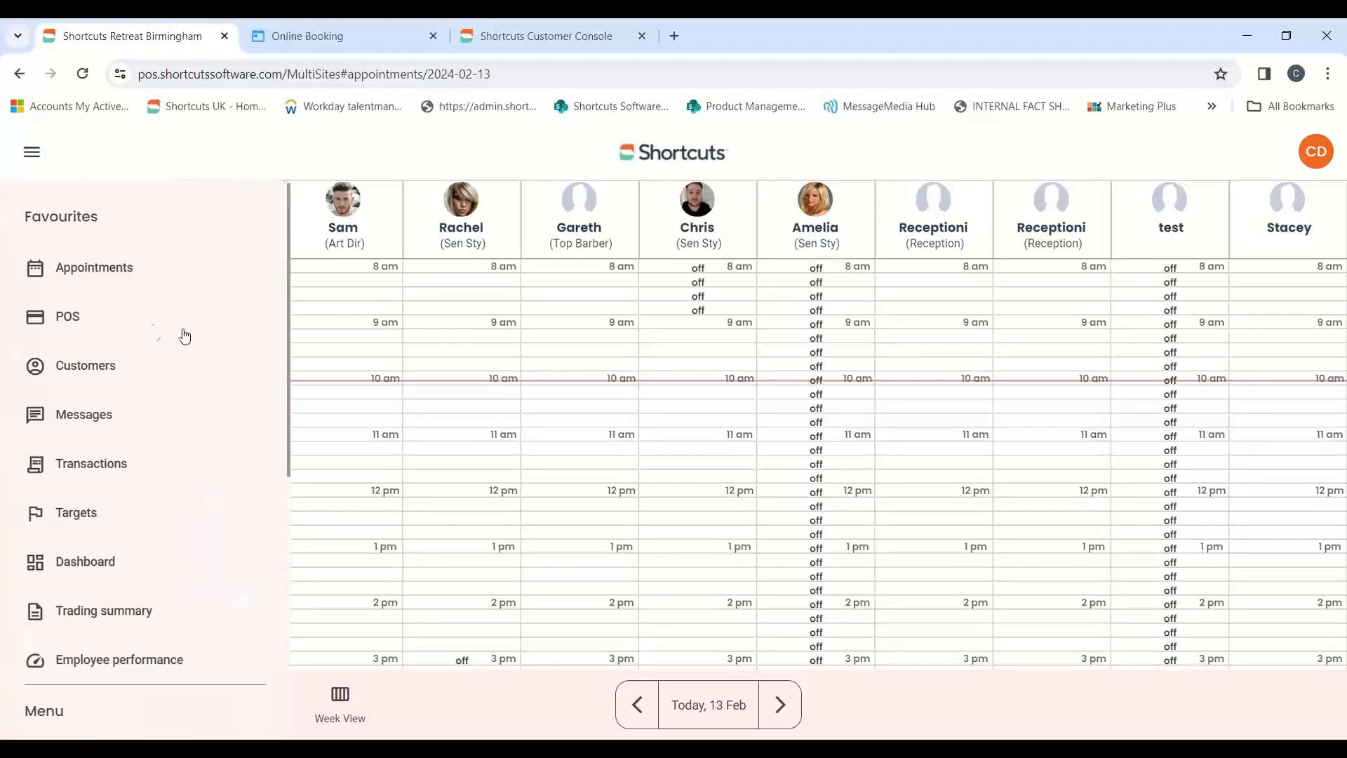
scroll(247, 280, "down", 6)
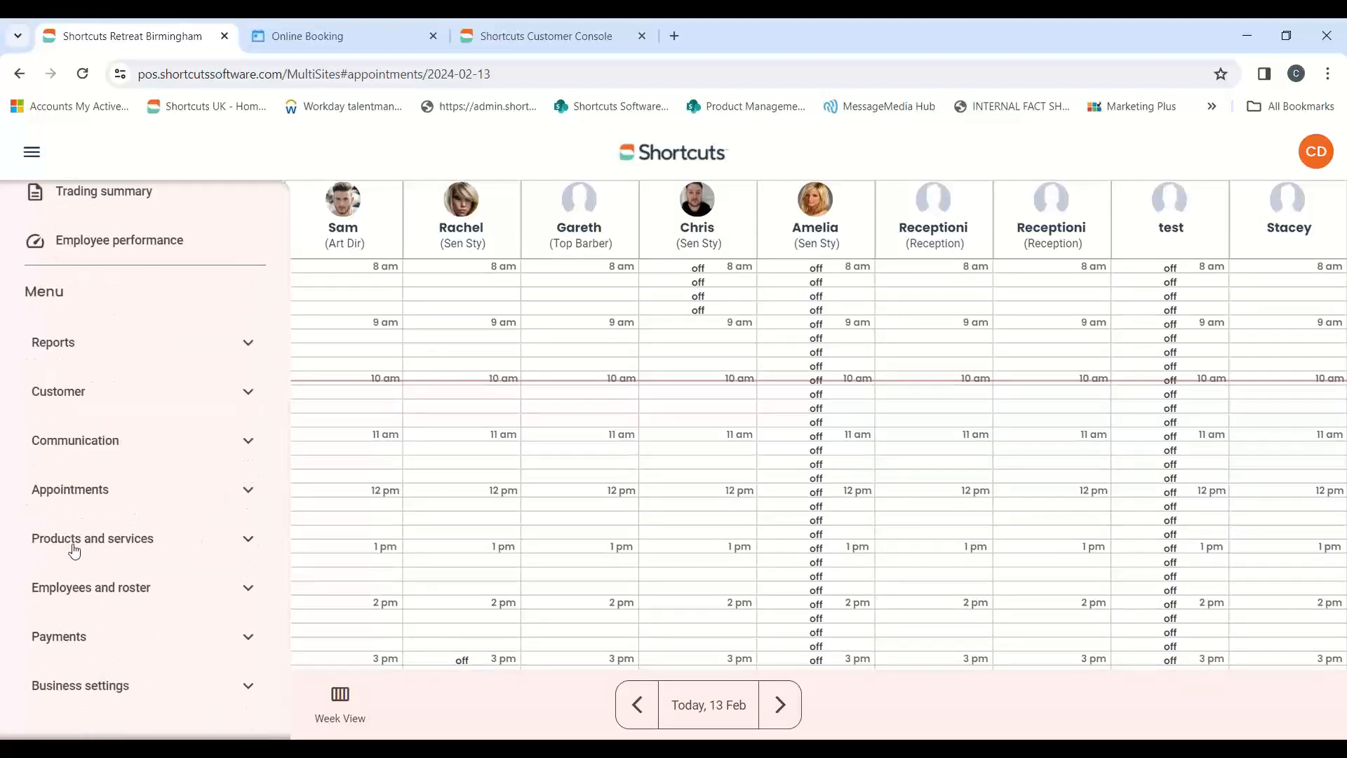
left_click(228, 551)
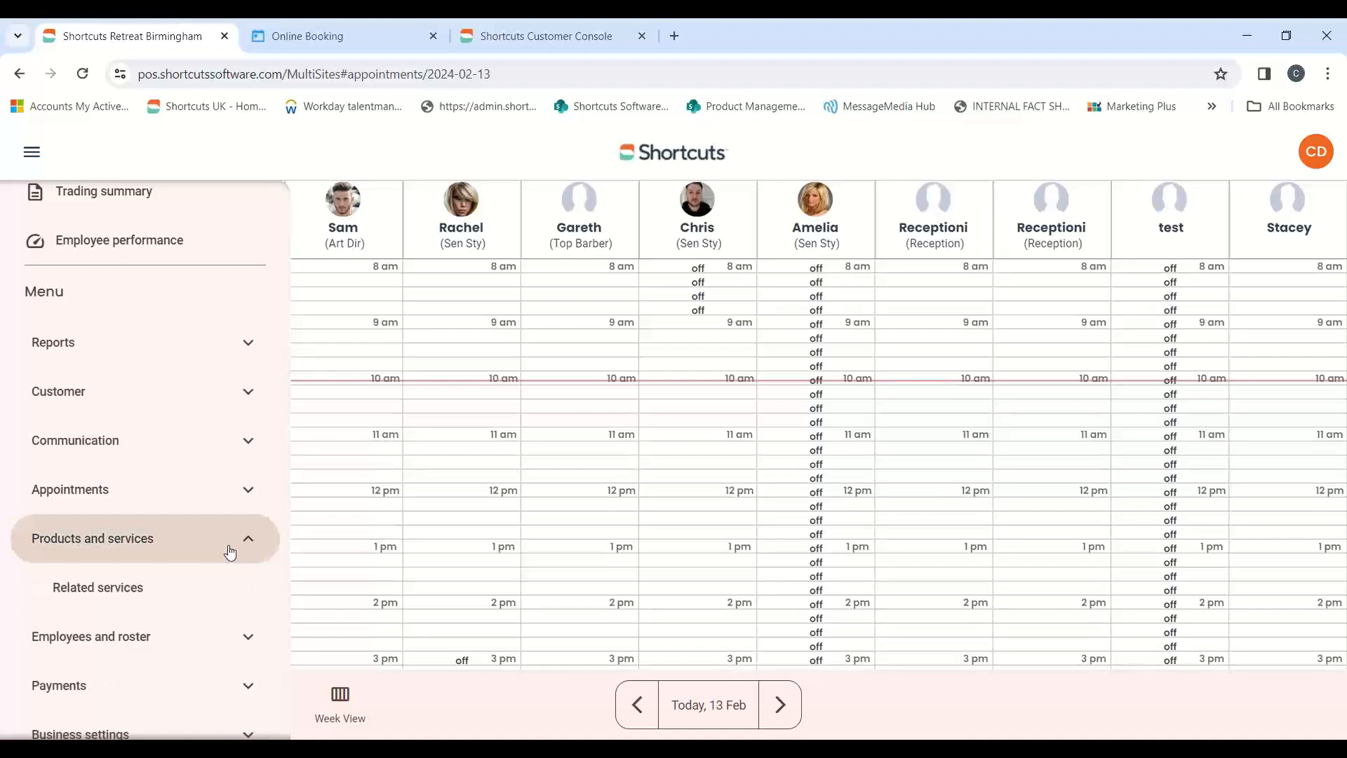
left_click(116, 592)
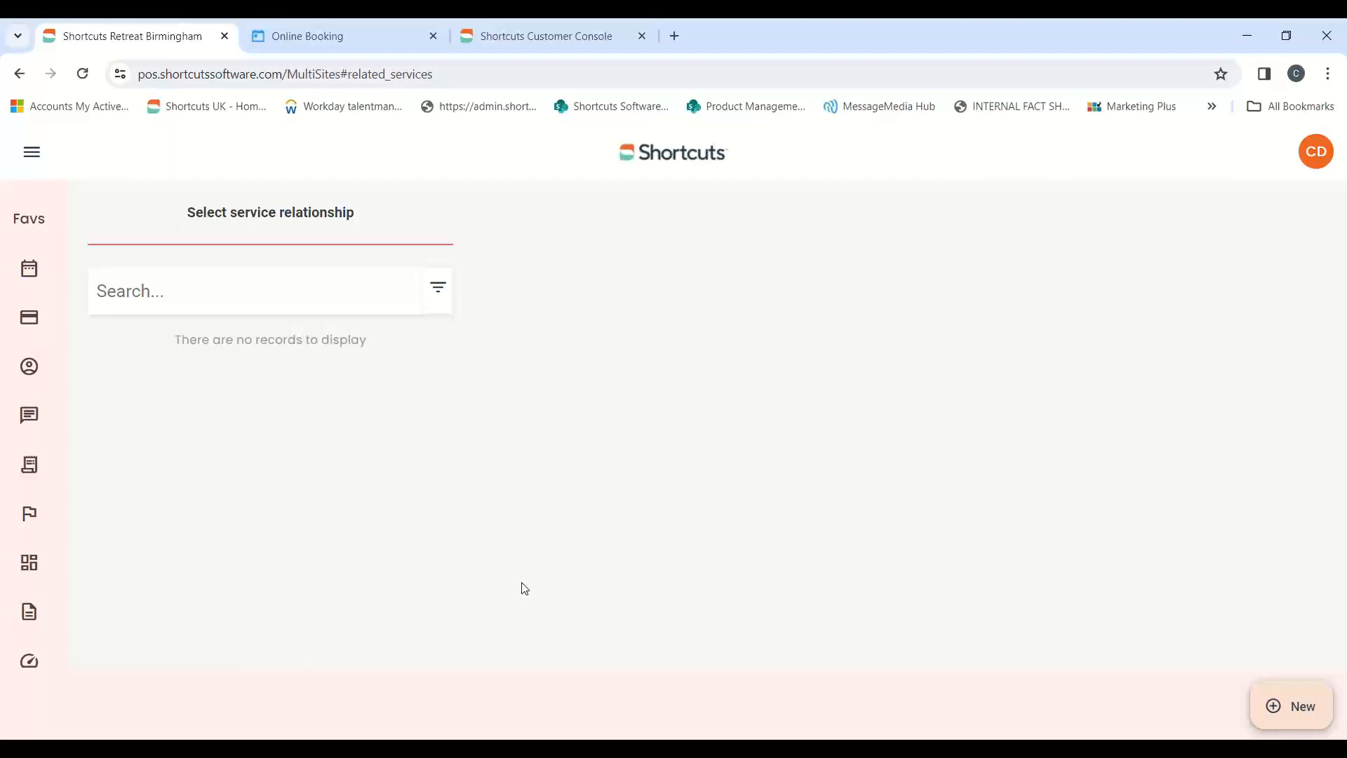
Create a new service relationship named "Required when making a colour booking"
left_click(1304, 707)
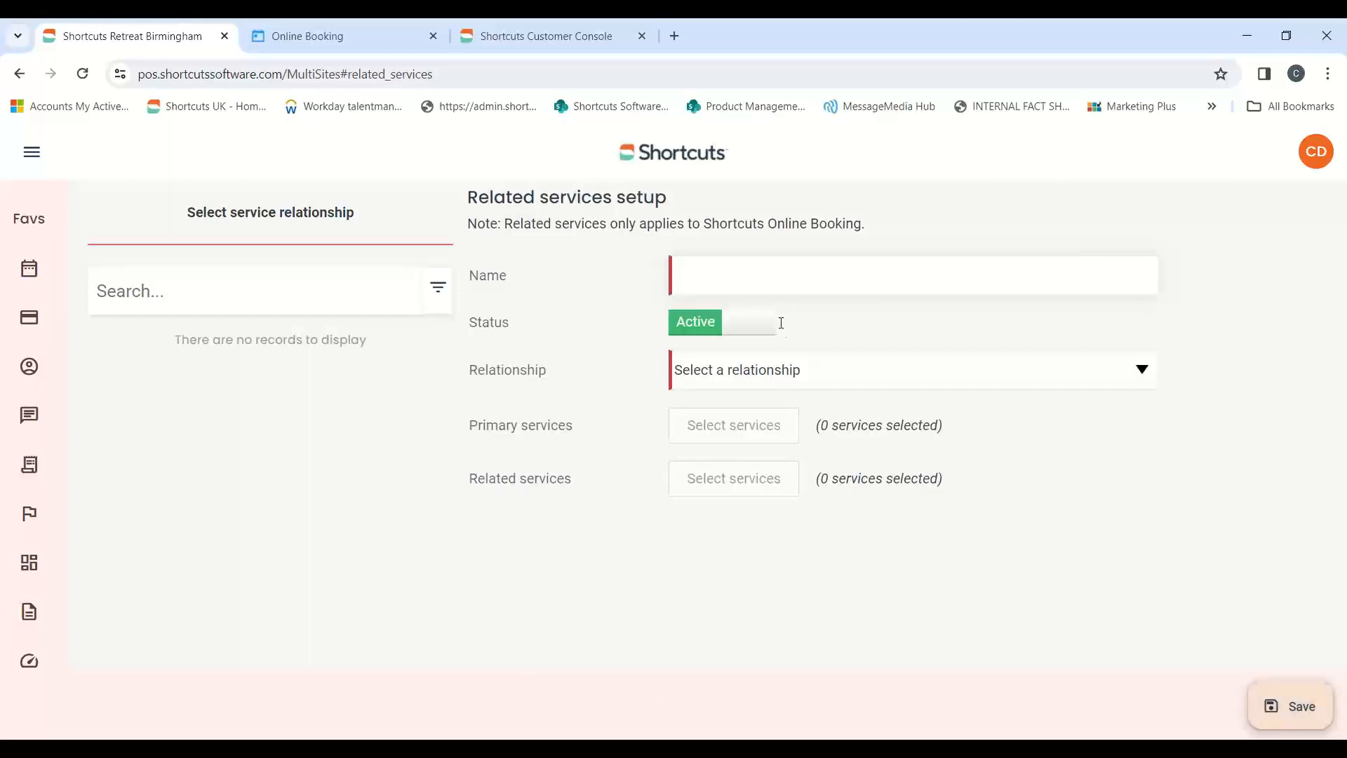
left_click(714, 267)
type("Required when making a colour booking")
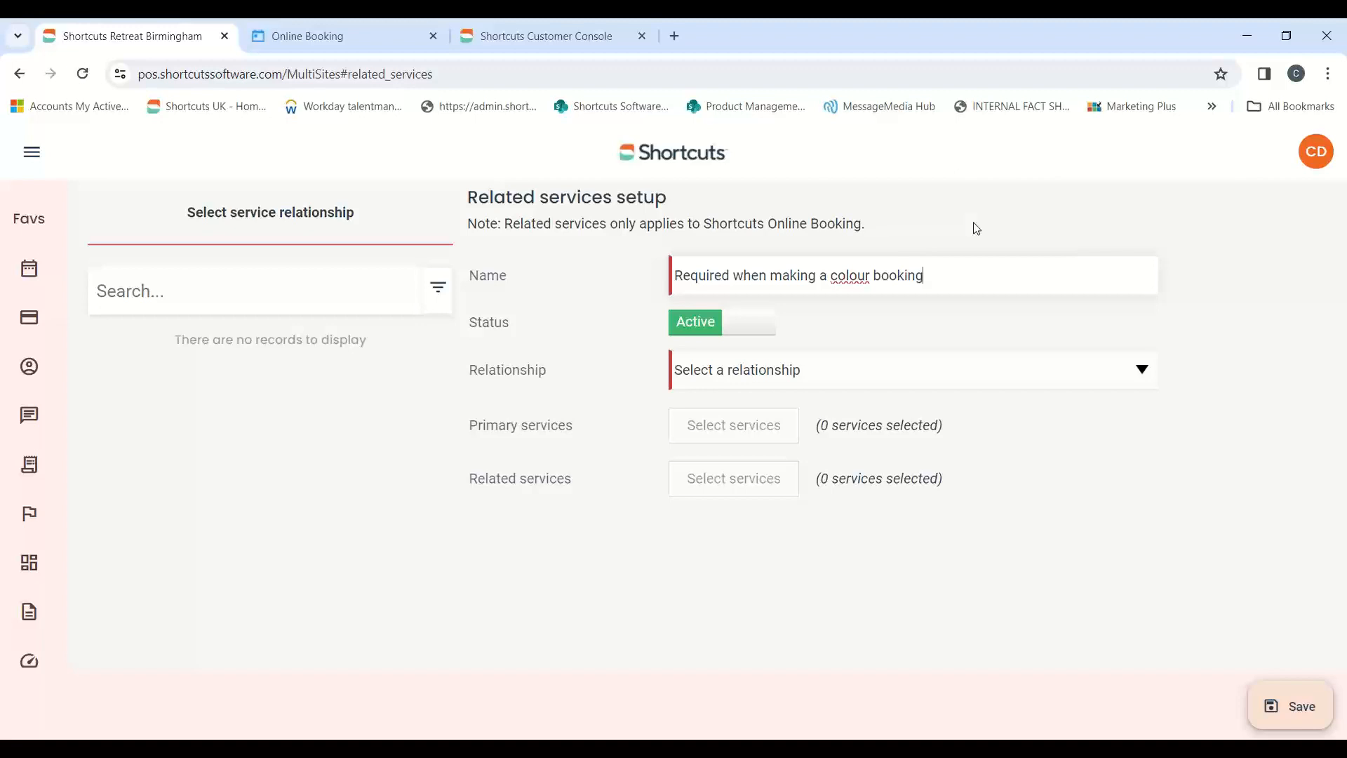
left_click_drag(922, 276, 687, 303)
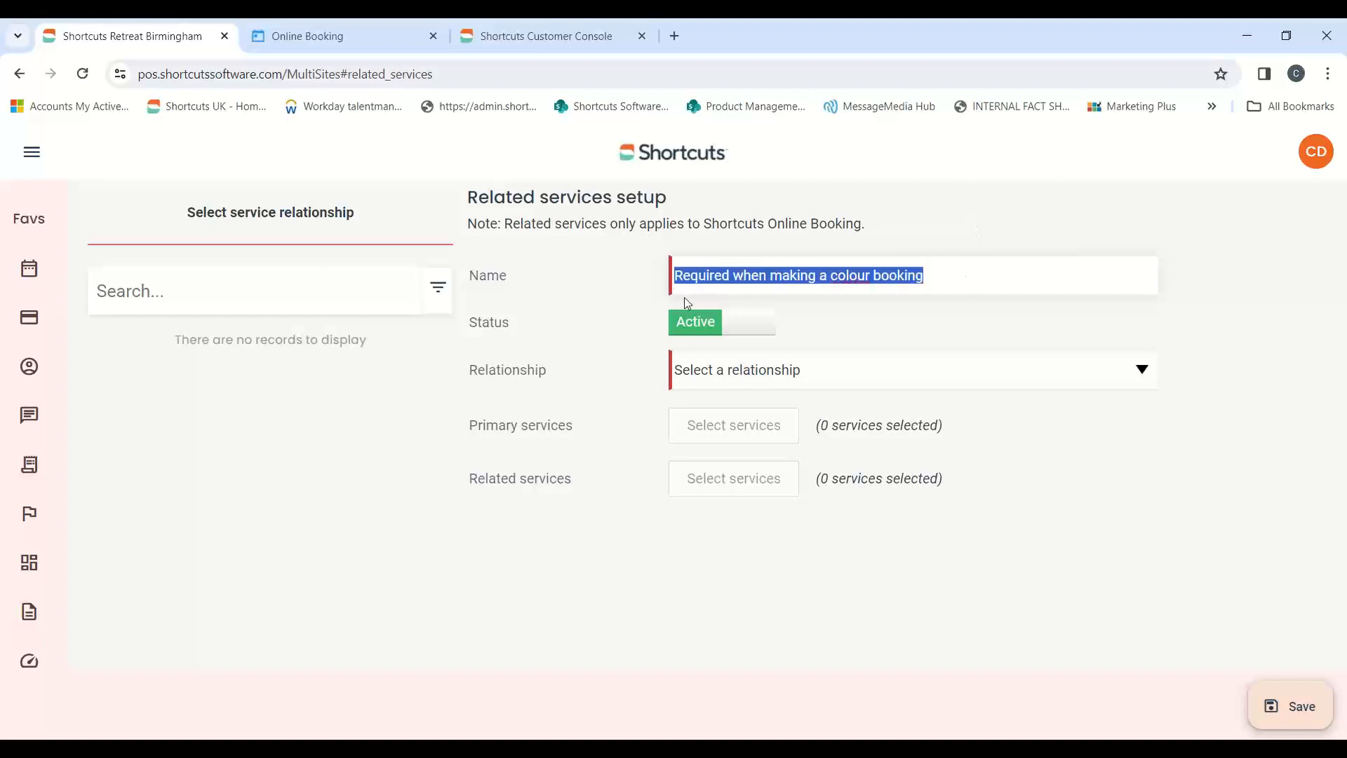
Set the relationship type to "Require another service" and open the selection of primary services
left_click(1329, 74)
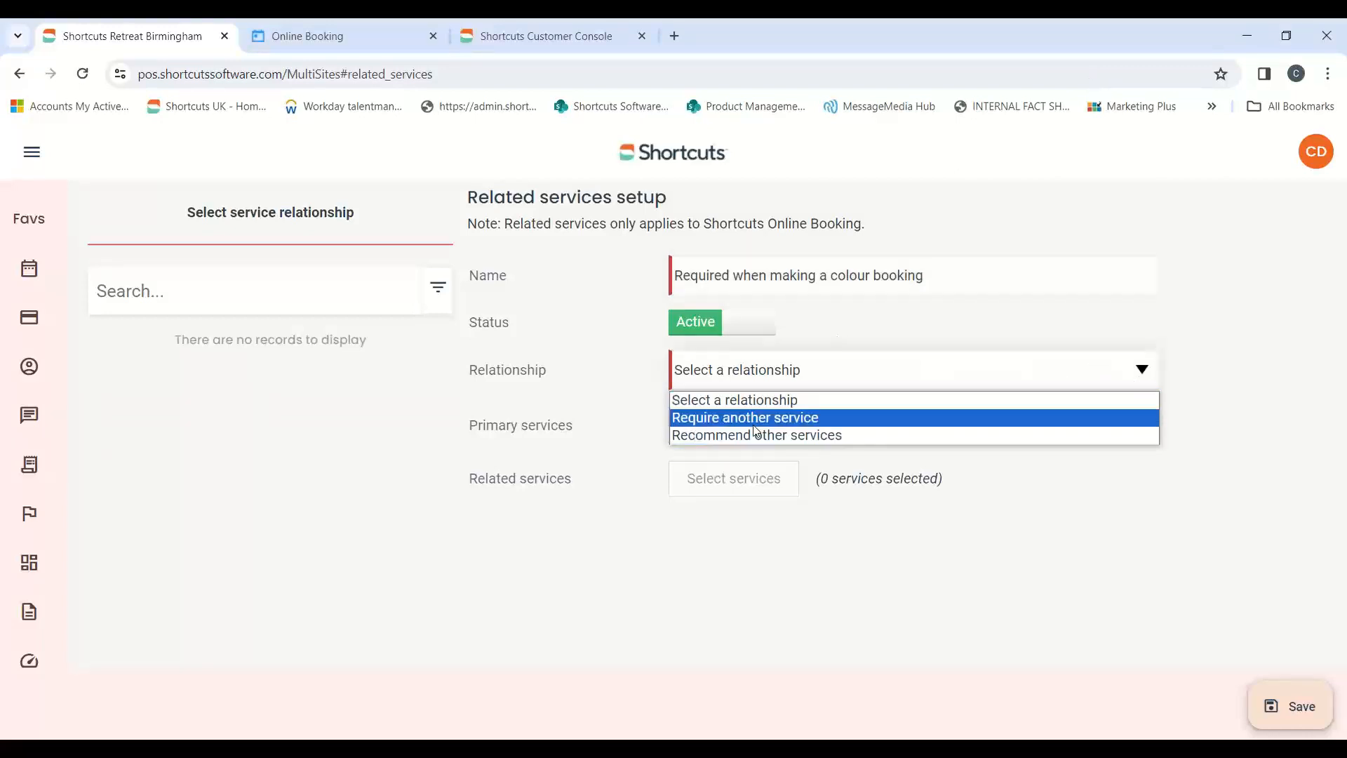
left_click(865, 424)
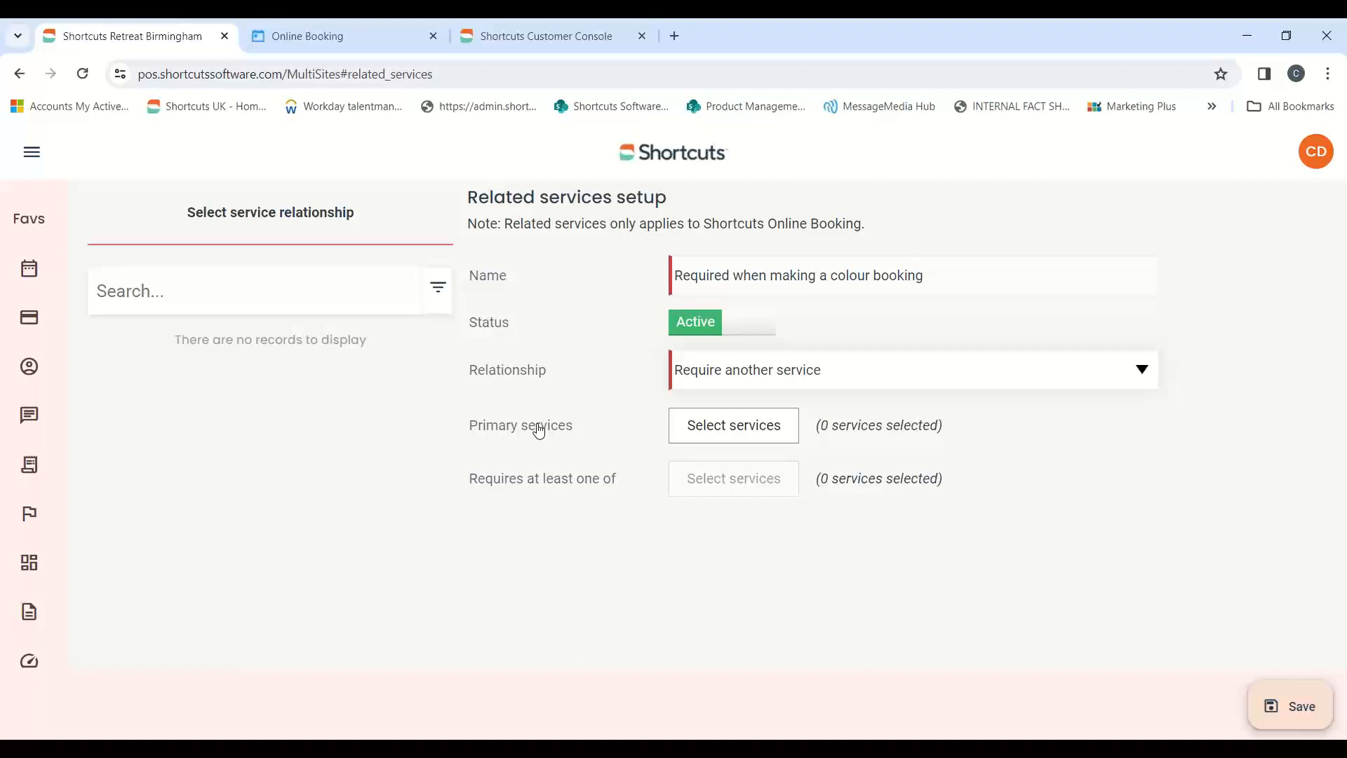
left_click(726, 424)
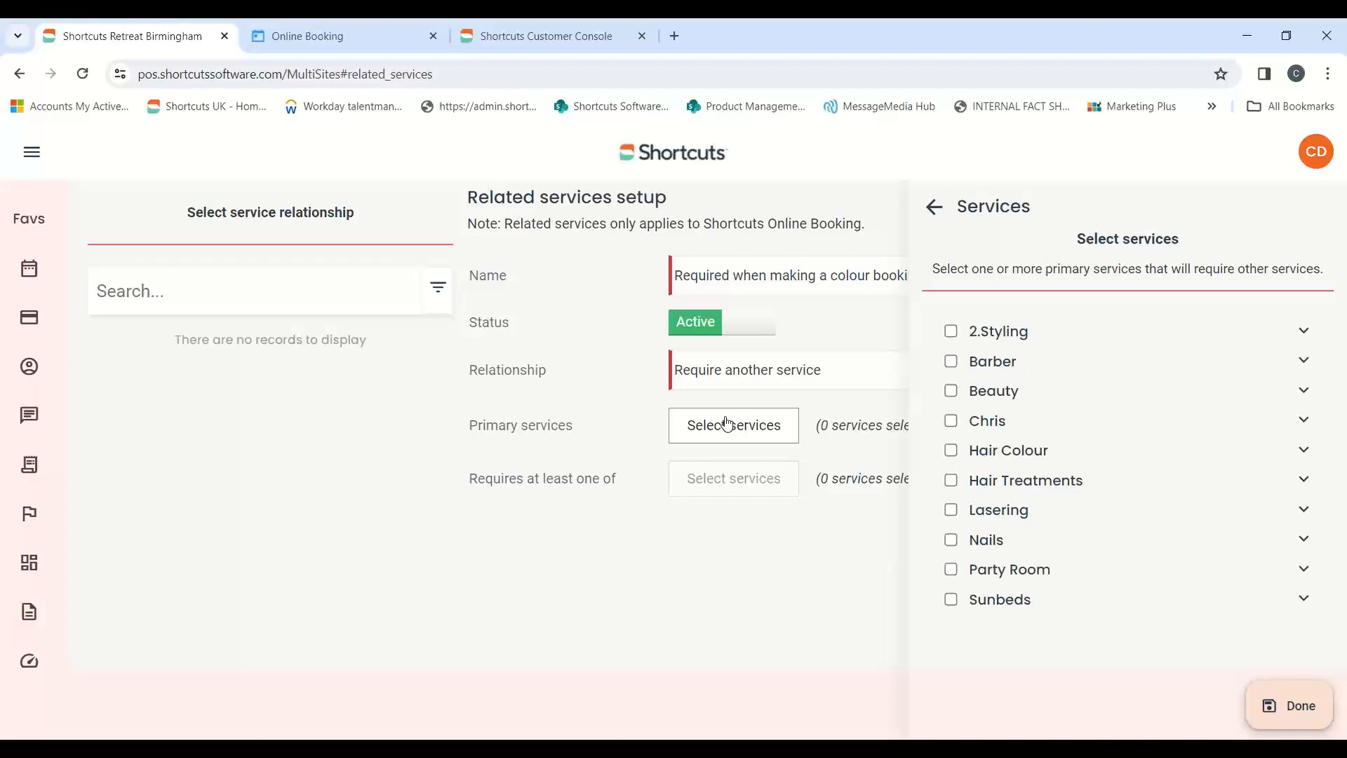
Switch to the remote salon system and check which Hair Colour services are enabled for web booking, returning to the browser
left_click(546, 698)
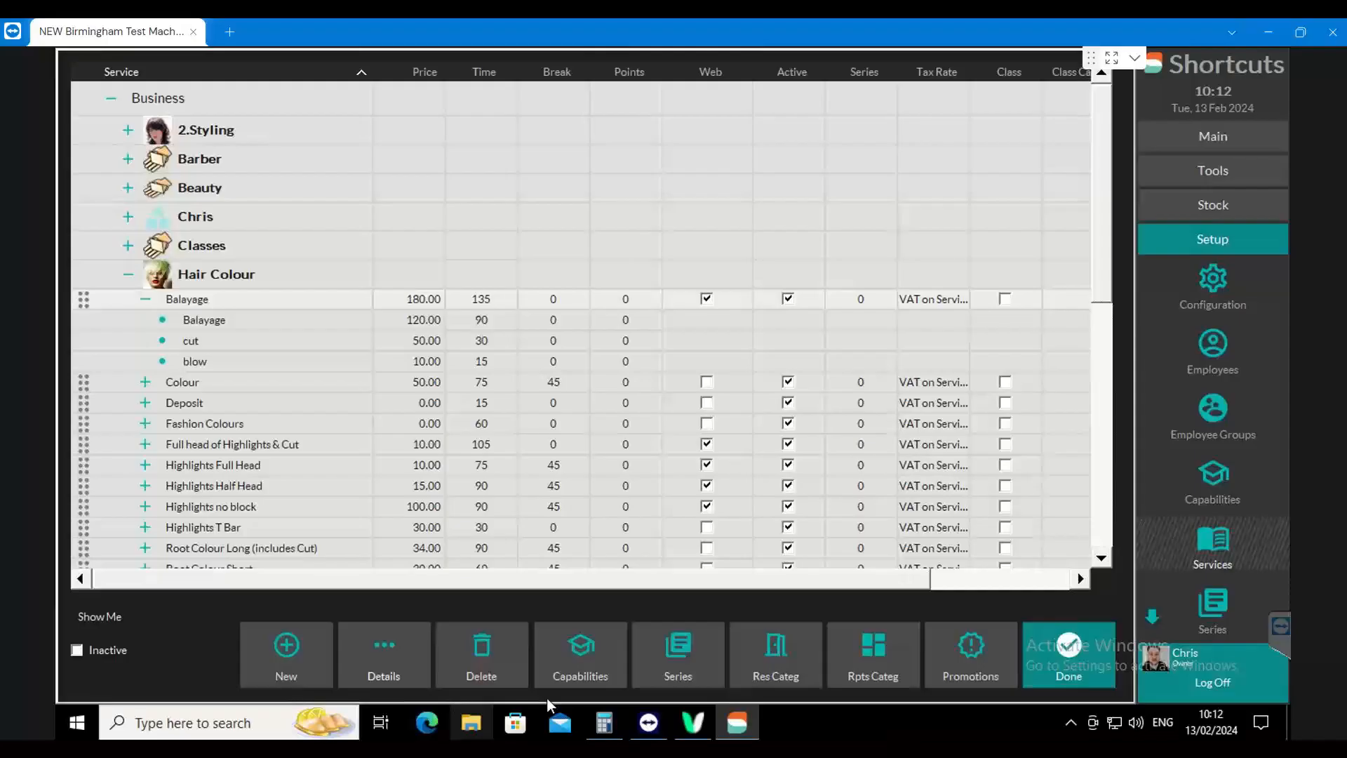
left_click(704, 295)
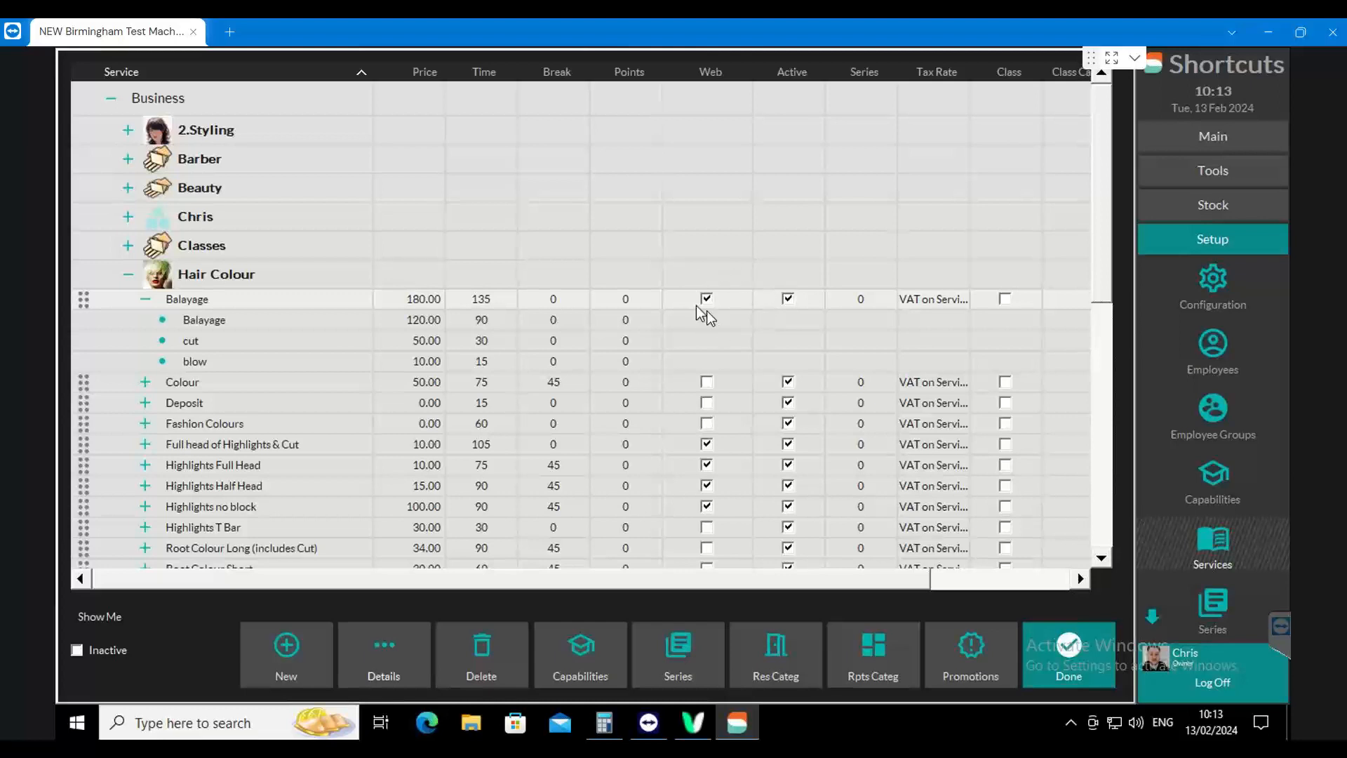
left_click_drag(753, 71, 769, 72)
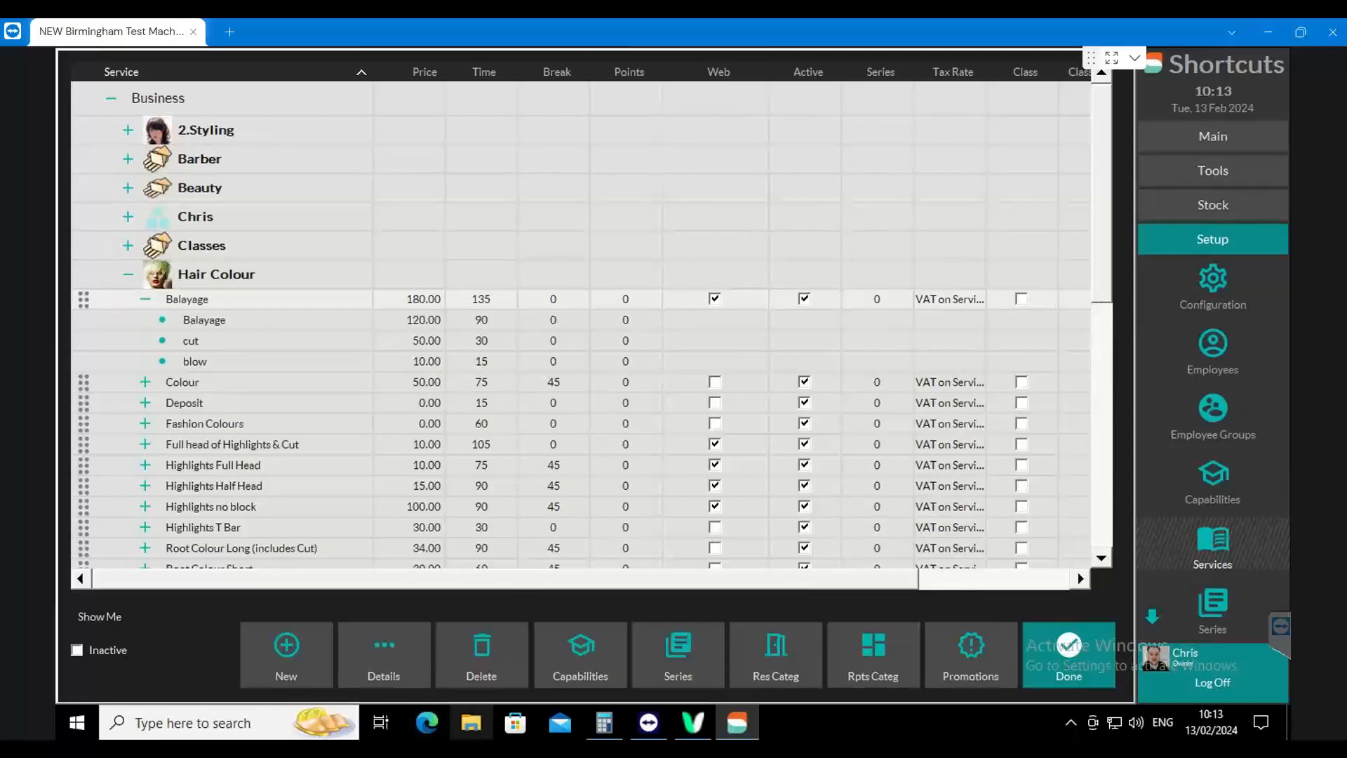
left_click(472, 748)
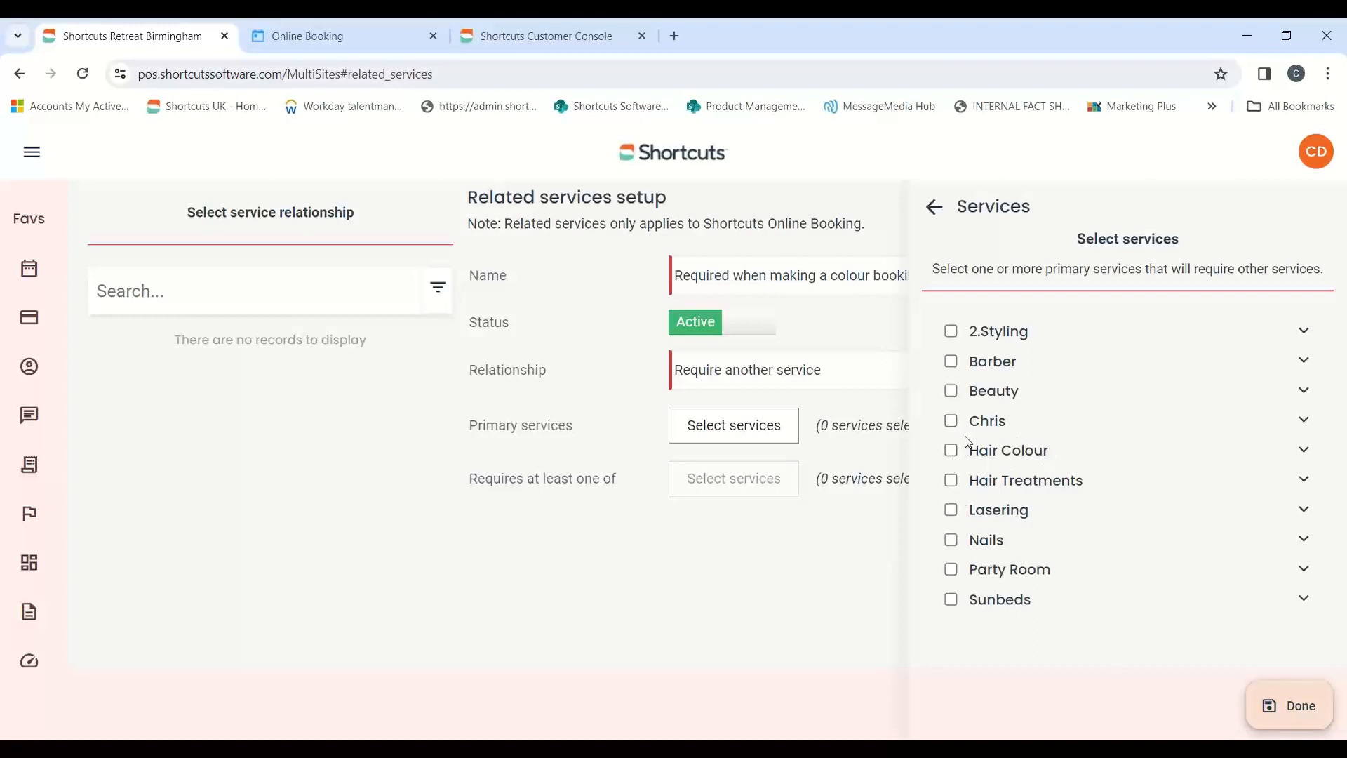
Choose Balayage, Highlights Full Head, Highlights Half Head, Highlights No Block and Semi/Toner from Hair Colour as the primary services
left_click(1303, 451)
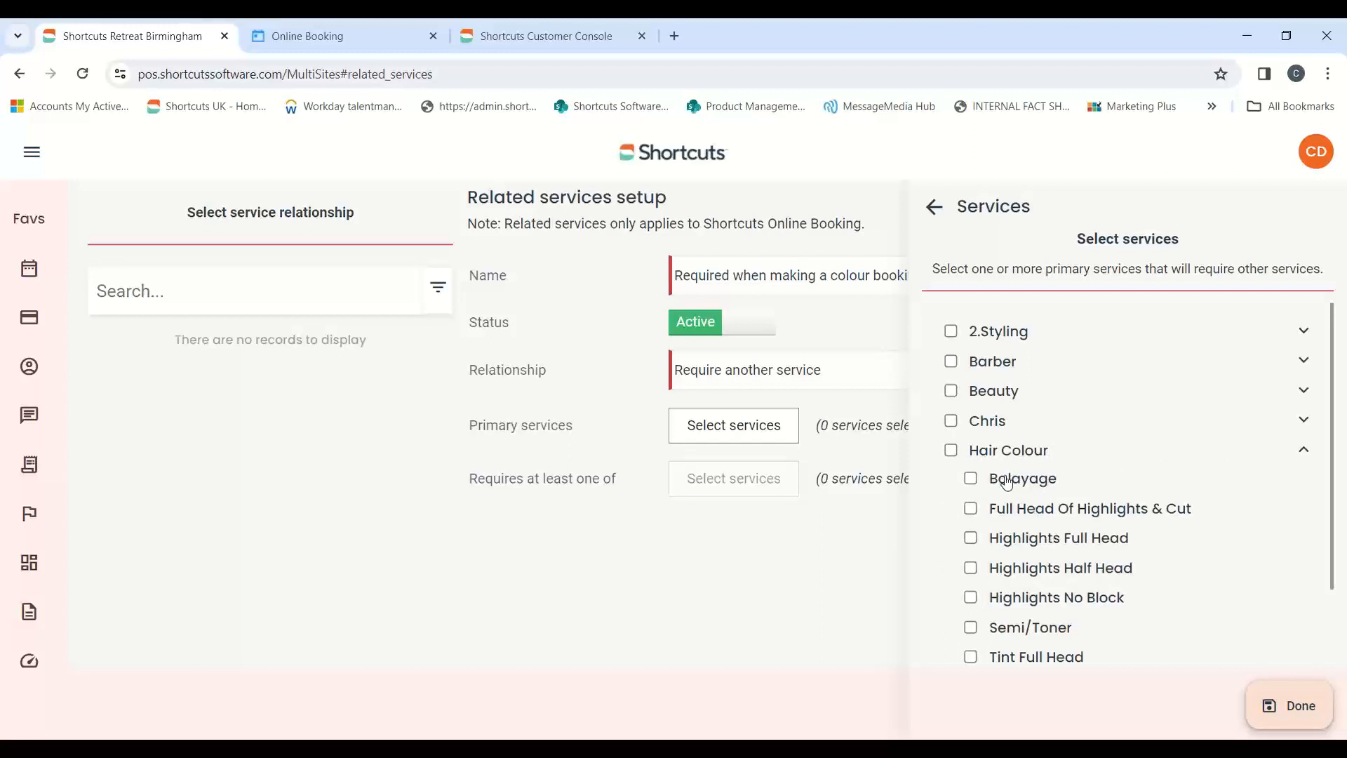
left_click(952, 453)
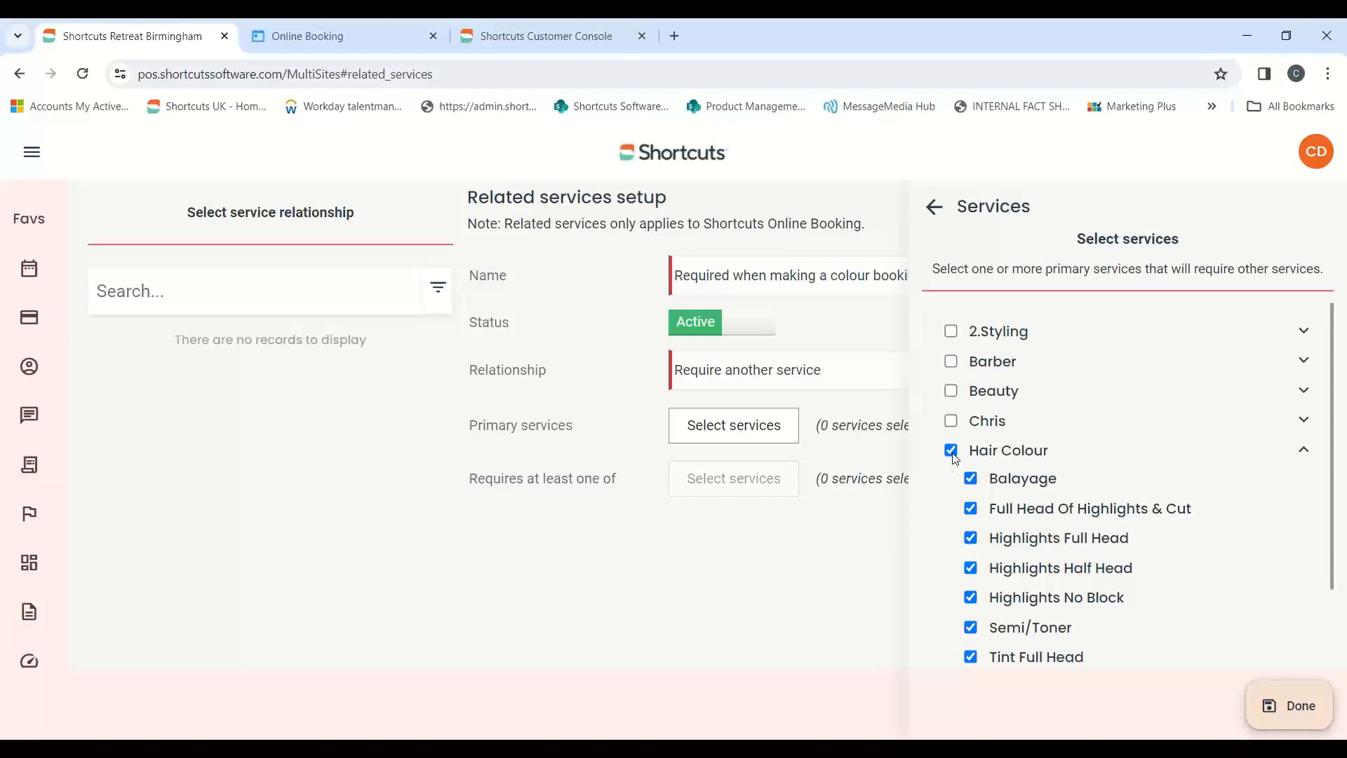
left_click(952, 452)
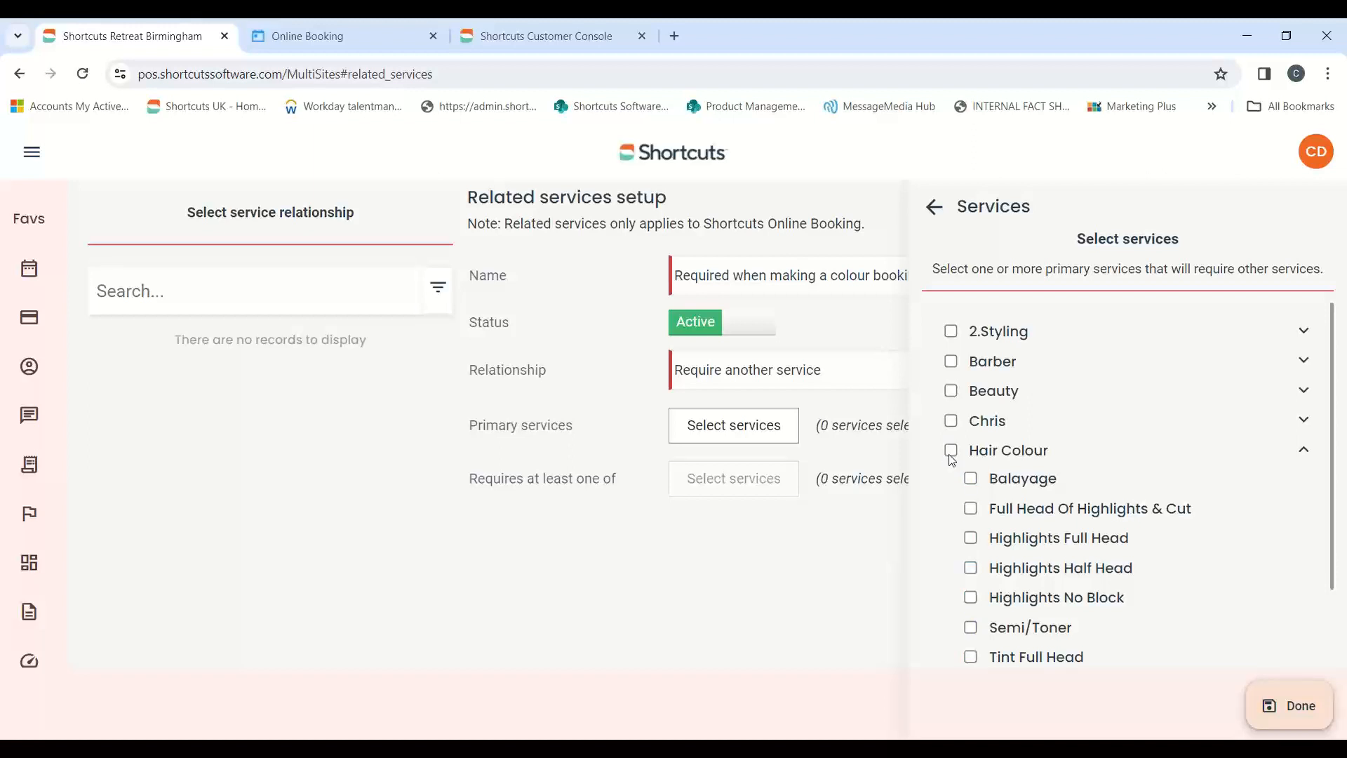
left_click(975, 479)
left_click(972, 539)
left_click(972, 568)
left_click(972, 598)
left_click(971, 627)
left_click(1287, 707)
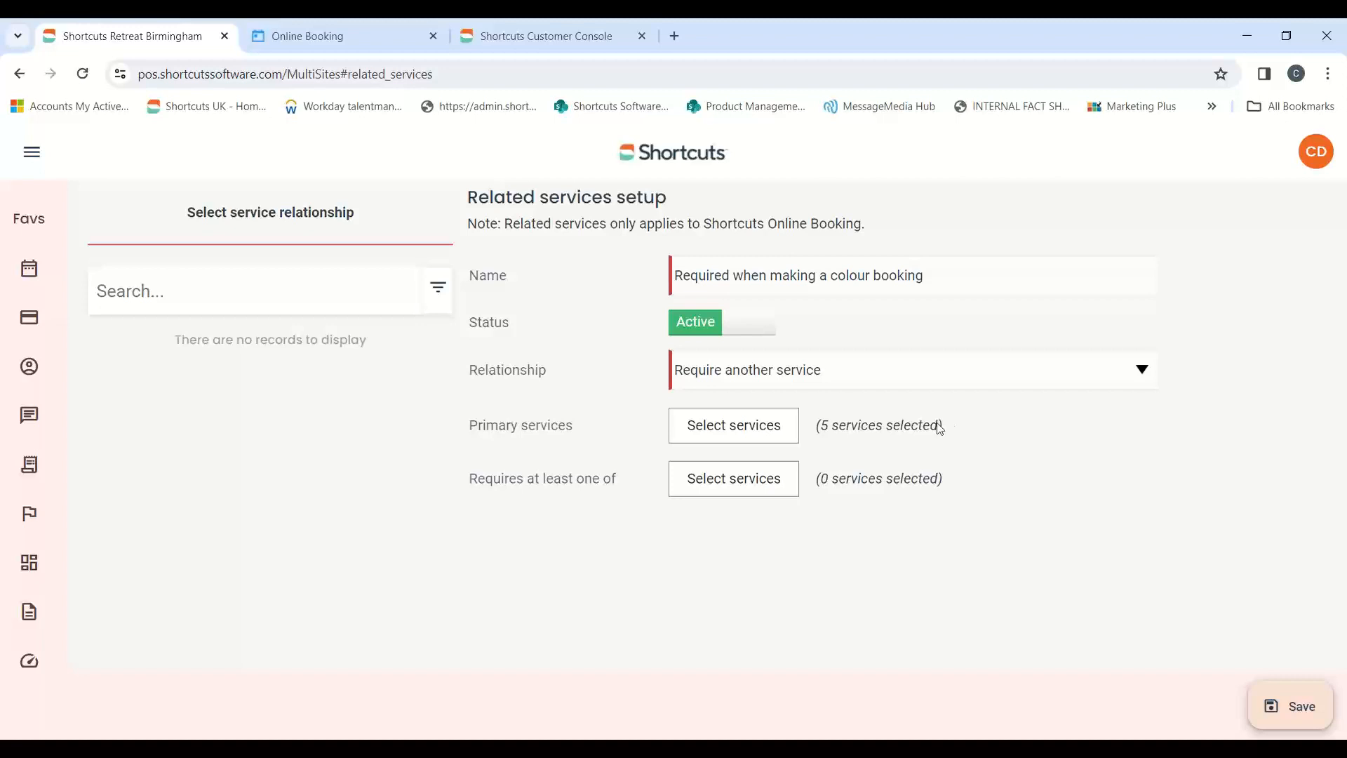
Require at least one 2.Styling service from Braids, Gents Trim Up, Ladies Blow Dry, Ladies Cut & Finish, OTD Blow Dry and Restyle
left_click_drag(471, 488, 616, 487)
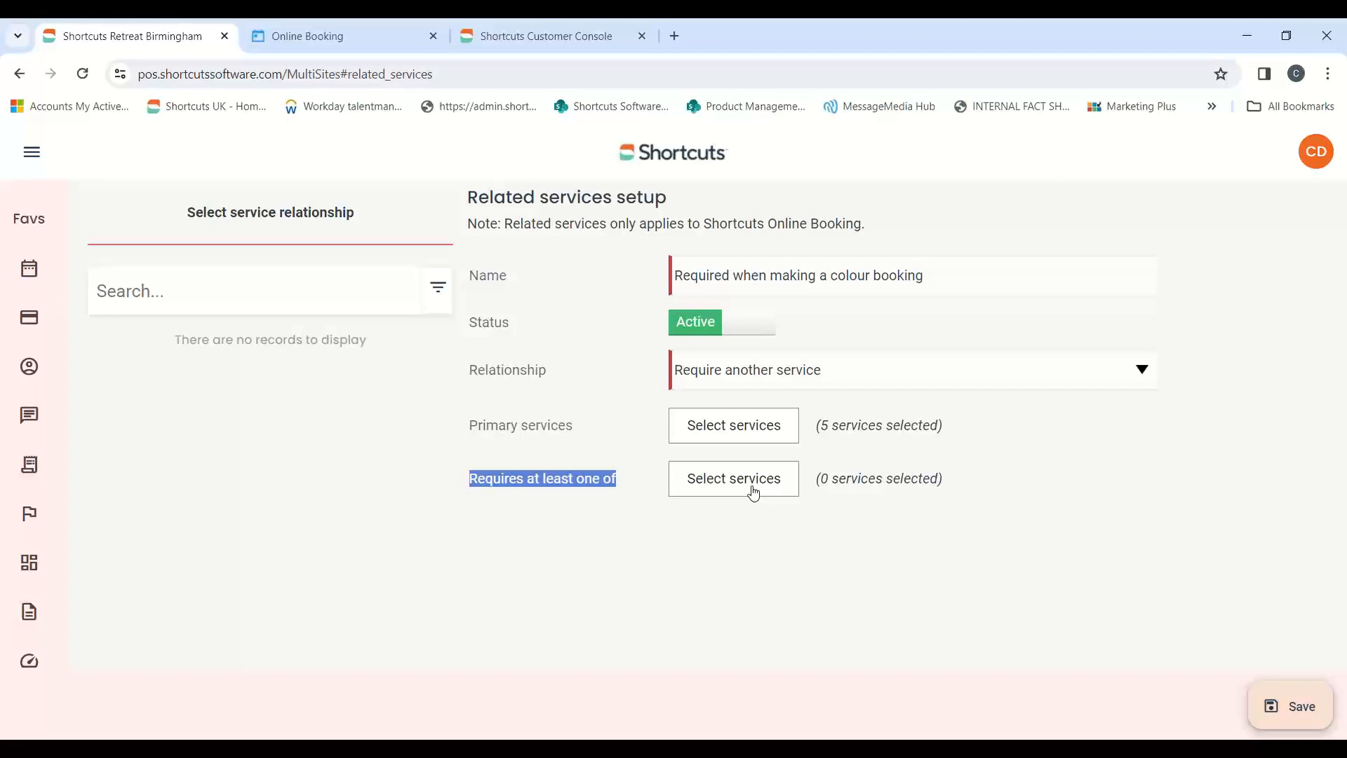
left_click(723, 484)
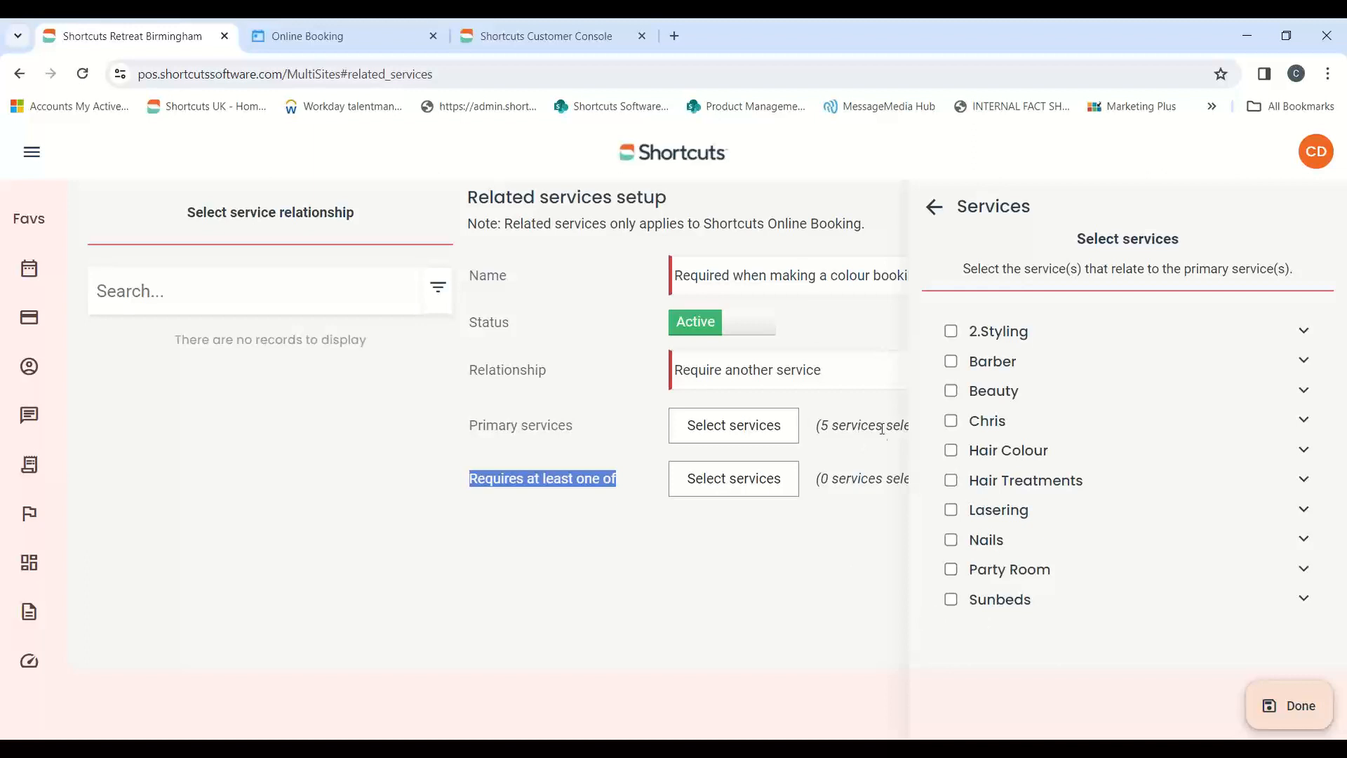
left_click(1304, 330)
left_click(970, 360)
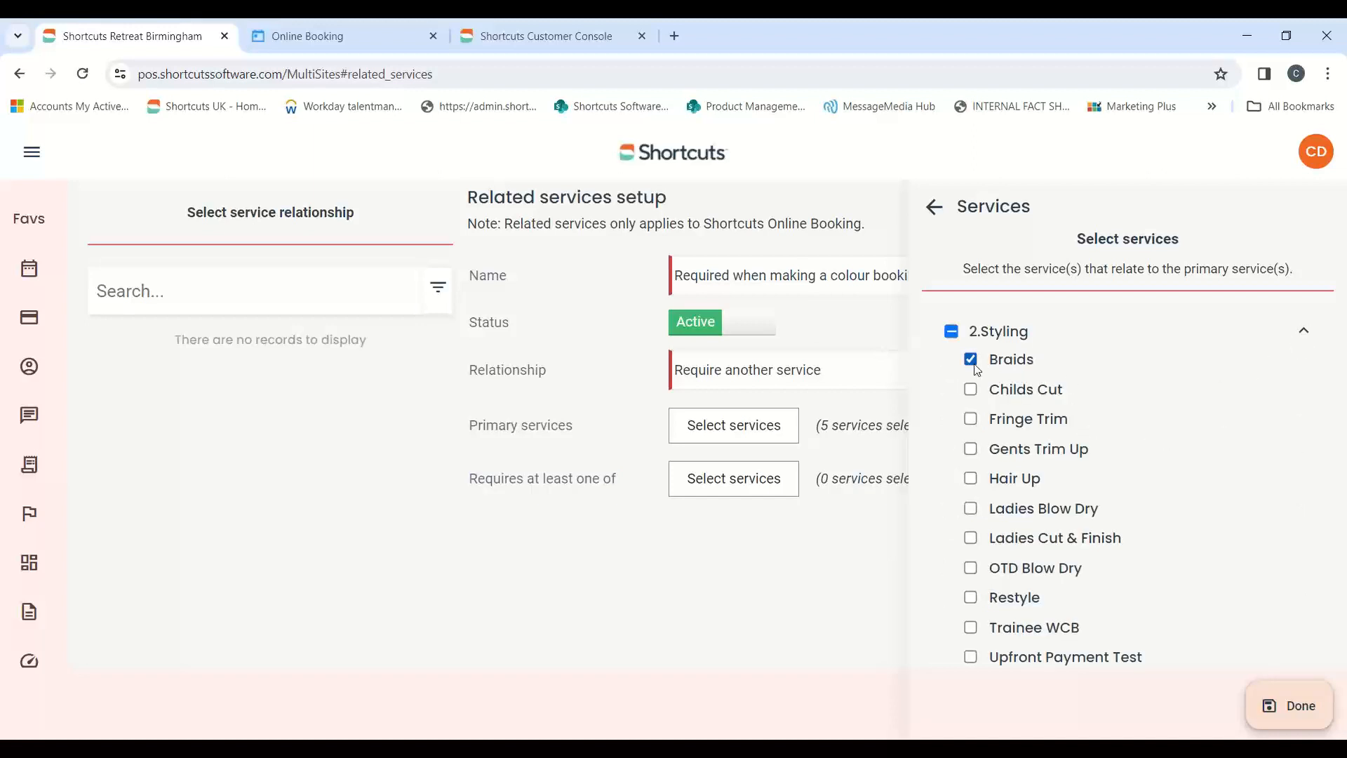
left_click(970, 450)
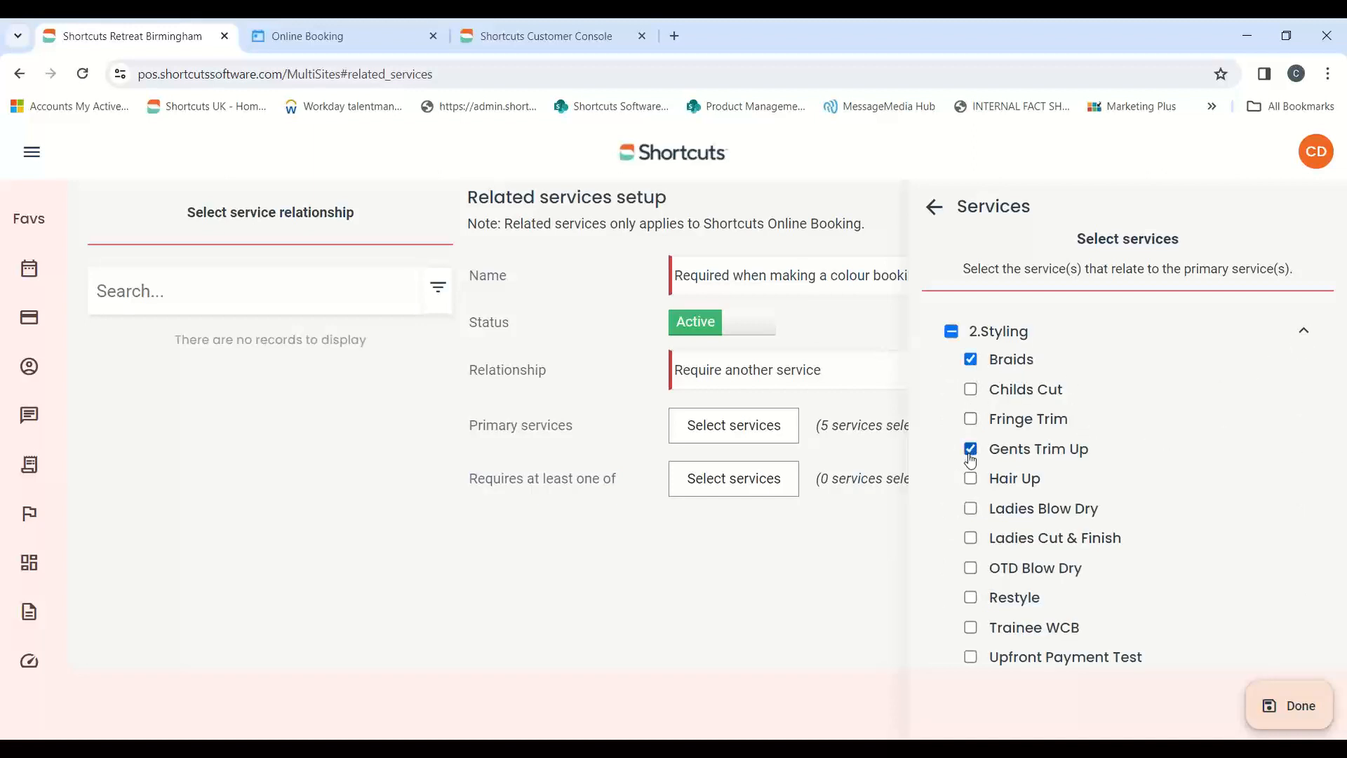
left_click(971, 509)
left_click(972, 538)
left_click(971, 568)
left_click(972, 597)
left_click(1262, 704)
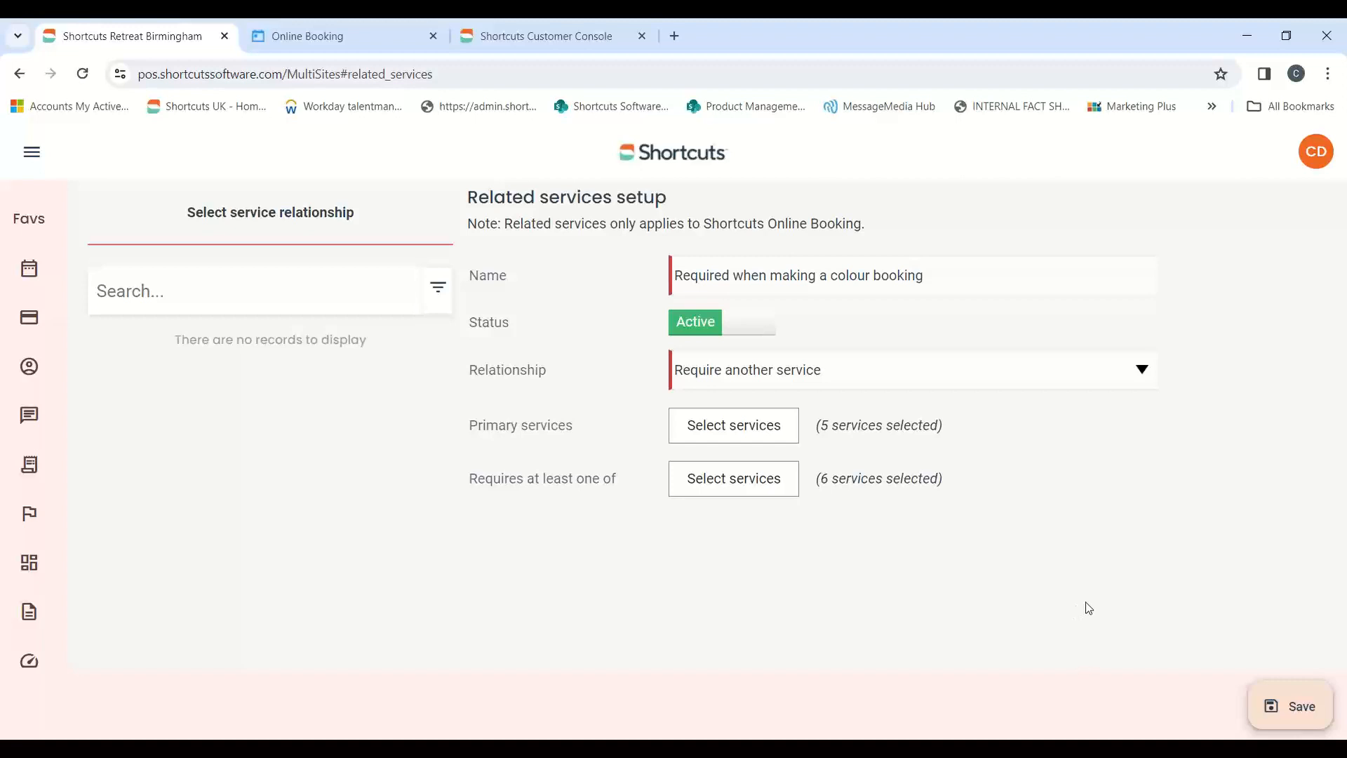
Name the colour rule "Requires when making a colour booking" and save it
left_click(1279, 705)
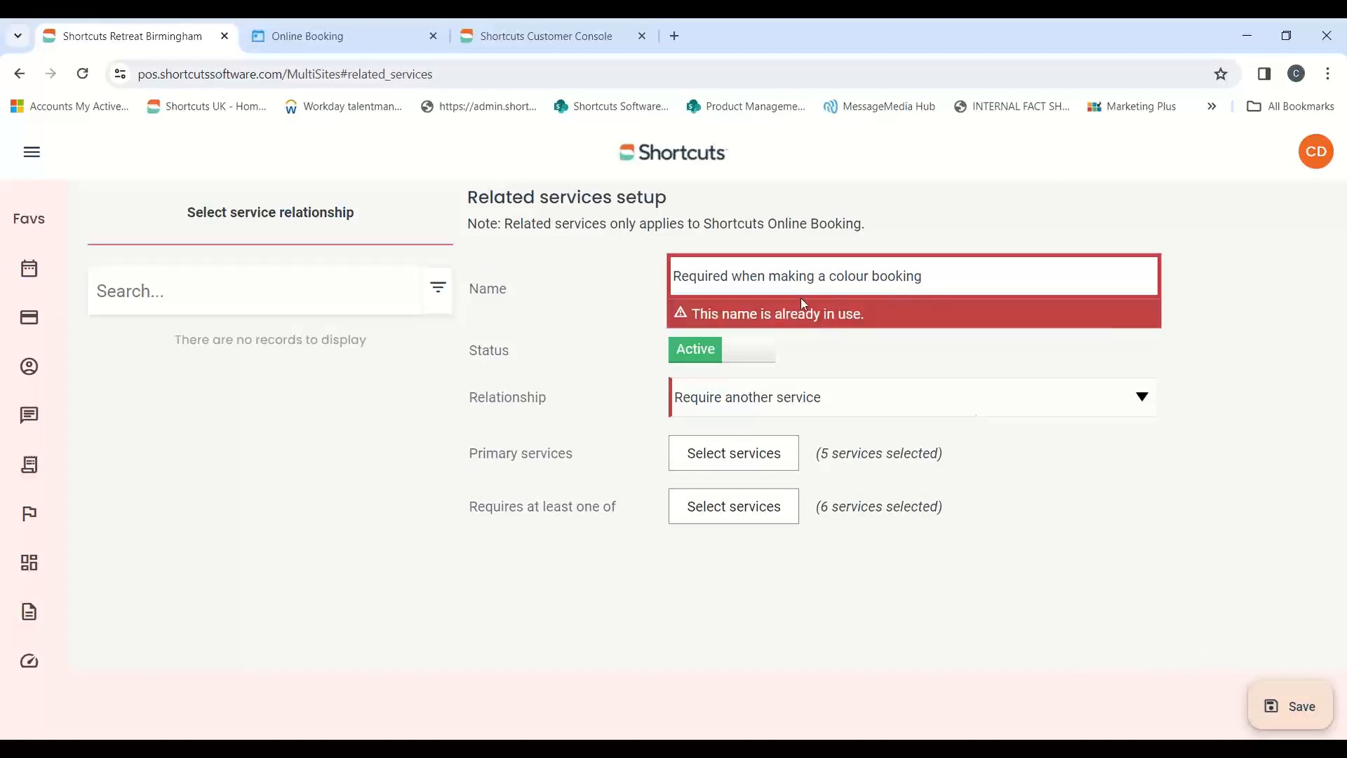
left_click(734, 278)
key("BackSpace")
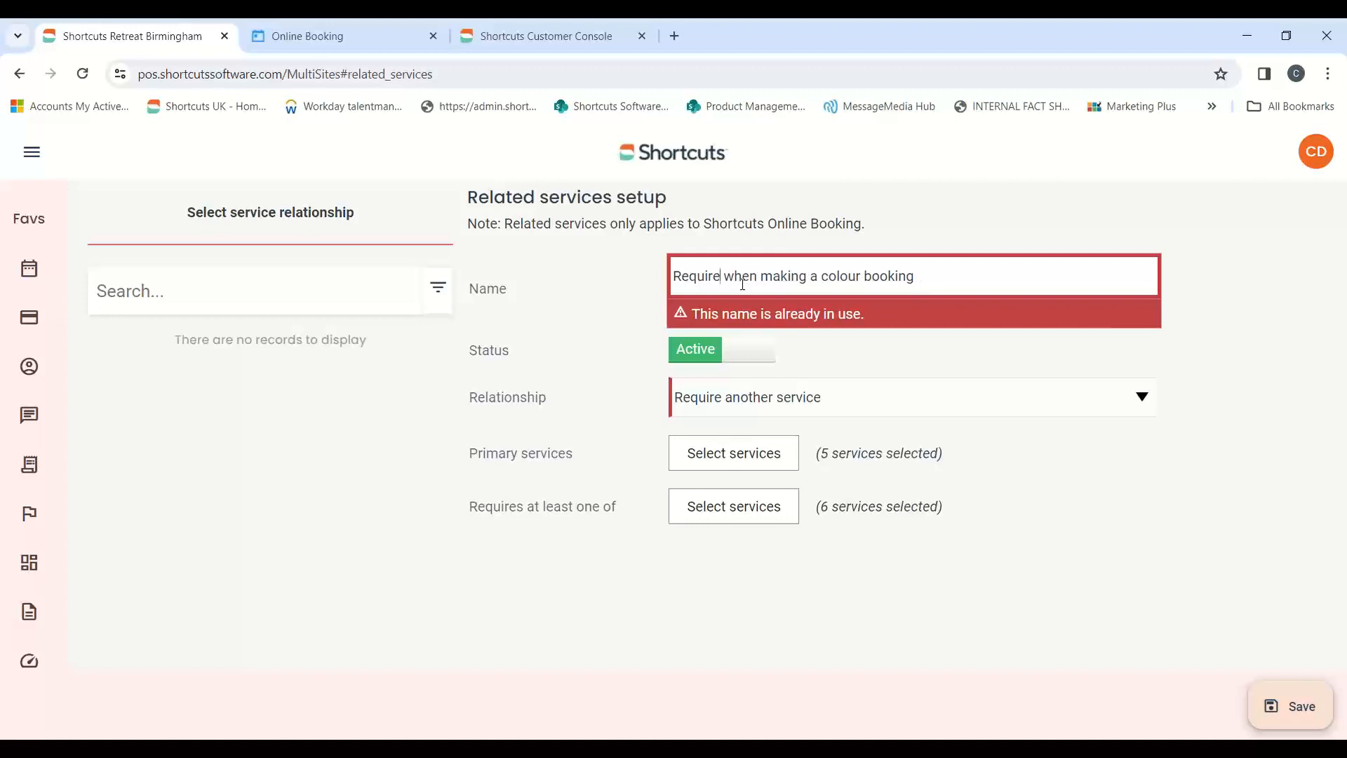
type("s")
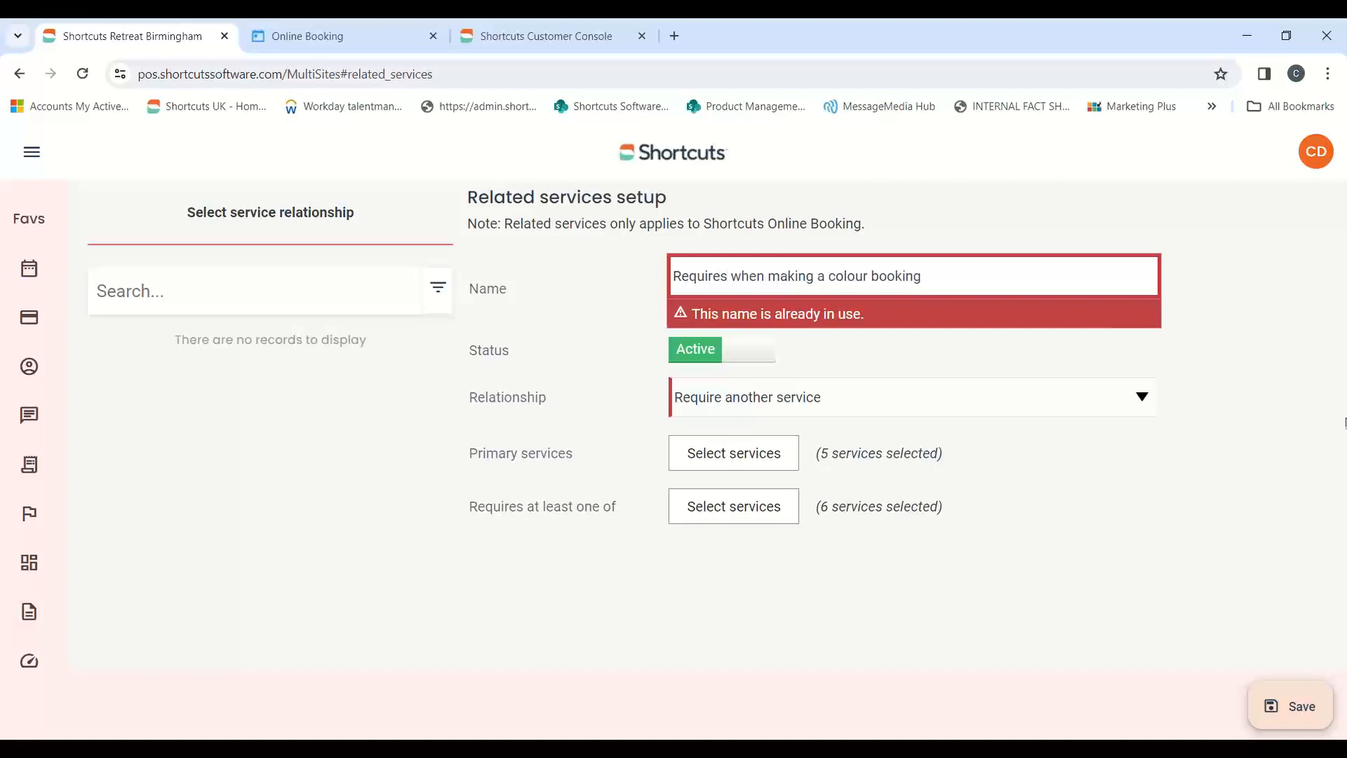
left_click(1298, 706)
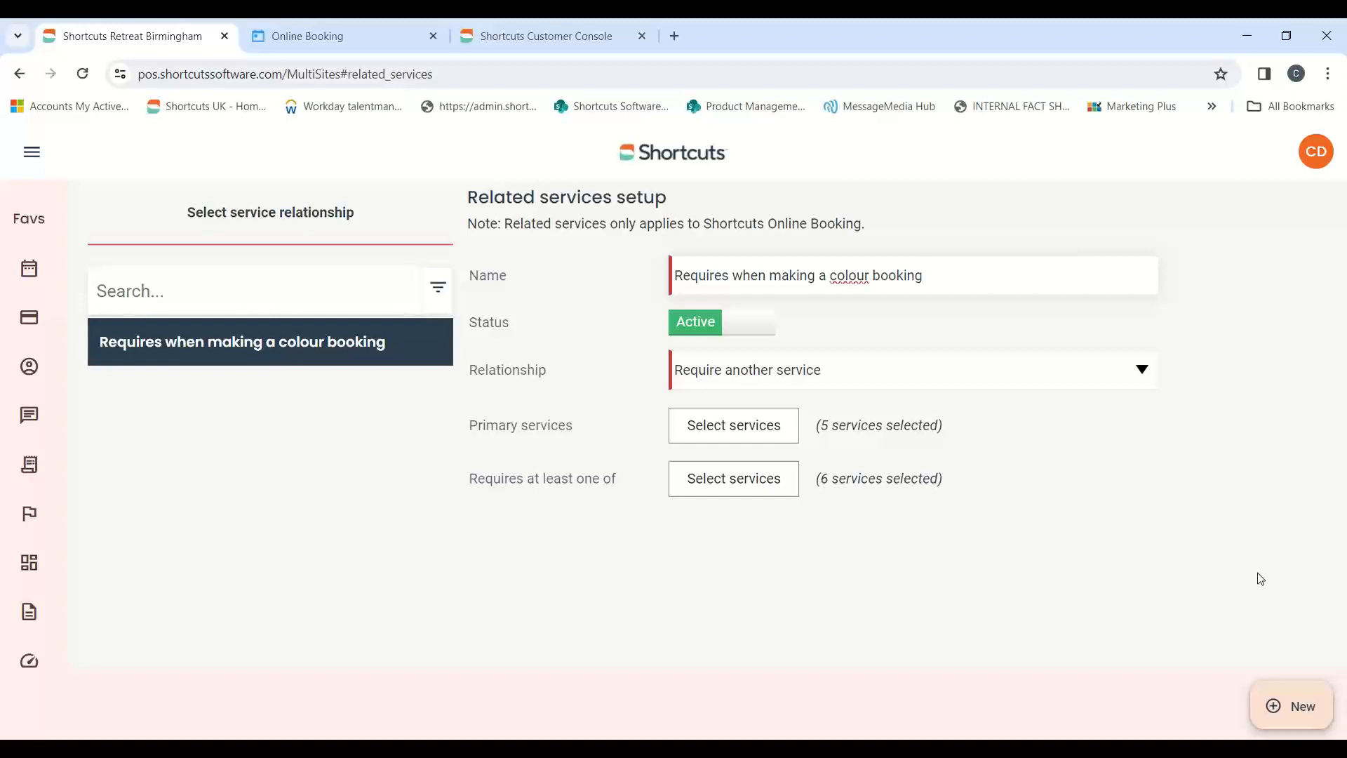
Review the saved colour rule's Hair Colour primary services and its required 2.Styling services
left_click(788, 425)
left_click(1304, 450)
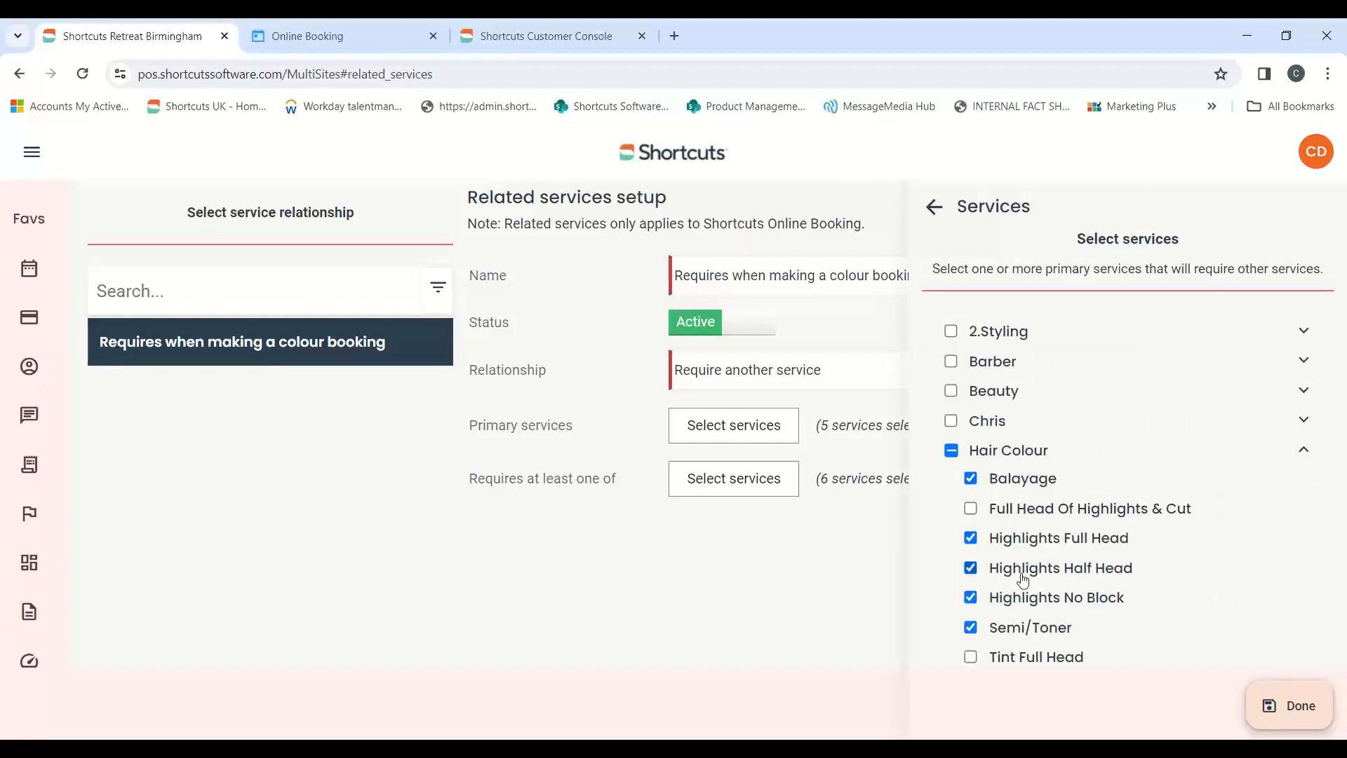
left_click(1274, 703)
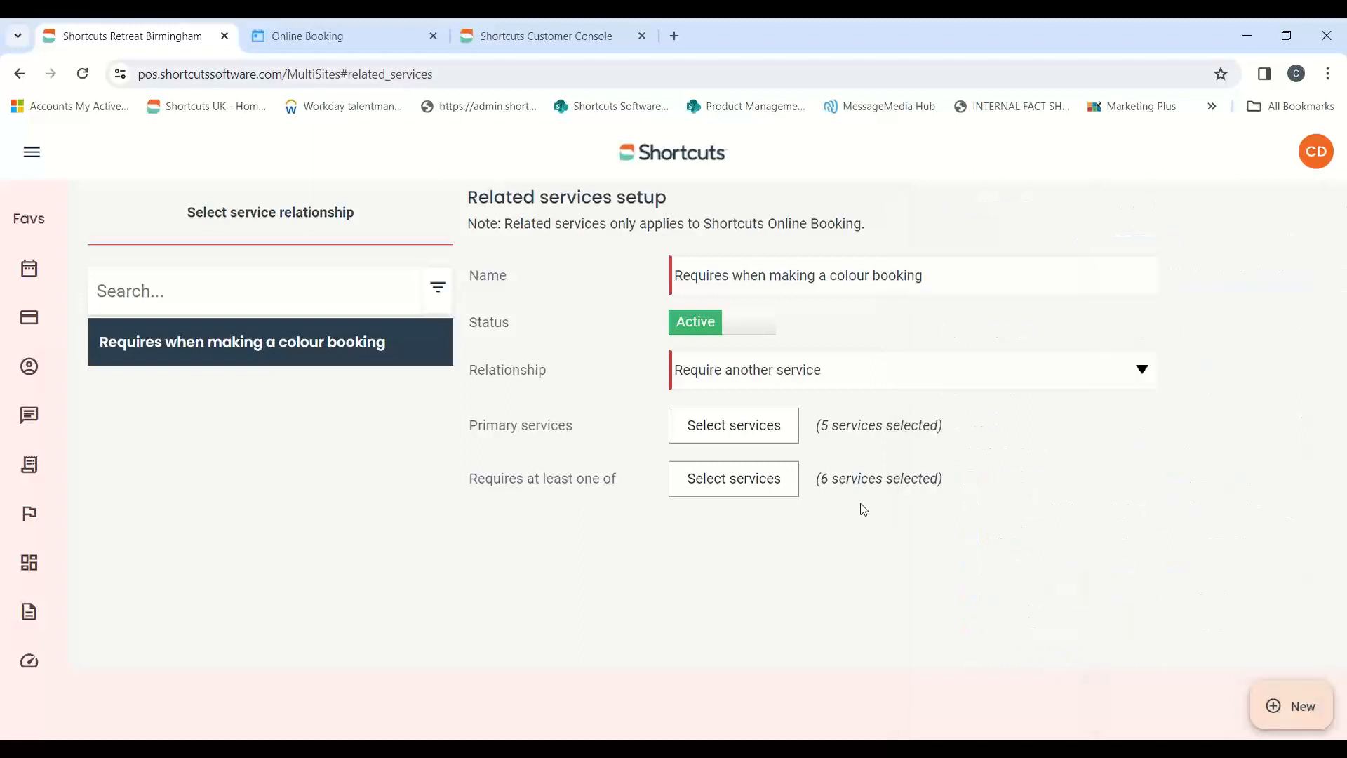
left_click(782, 484)
left_click(1300, 342)
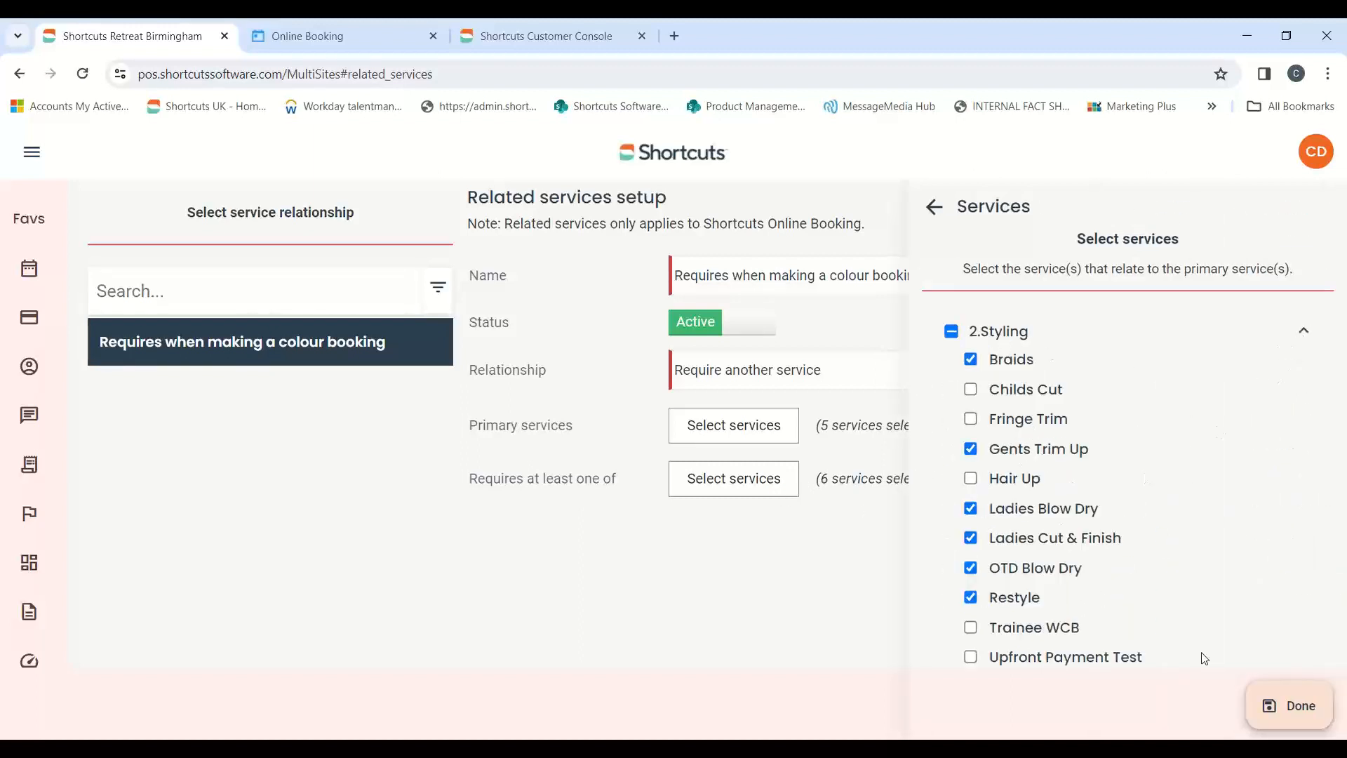
left_click(1289, 705)
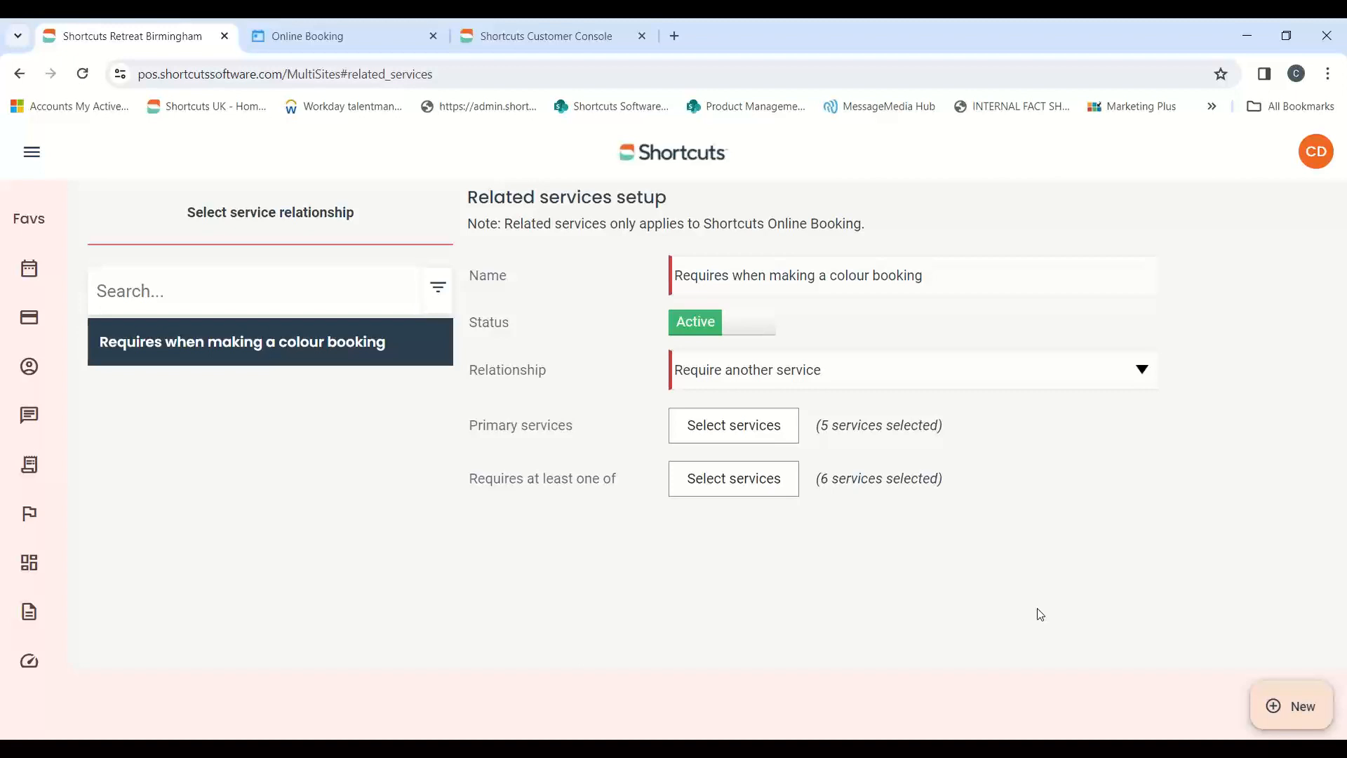
Create a new service relationship named "Recommend a Treatment" with the relationship type "Recommend other services"
left_click(1276, 710)
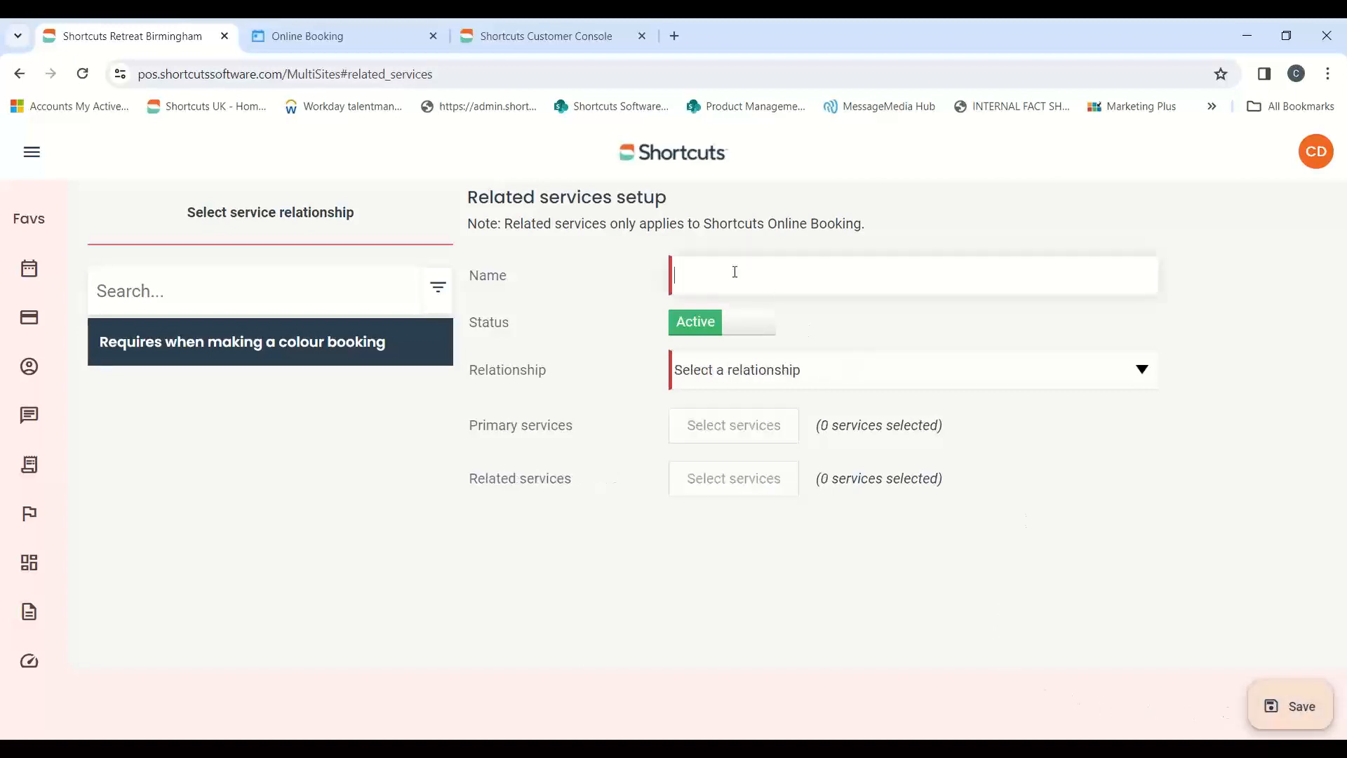
type("Recommend a Treatment")
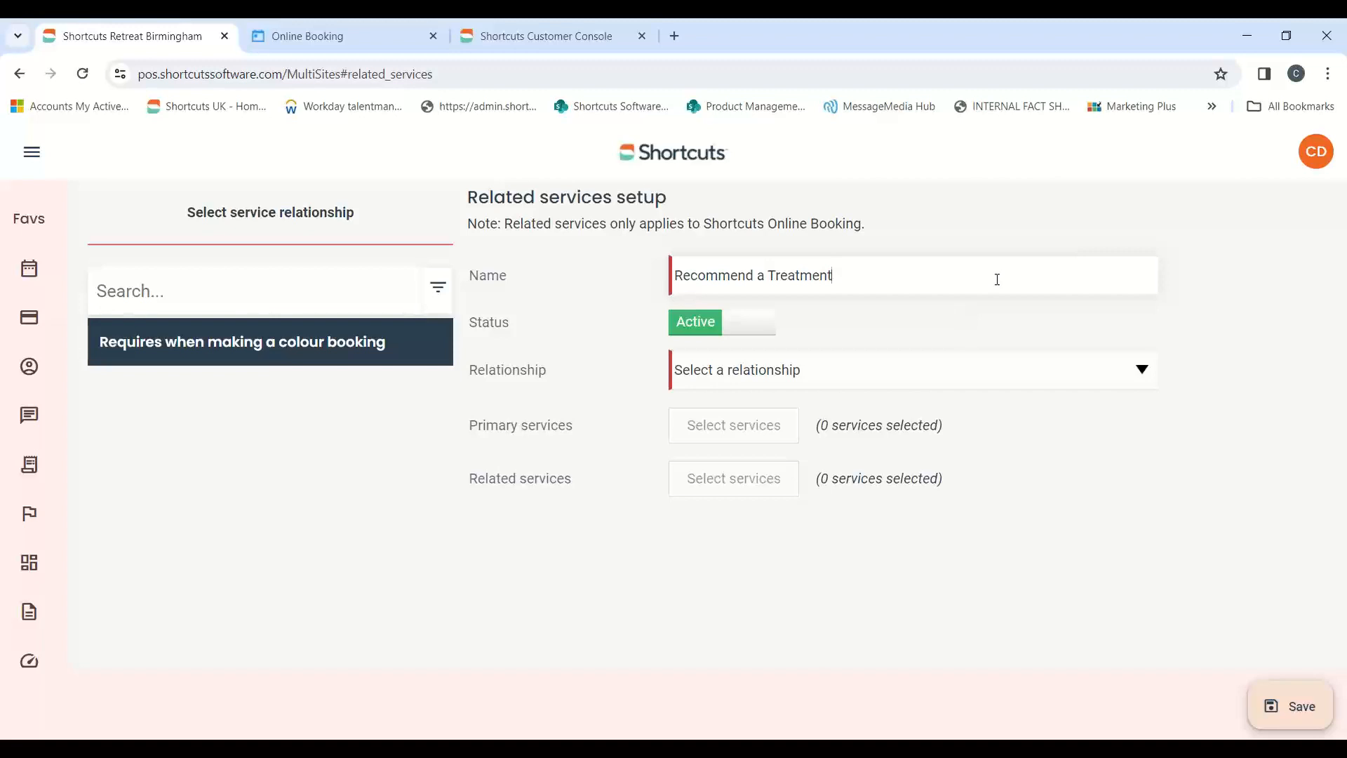
left_click(857, 368)
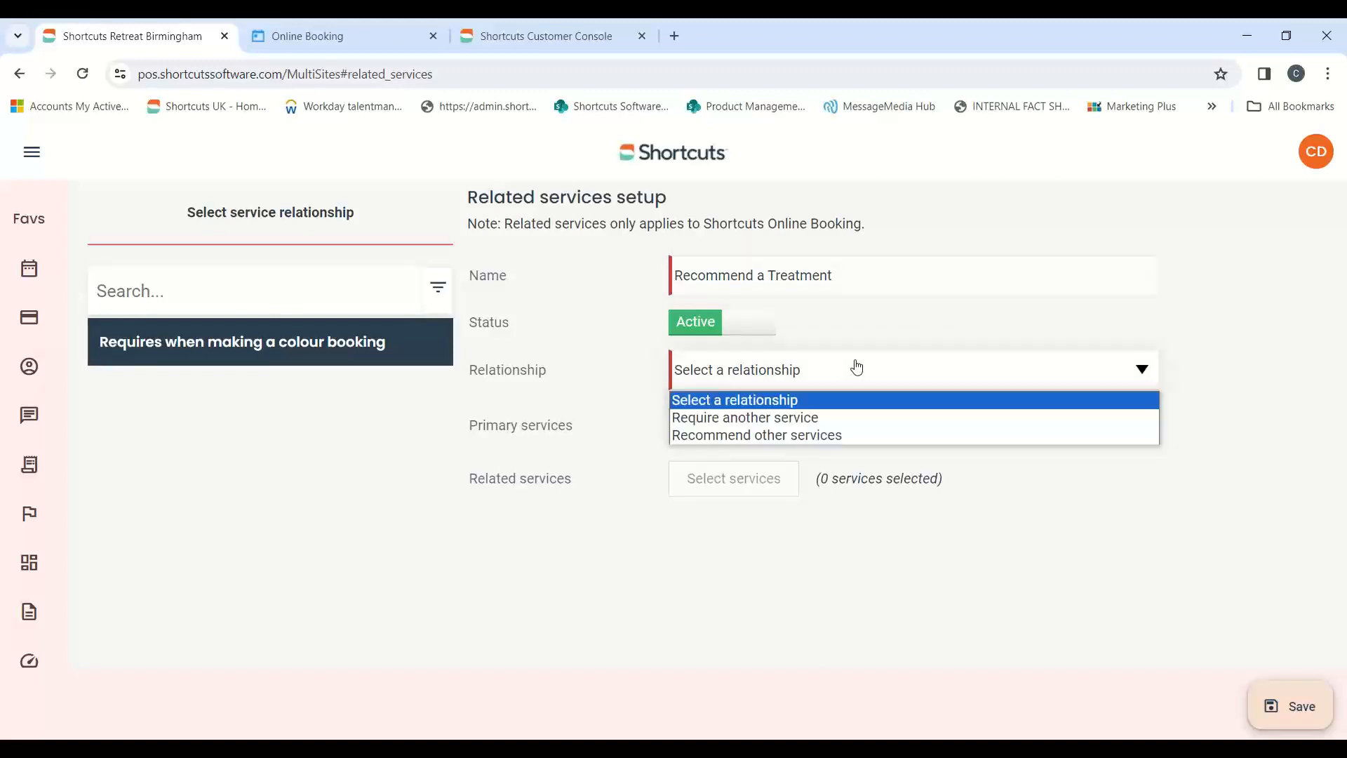
left_click(706, 436)
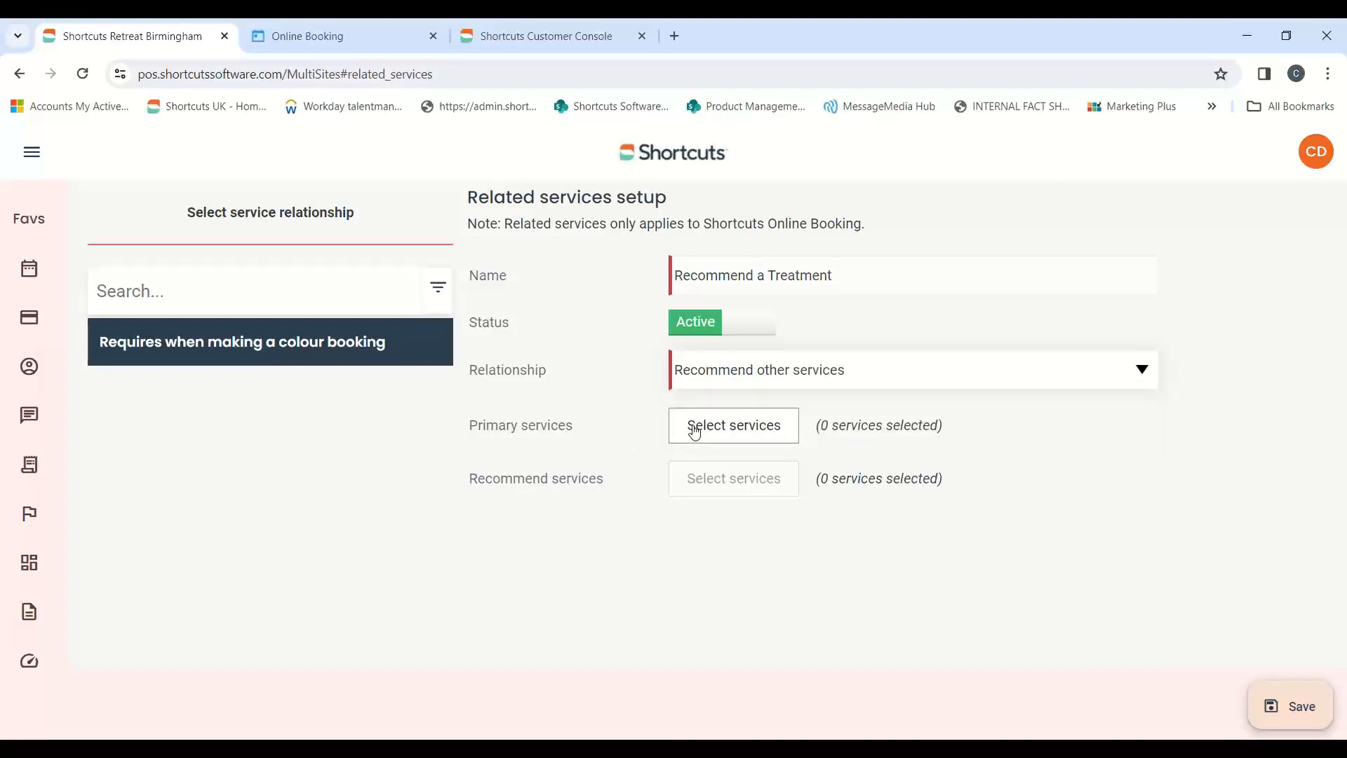
Choose Braids, Gents Trim Up, Ladies Blow Dry, Ladies Cut & Finish, OTD Blow Dry and Restyle from 2.Styling as the primary services
left_click(729, 427)
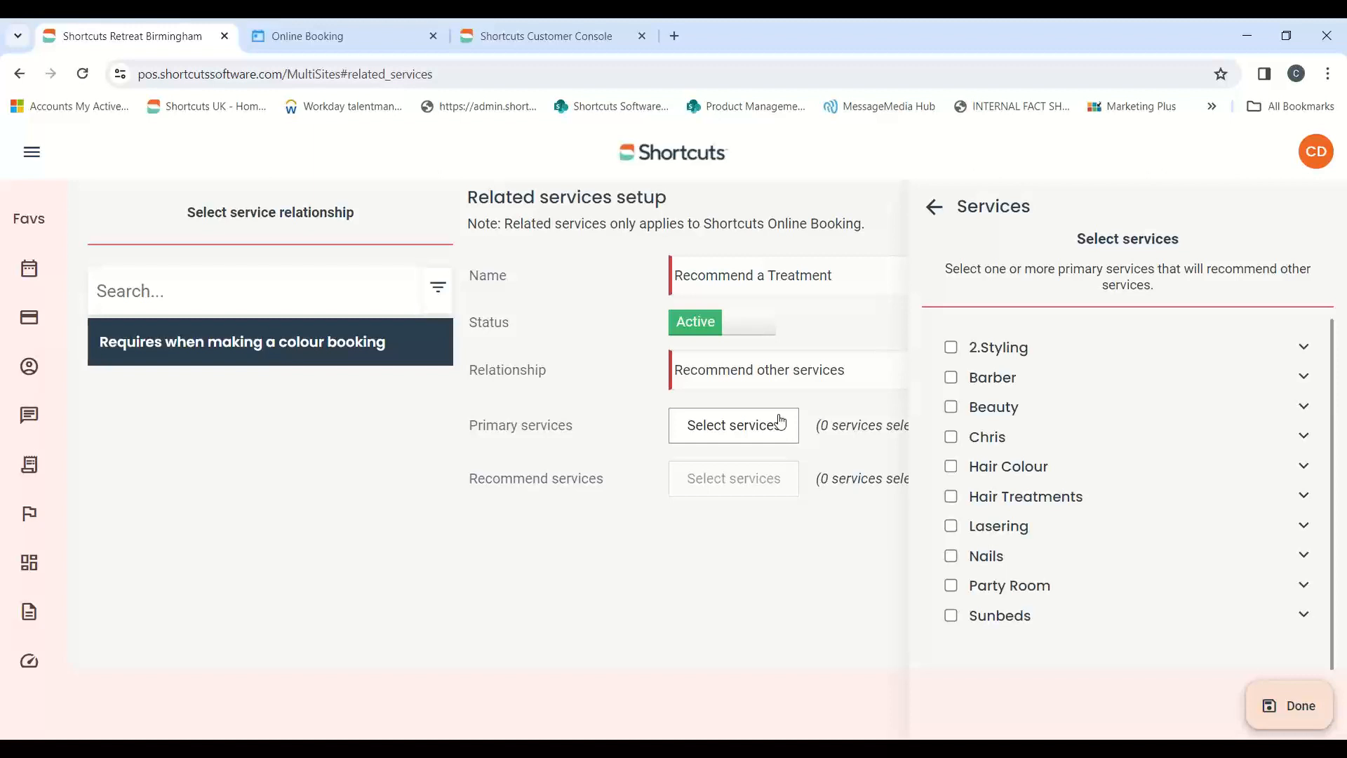
left_click(1305, 348)
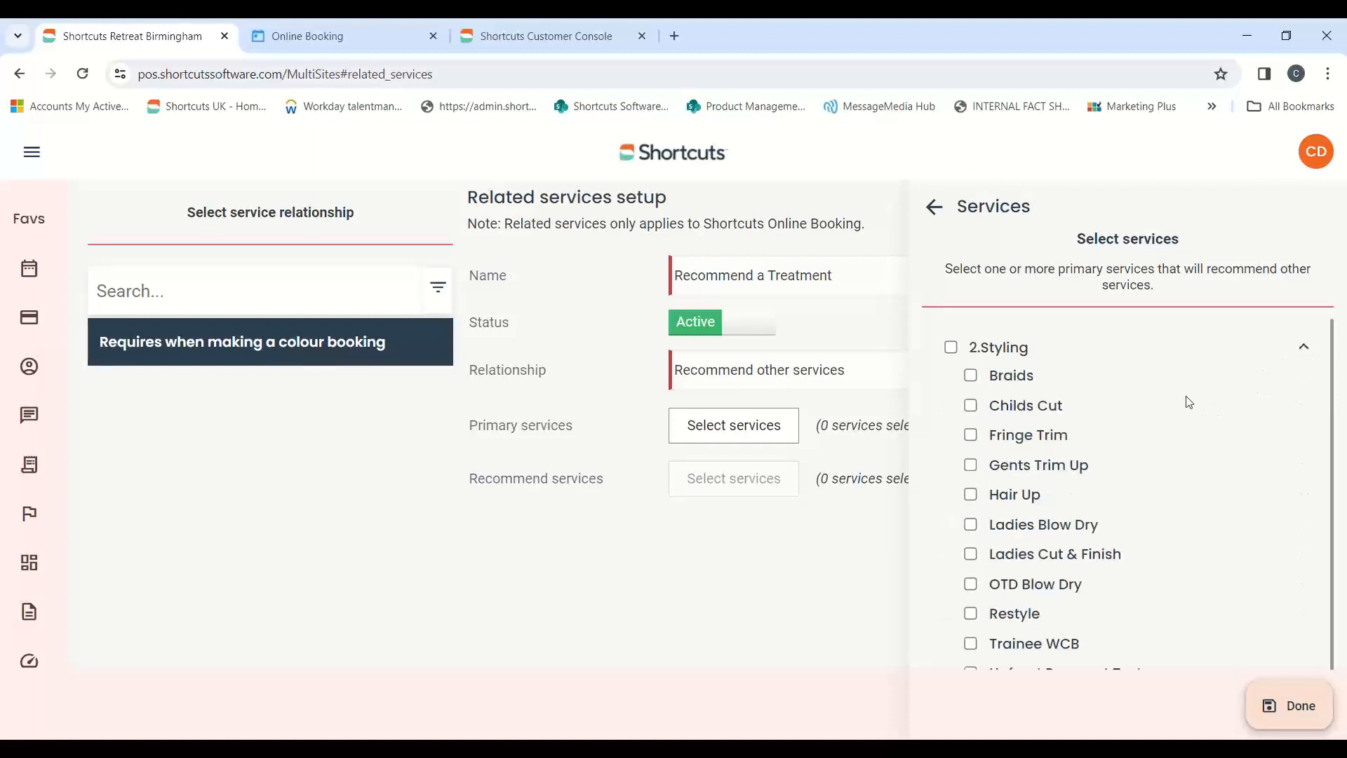
left_click(971, 376)
left_click(972, 466)
left_click(972, 526)
left_click(971, 555)
left_click(972, 585)
left_click(971, 614)
left_click(1264, 708)
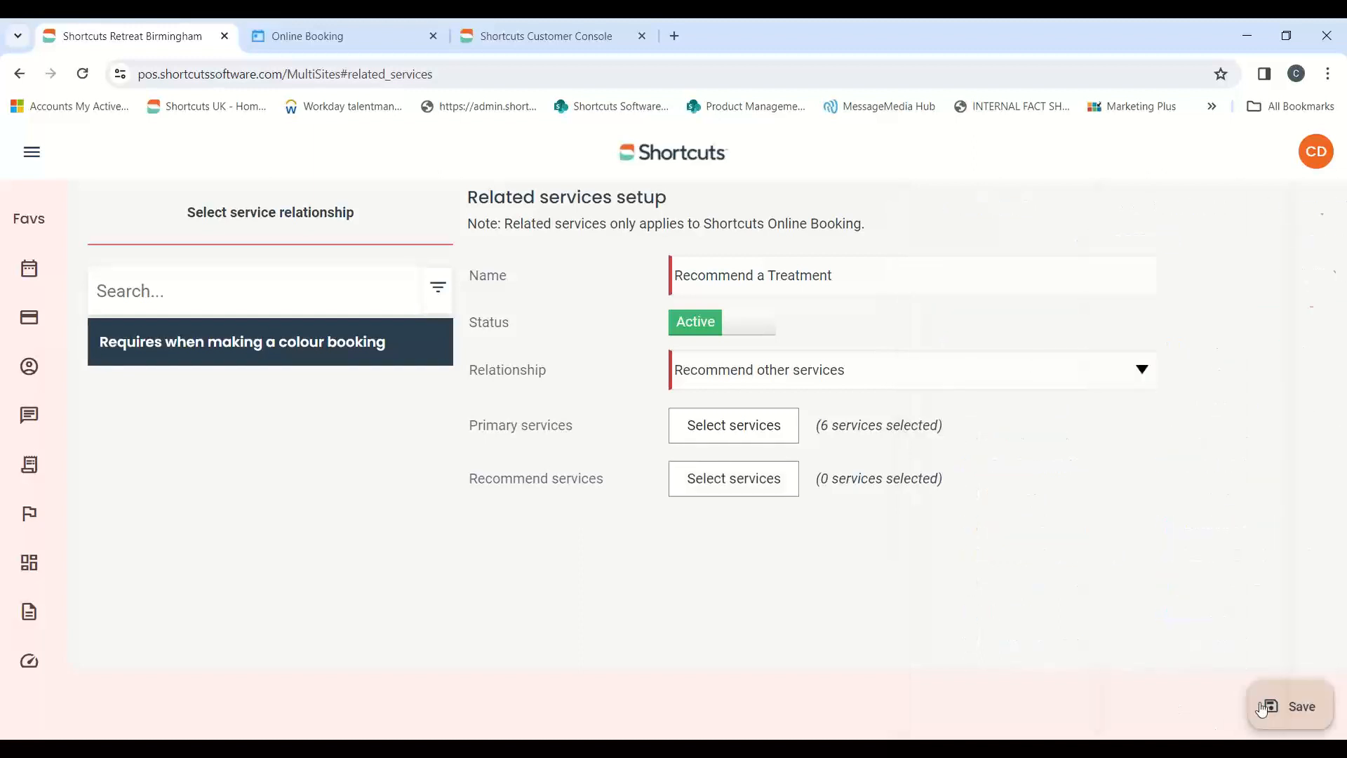
Set Olaplex Hair Treatment from Hair Treatments as the recommended service and save the relationship
left_click(701, 482)
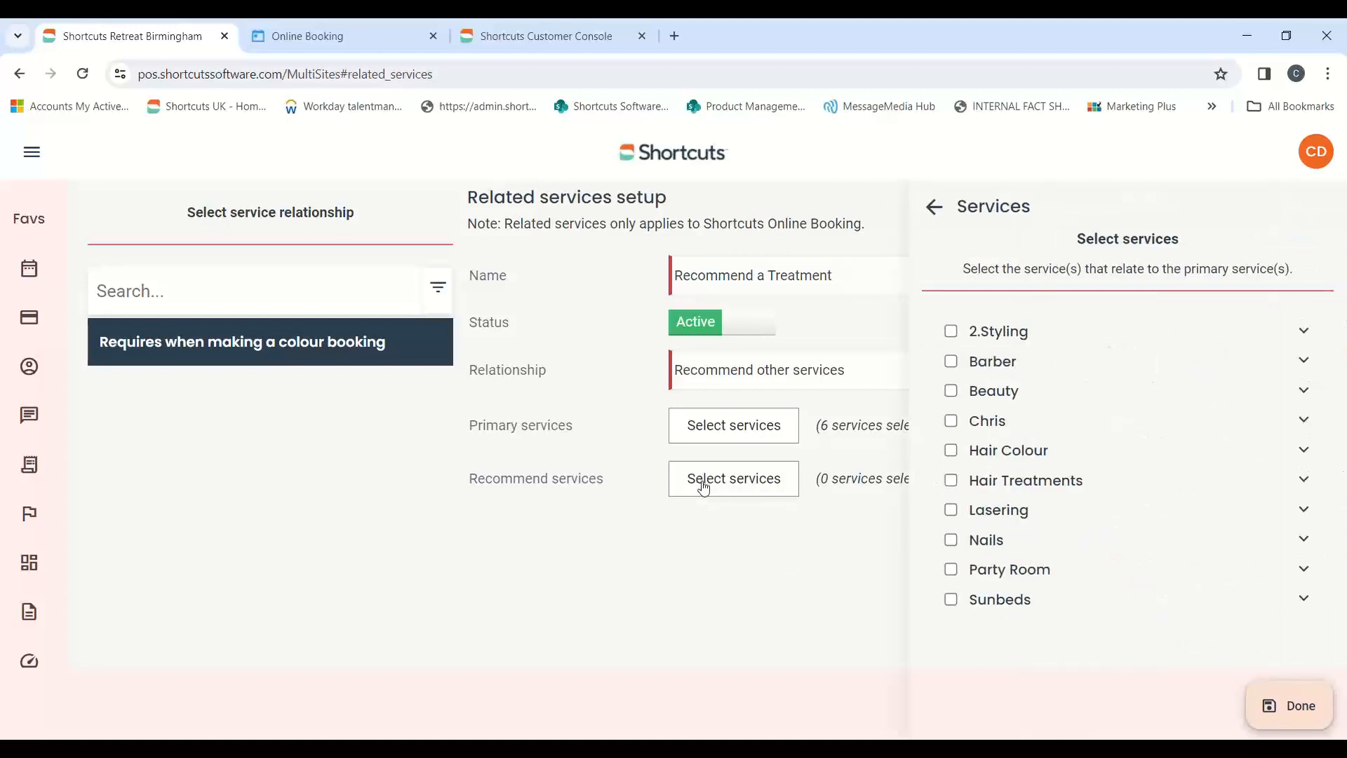
left_click(1304, 480)
left_click(970, 510)
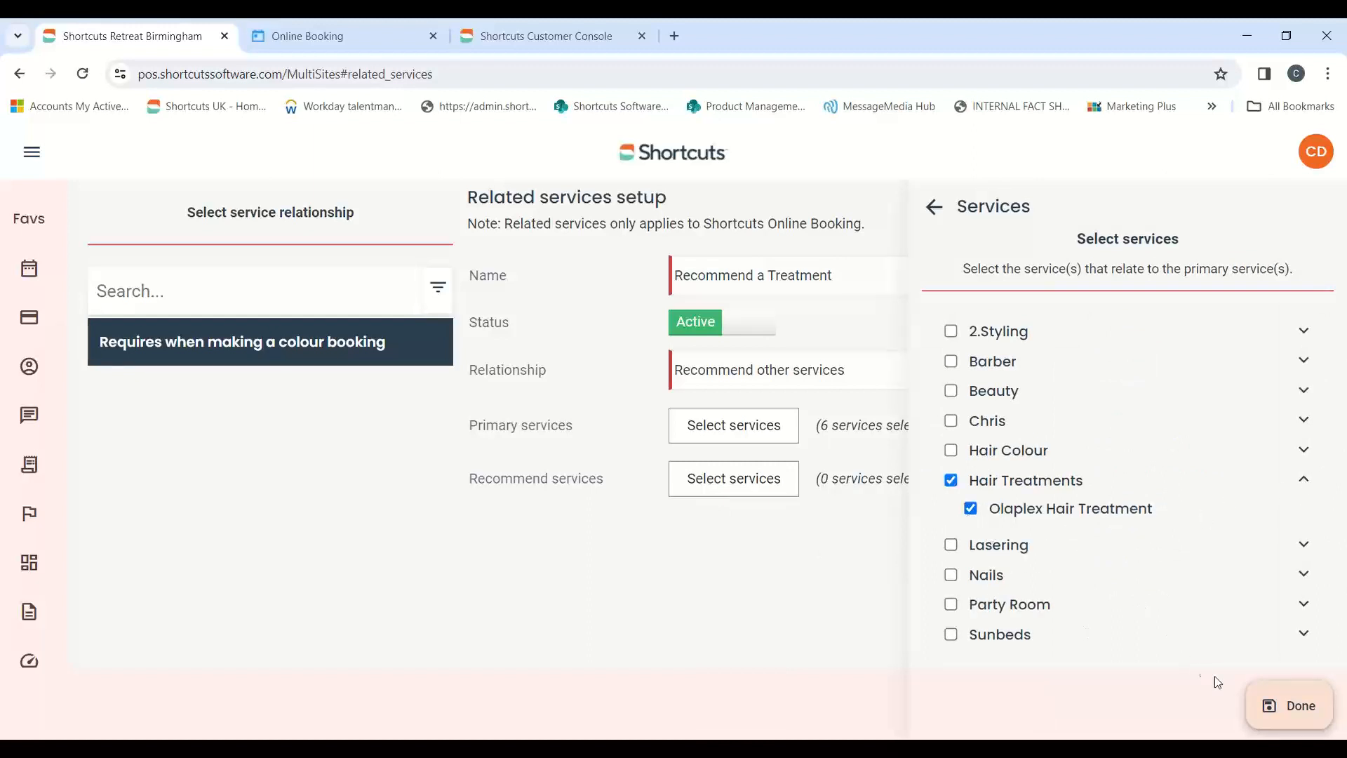
left_click(1273, 706)
left_click(1277, 706)
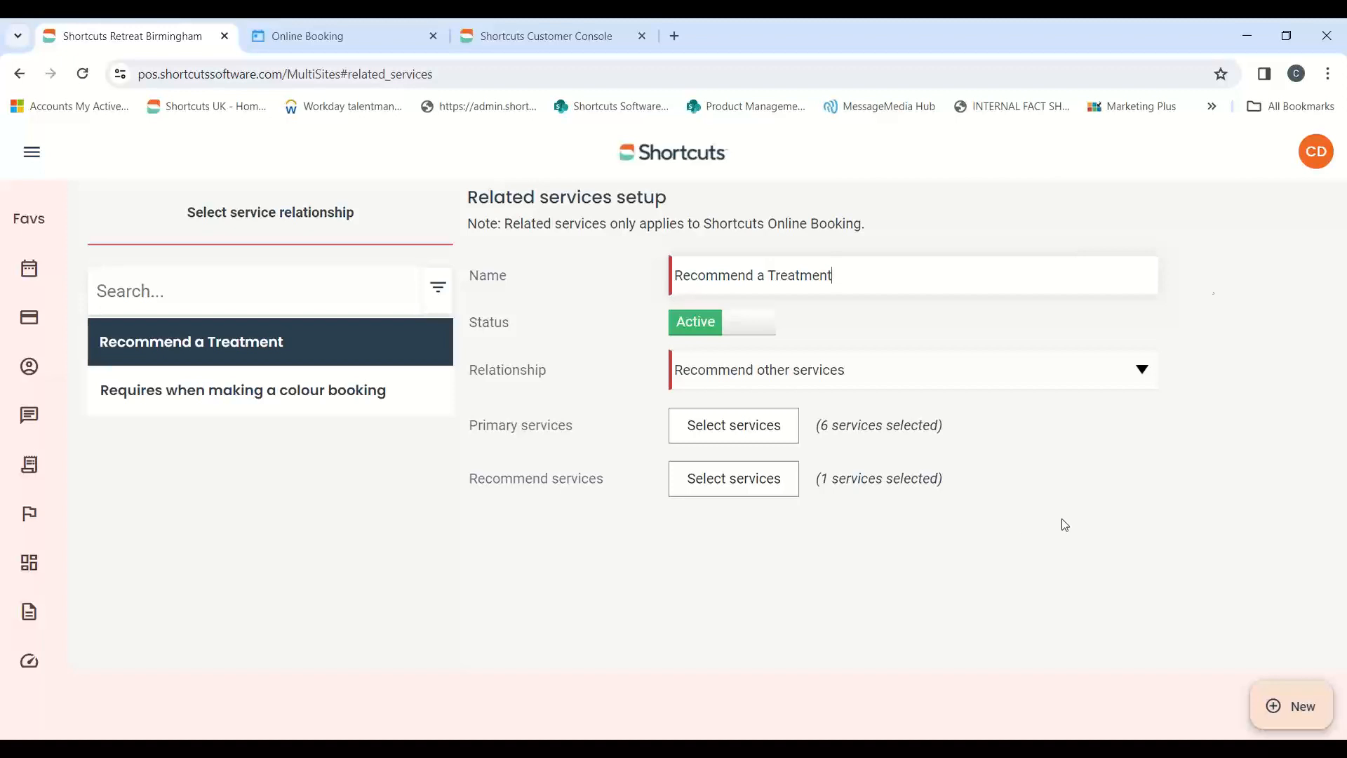
Reopen the "Requires when making a colour booking" rule and check which primary and required services are selected
left_click(225, 391)
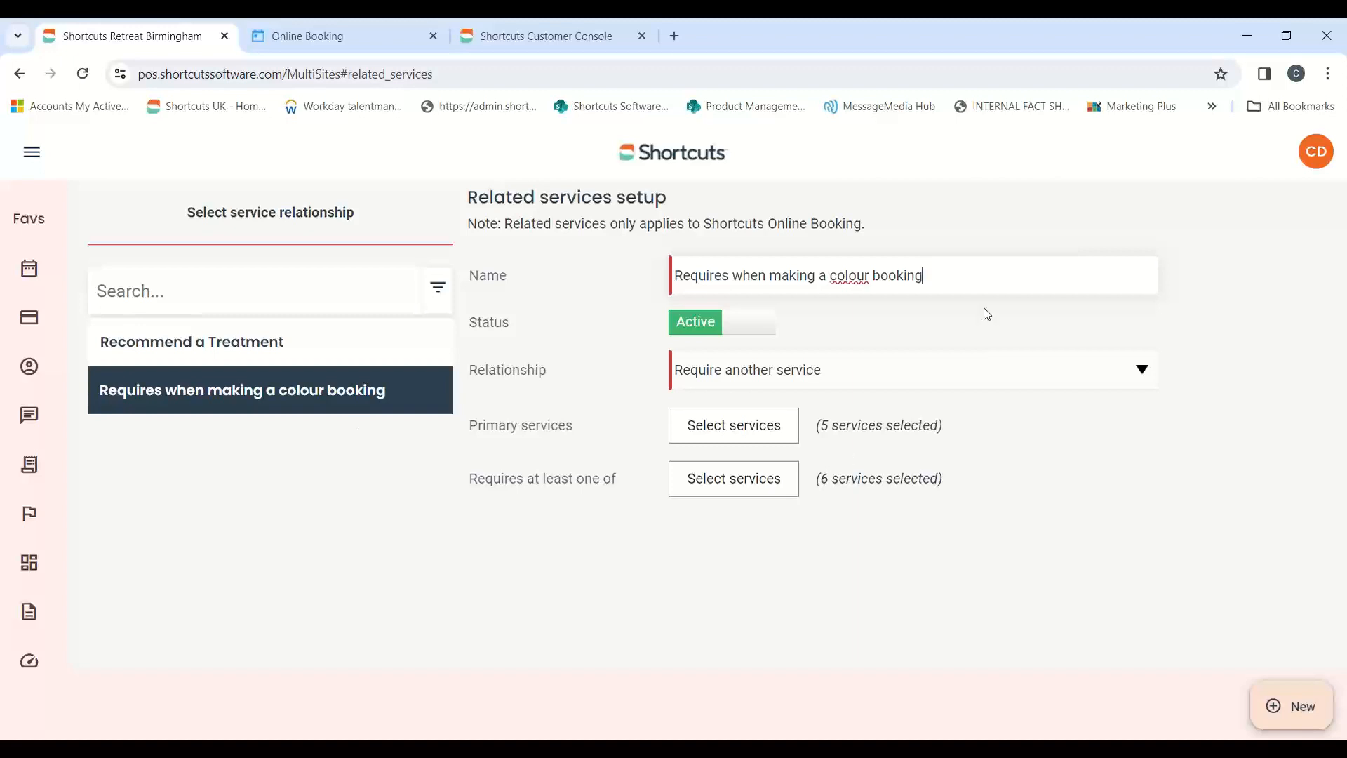
left_click(744, 425)
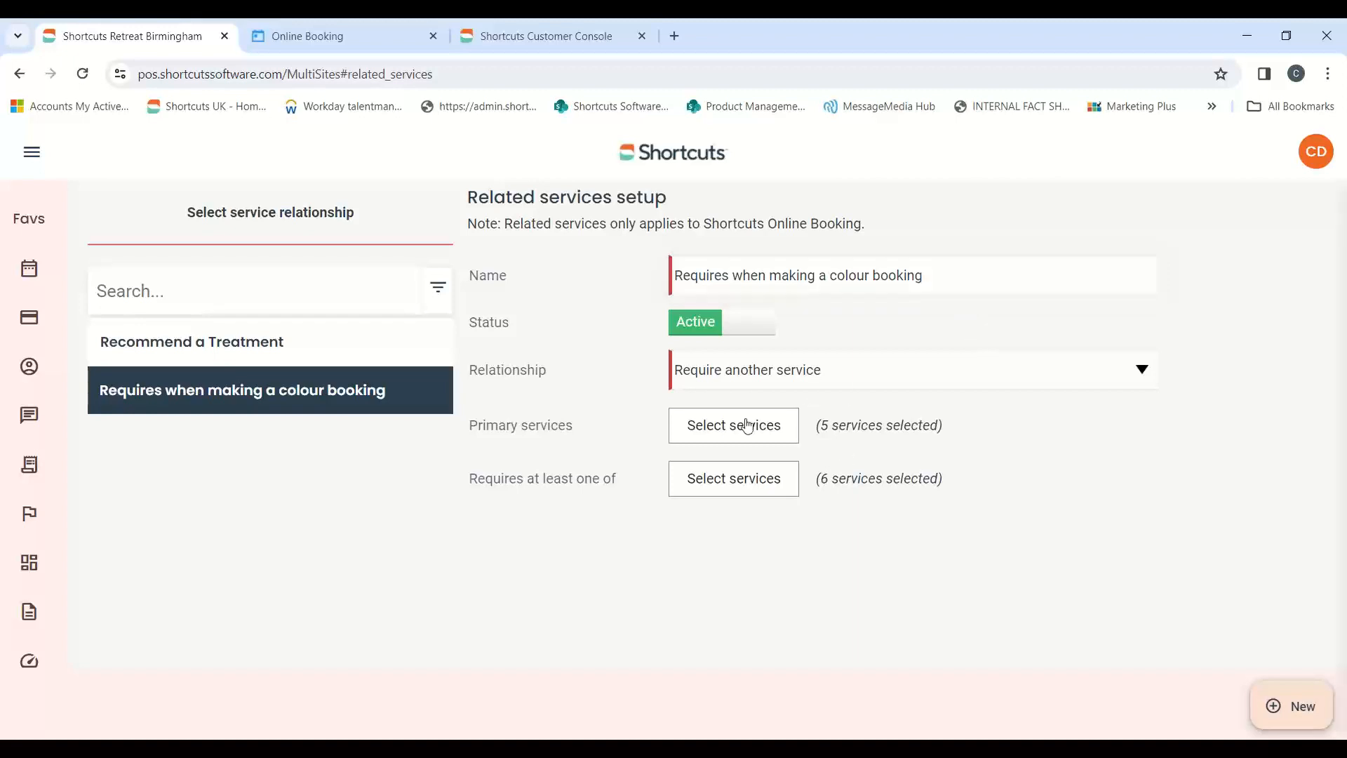
left_click(1304, 449)
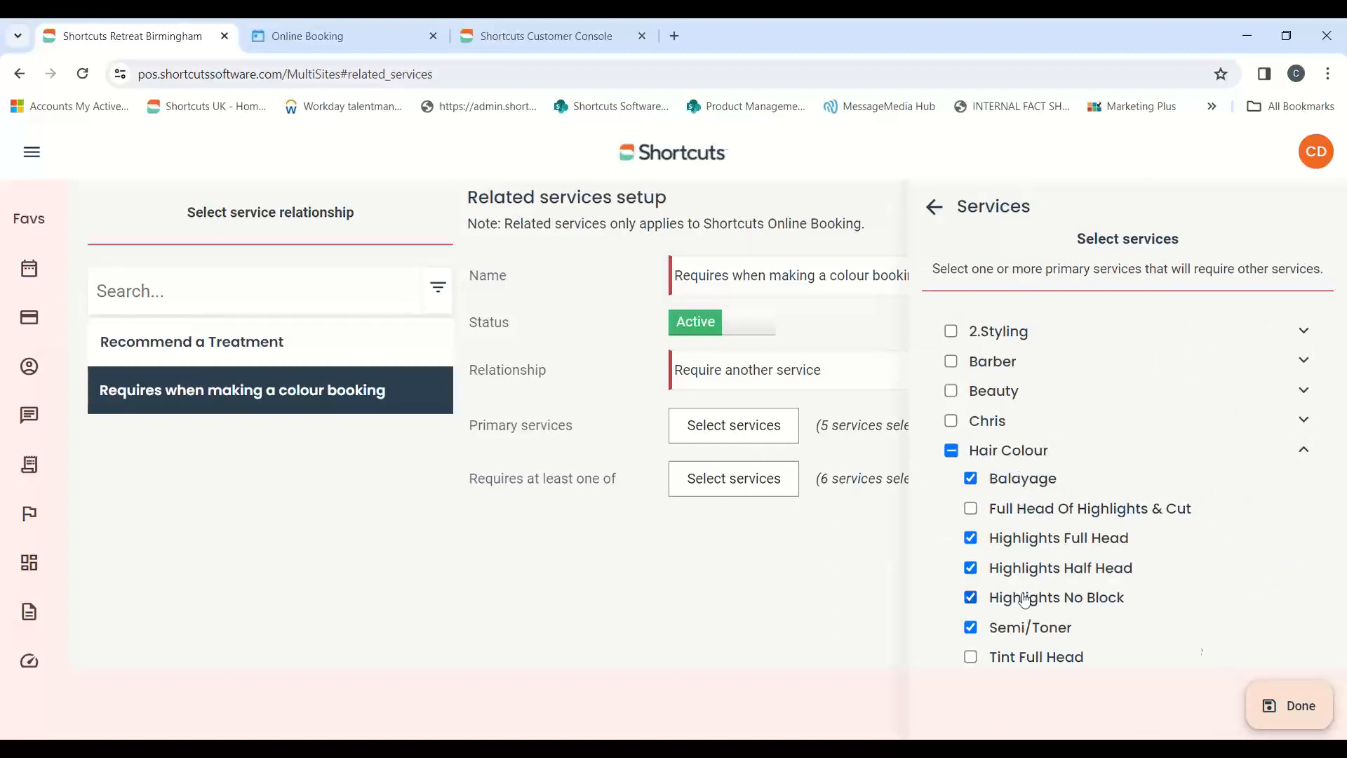
left_click(1303, 704)
left_click(767, 491)
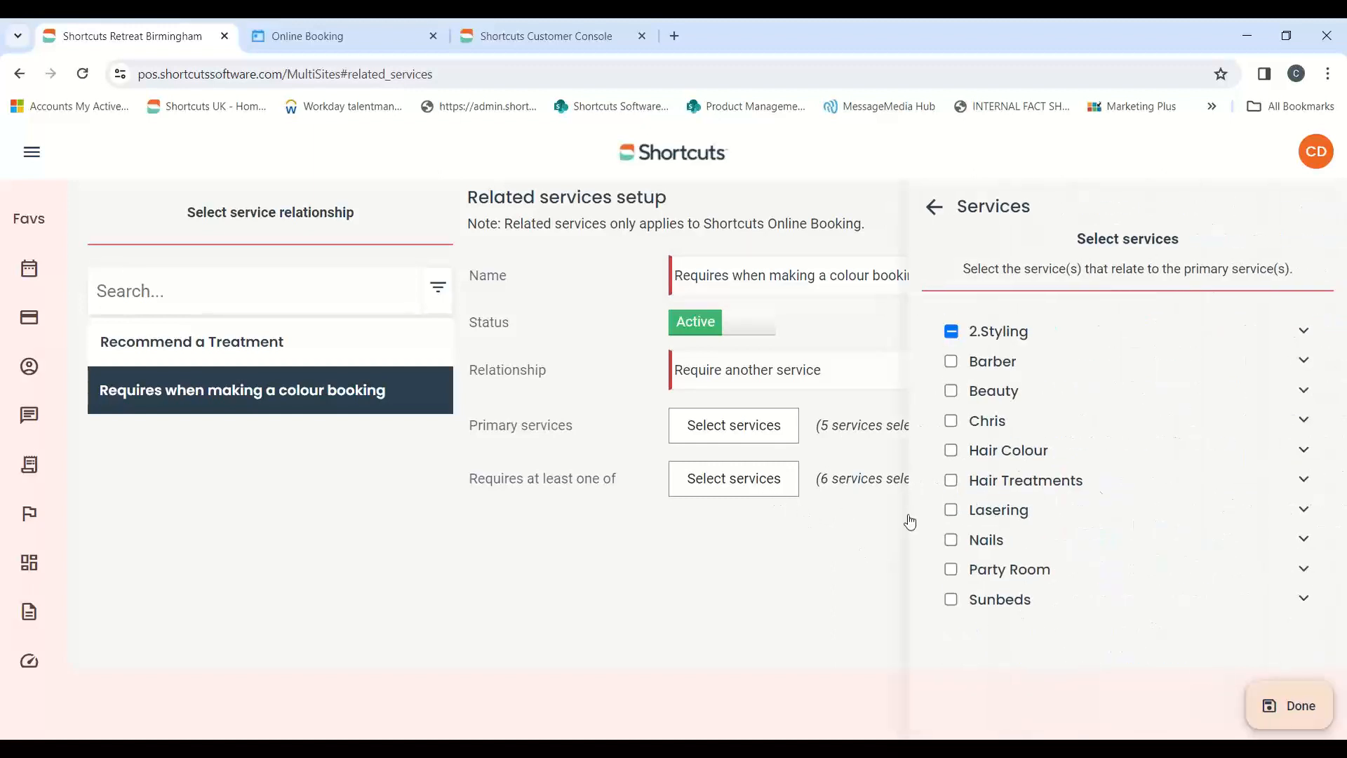
left_click(1304, 330)
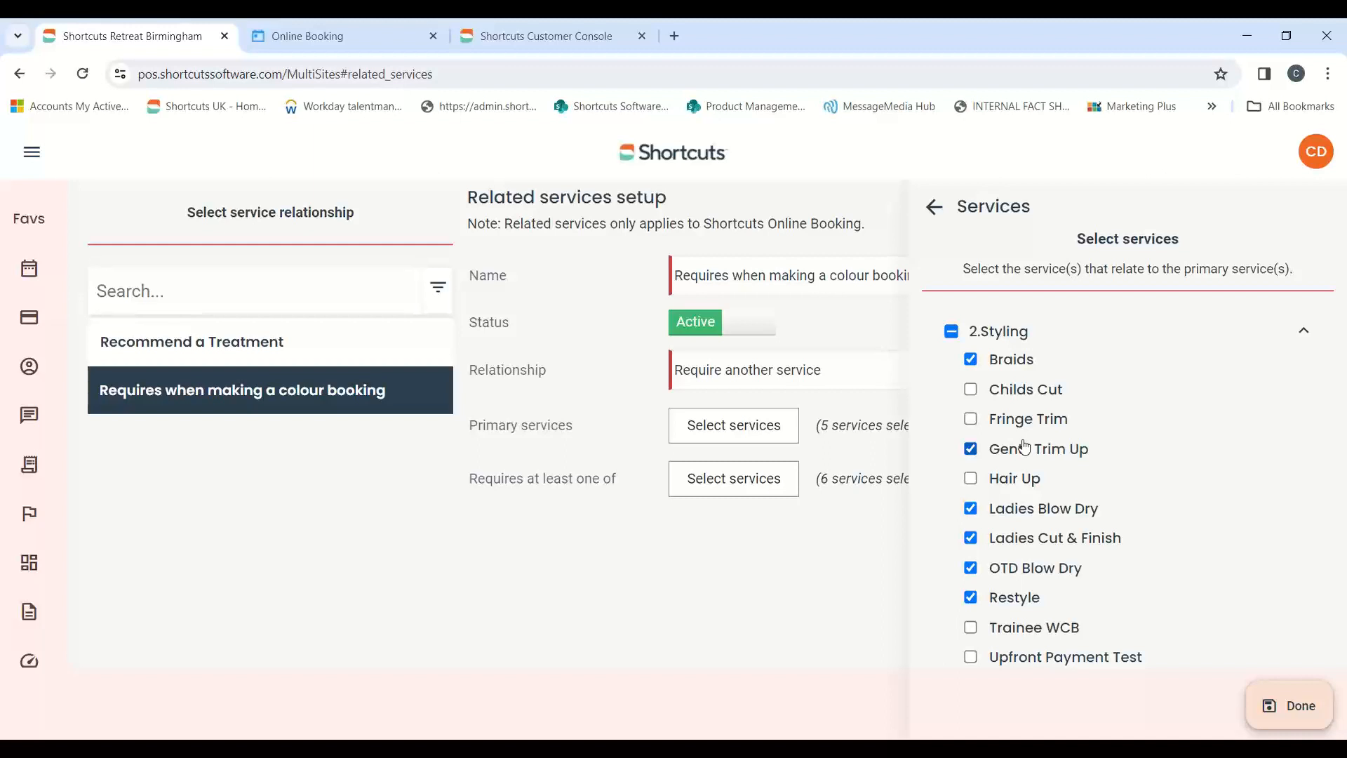
left_click(1269, 704)
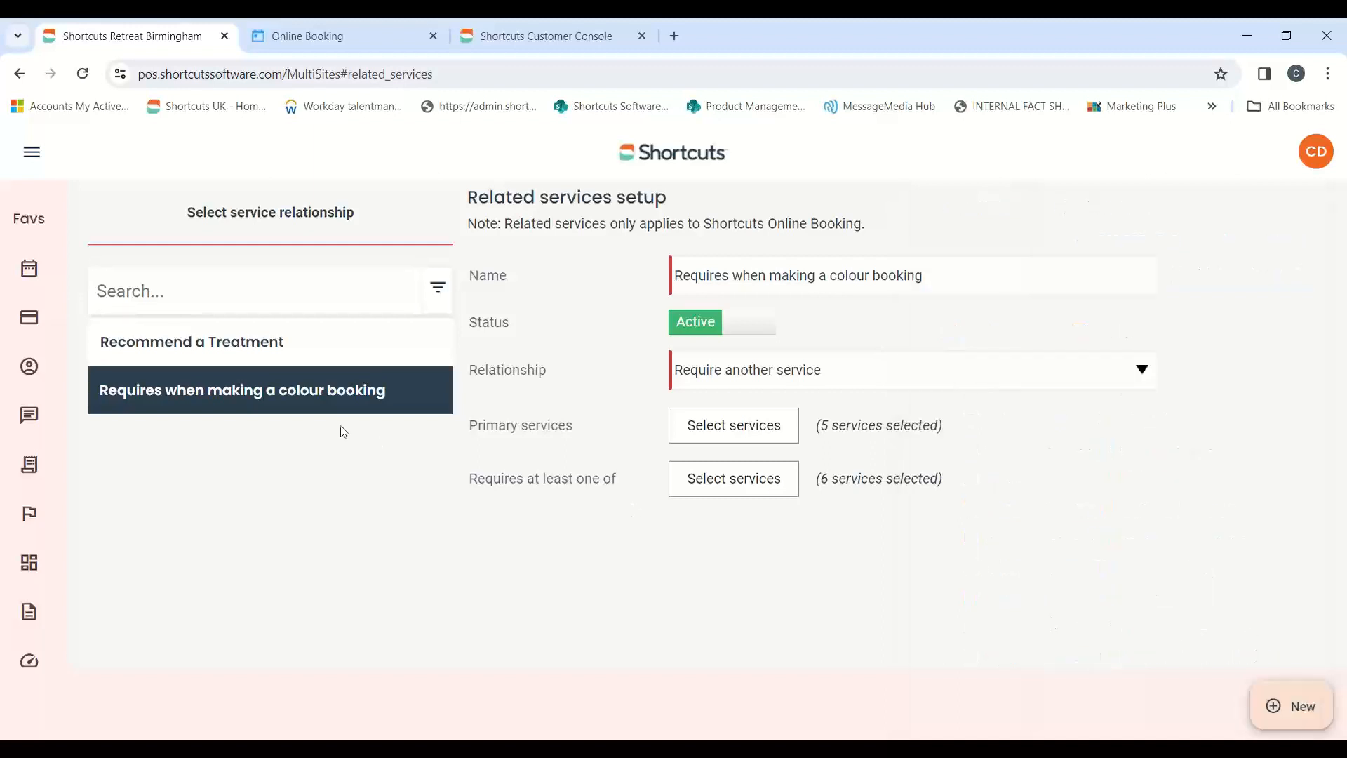
Open the "Recommend a Treatment" rule and check which 2.Styling primary services are selected
left_click(270, 358)
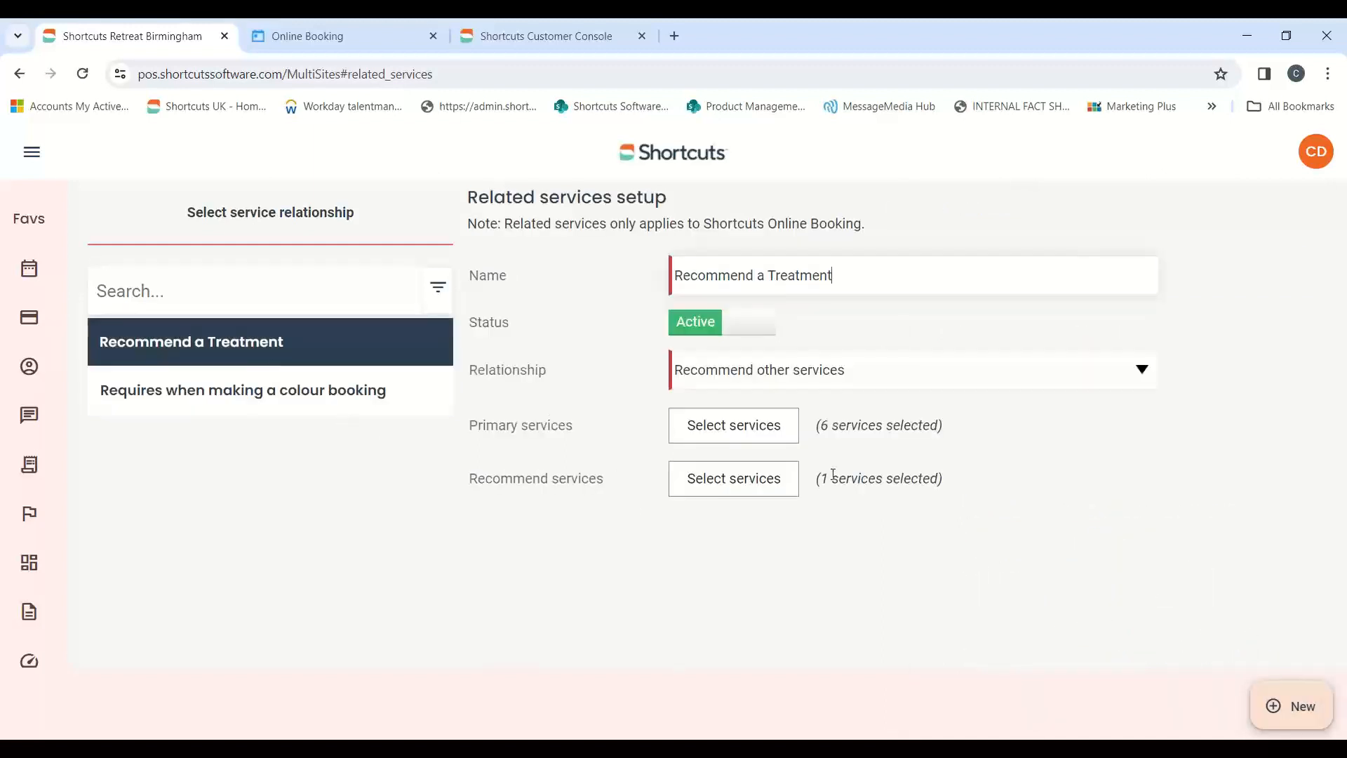
left_click(764, 422)
left_click(1300, 350)
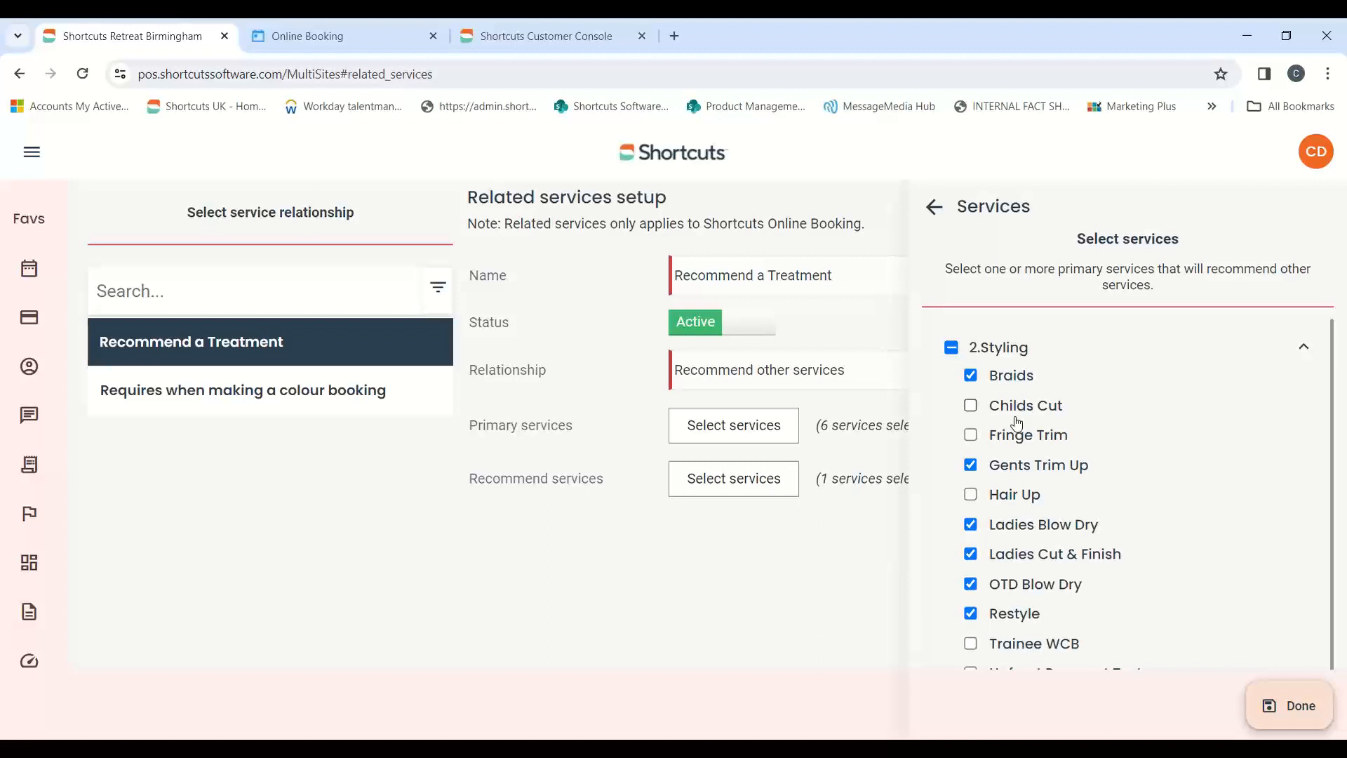
left_click(1290, 706)
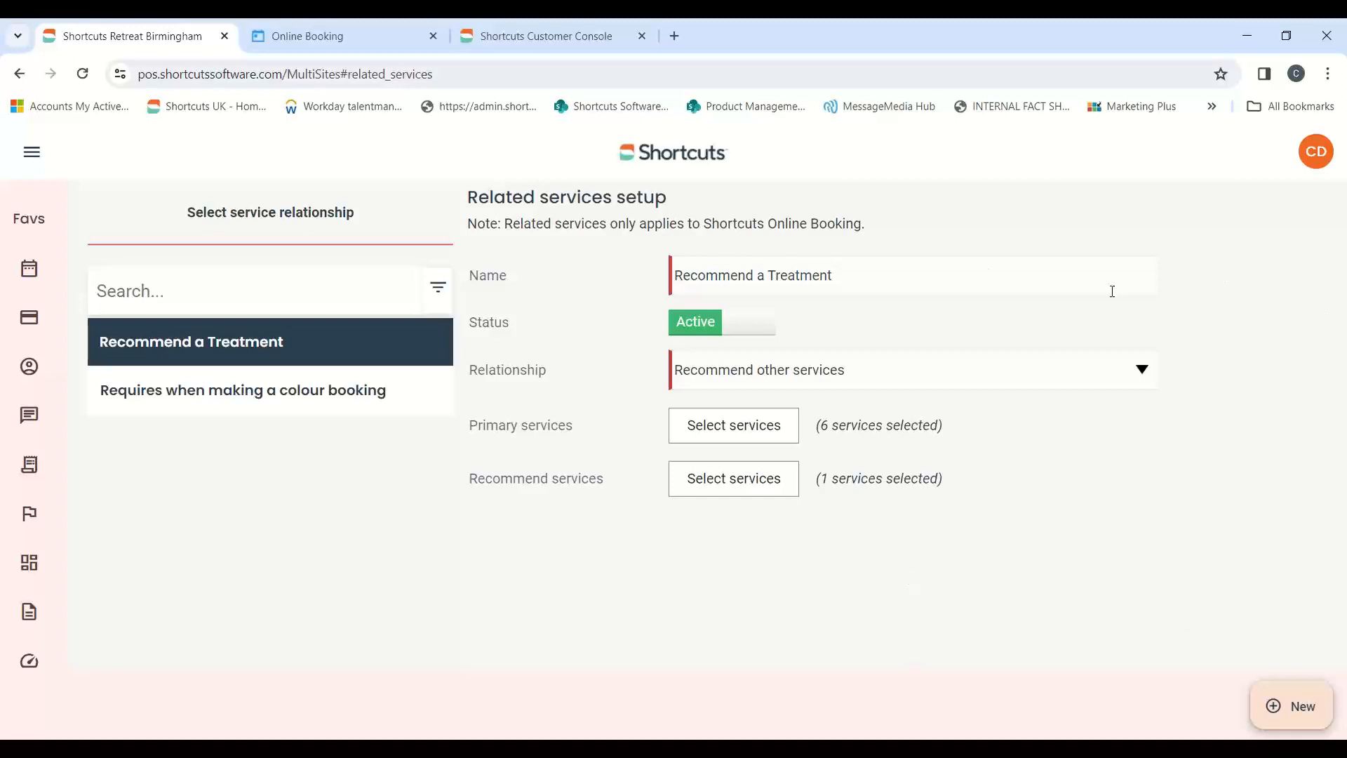
Switch to the Online Booking site, reload it and start a booking at Shortcuts Retreat Birmingham, continuing to service selection
left_click(329, 37)
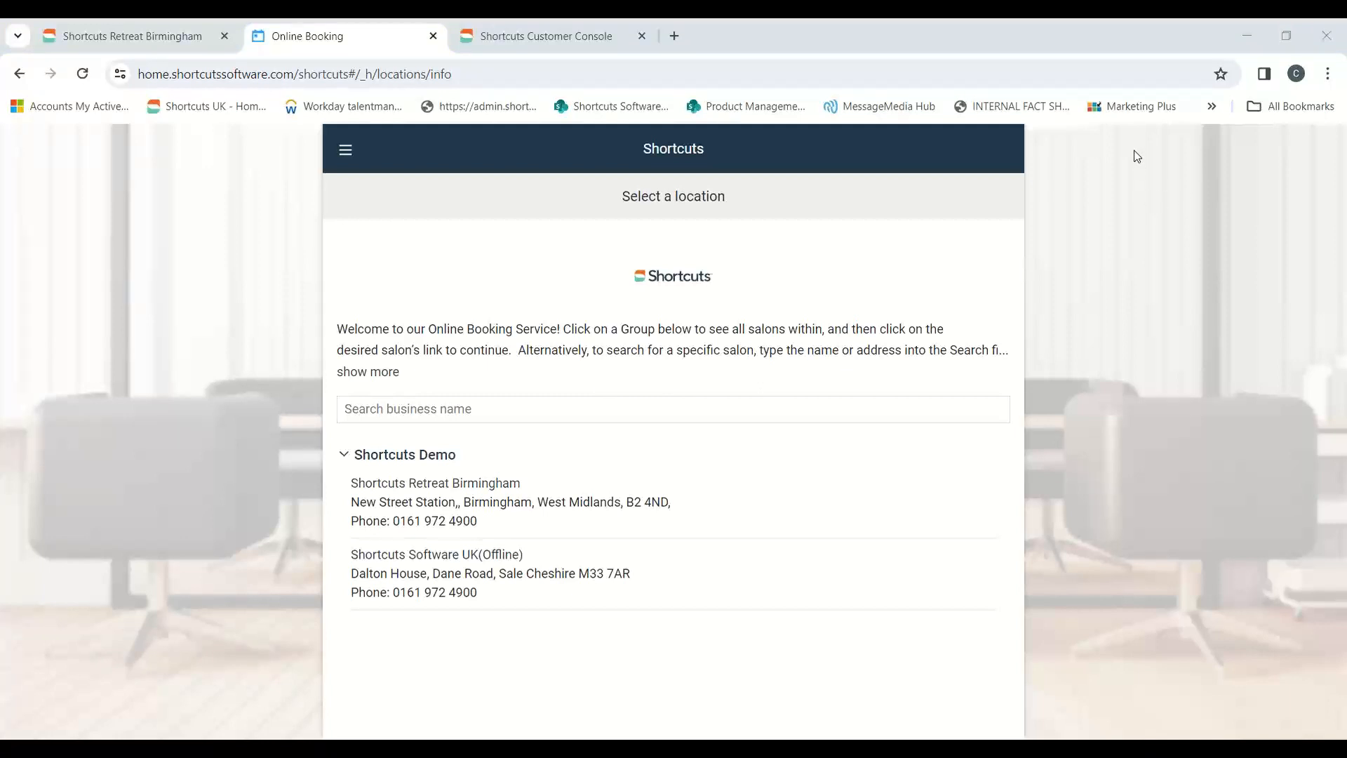
key("F5")
left_click(469, 484)
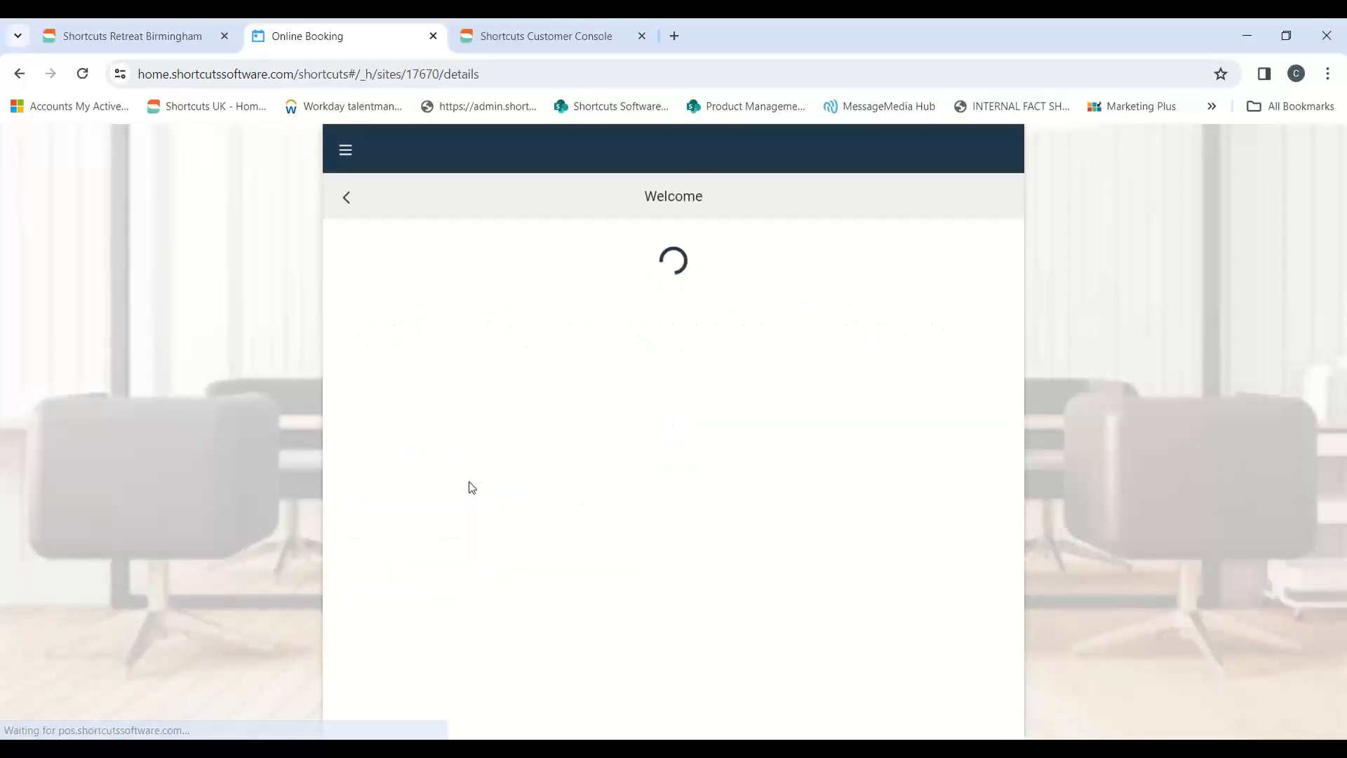
left_click(641, 711)
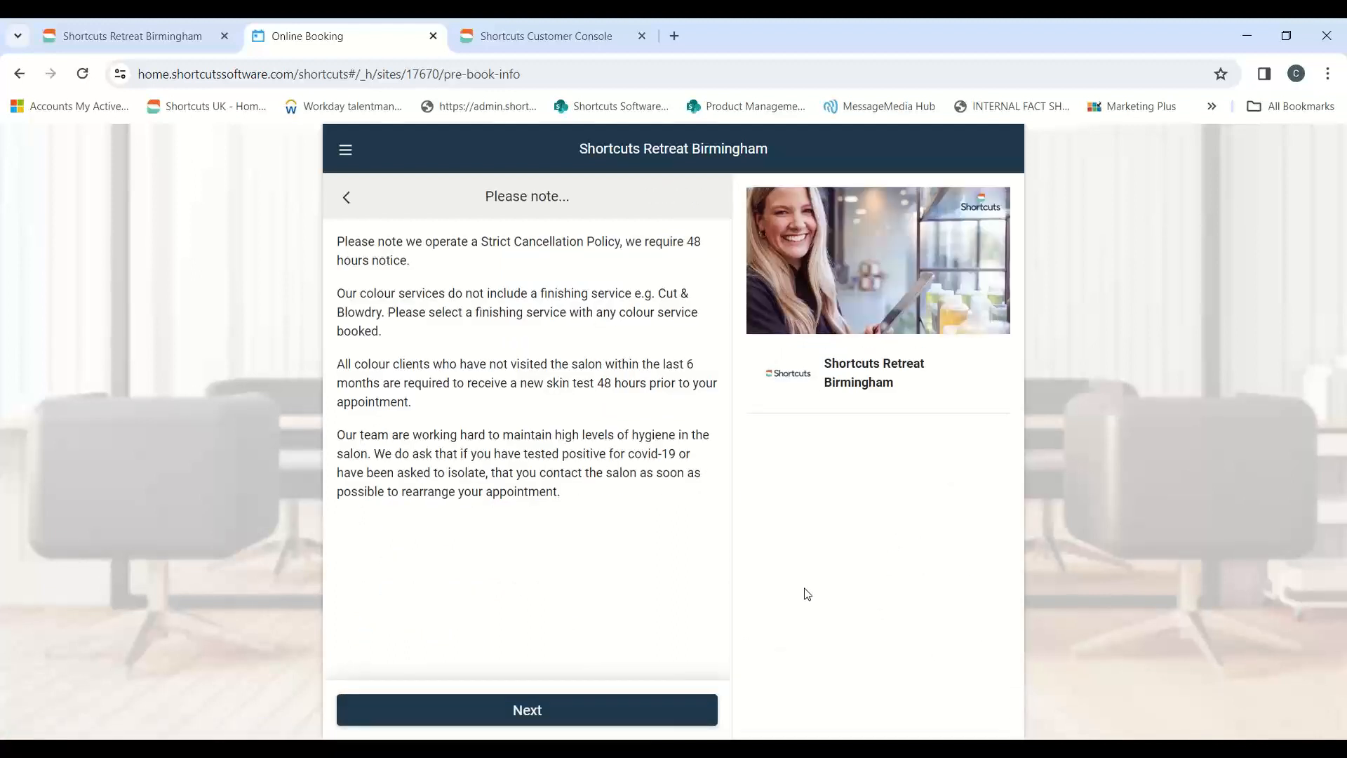
left_click(520, 711)
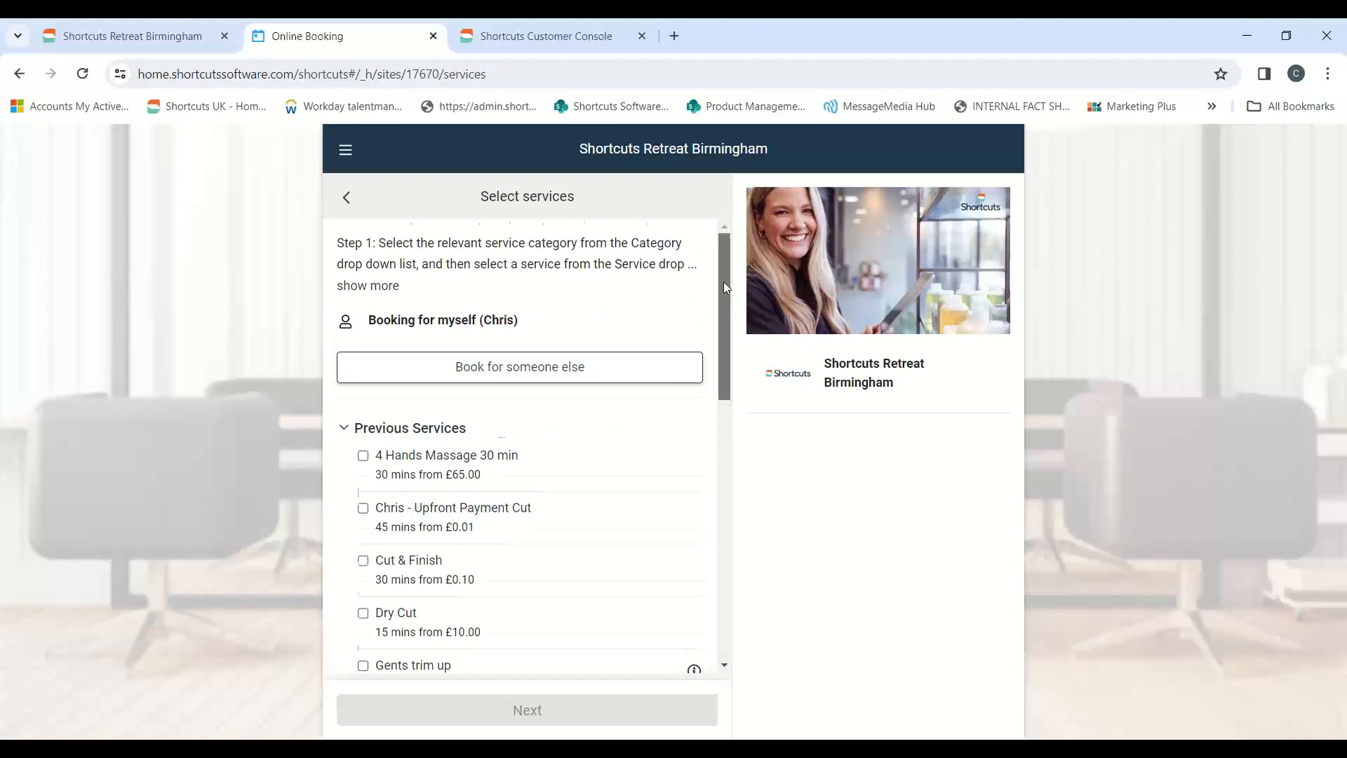
Expand the Hair Colour category, read the description of Highlights Full Head and close it
left_click_drag(725, 287, 730, 509)
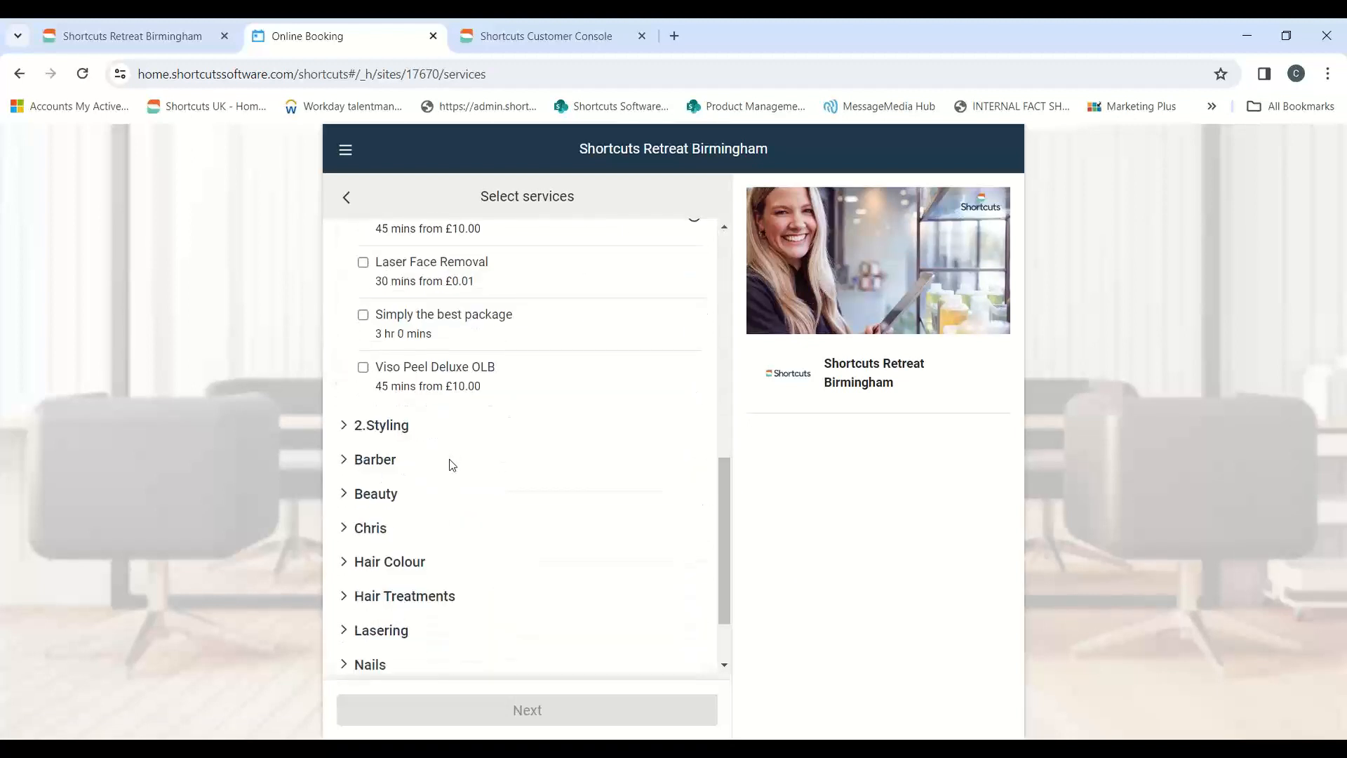
left_click(353, 569)
left_click_drag(730, 484, 727, 516)
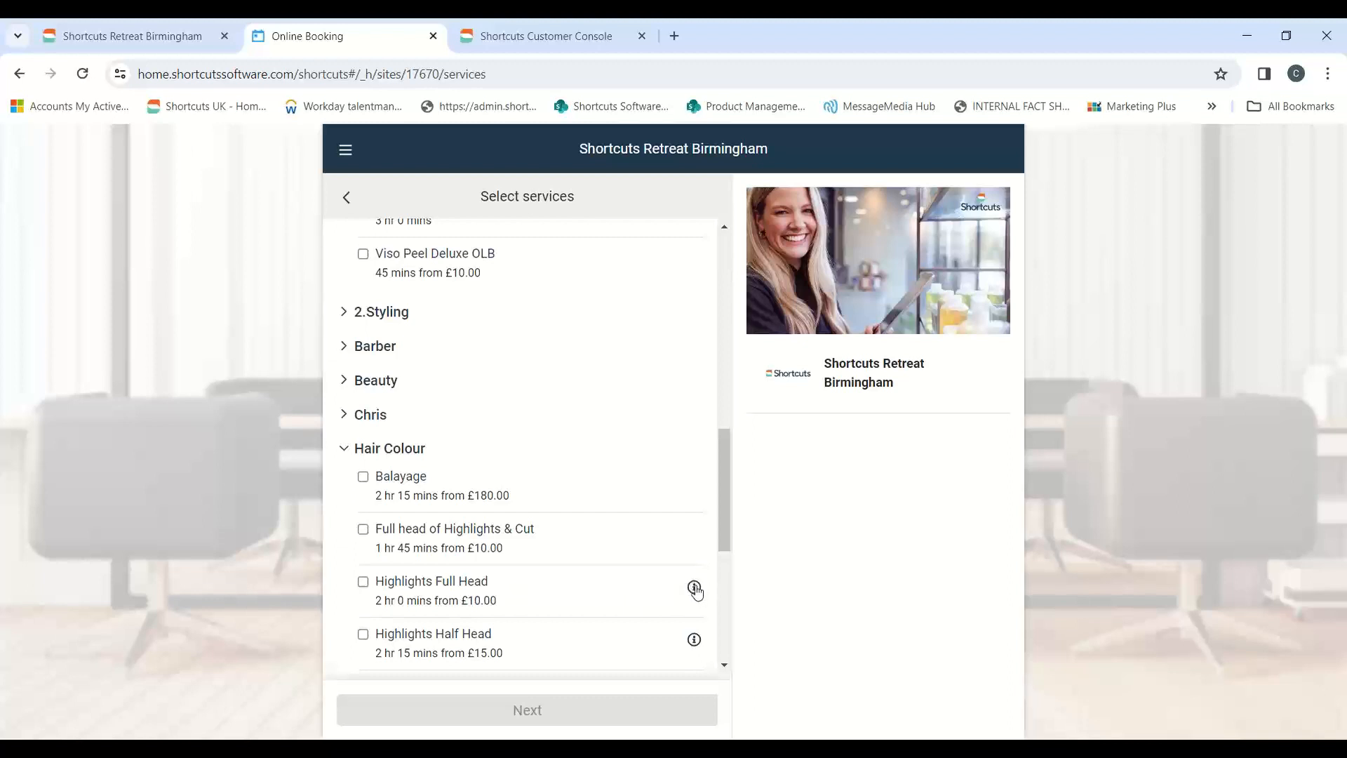
left_click(694, 588)
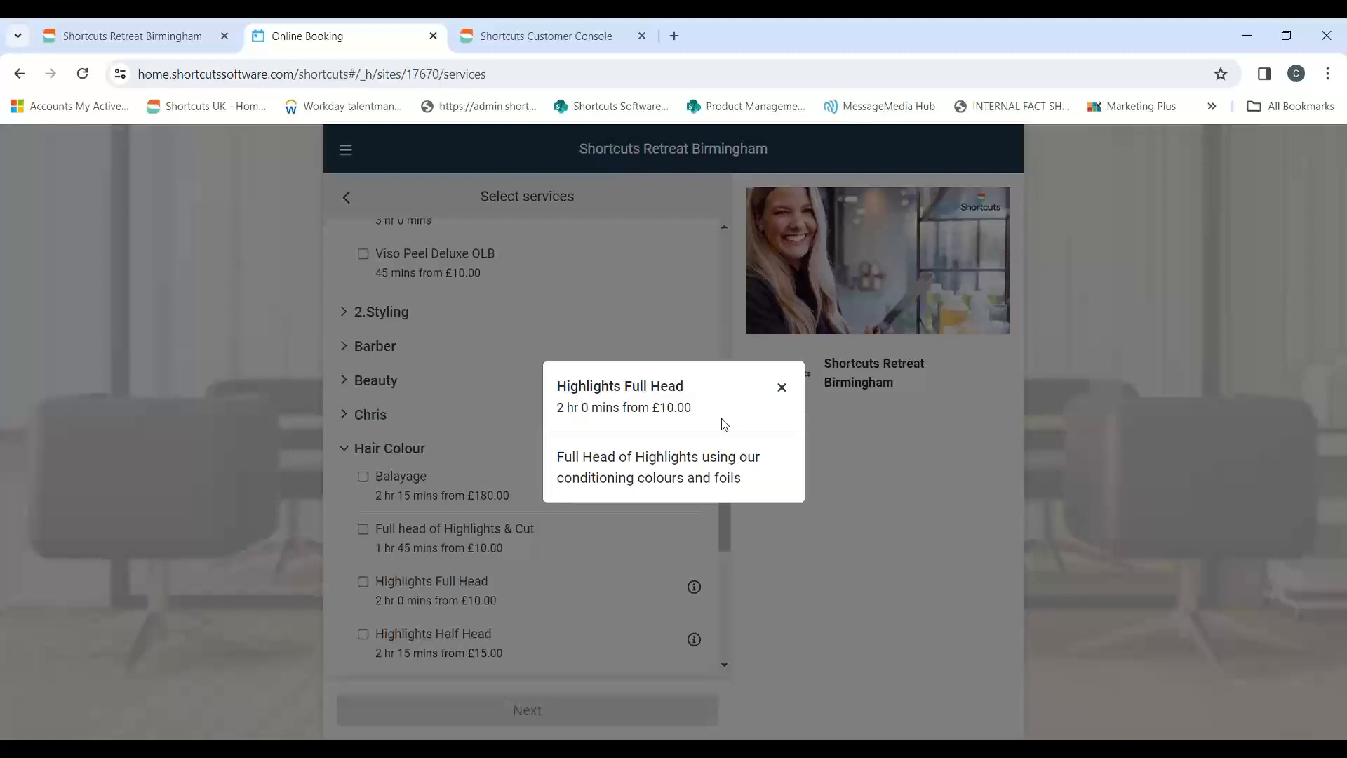
left_click(782, 388)
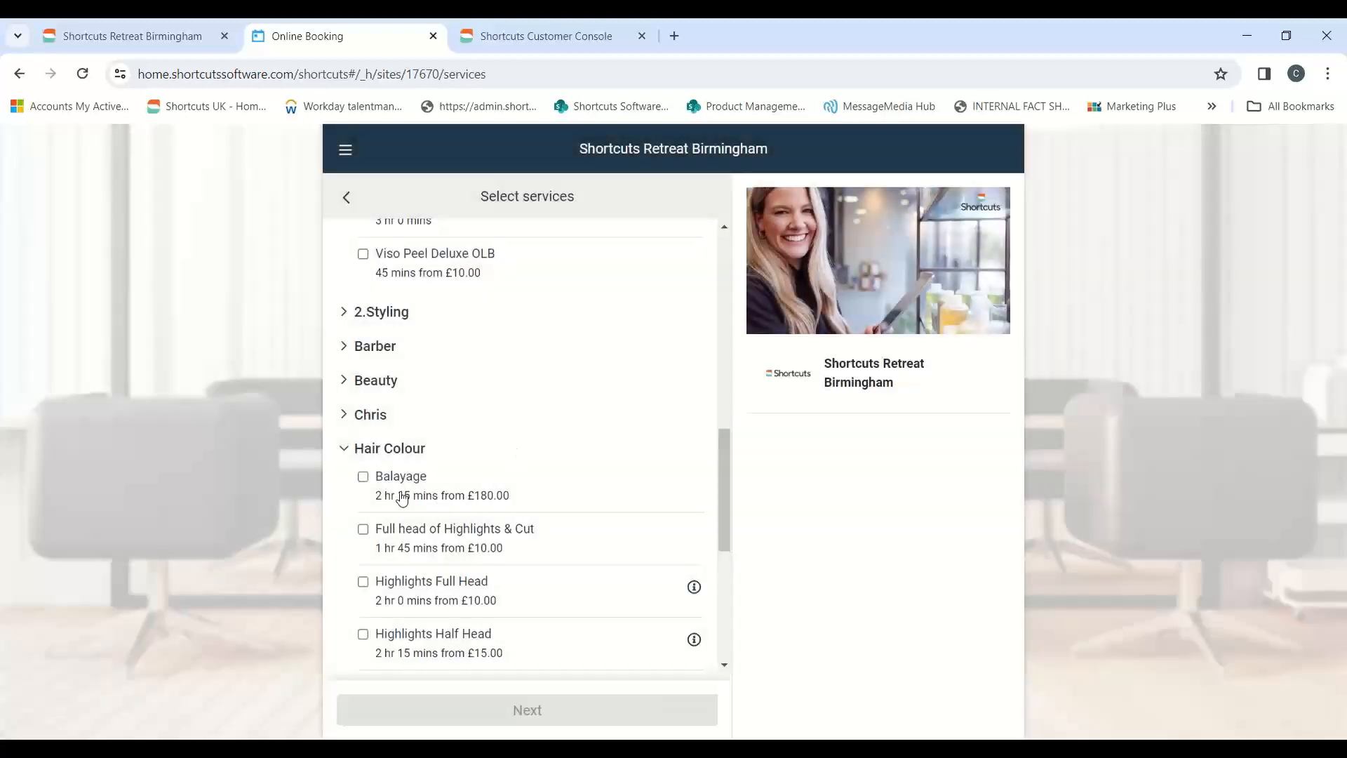
Select Balayage with Braids as its required additional service, and check which booked service requires Braids
left_click(362, 478)
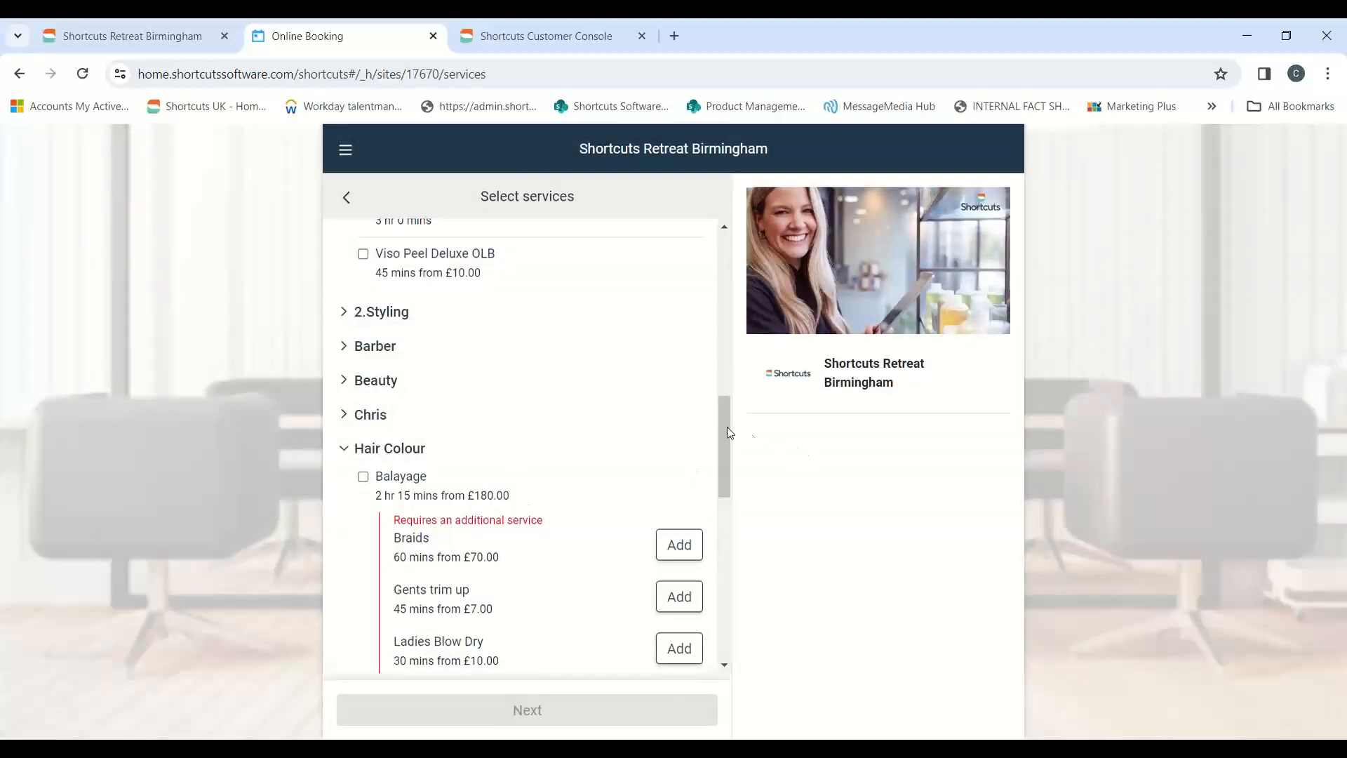
scroll(722, 424, "down", 3)
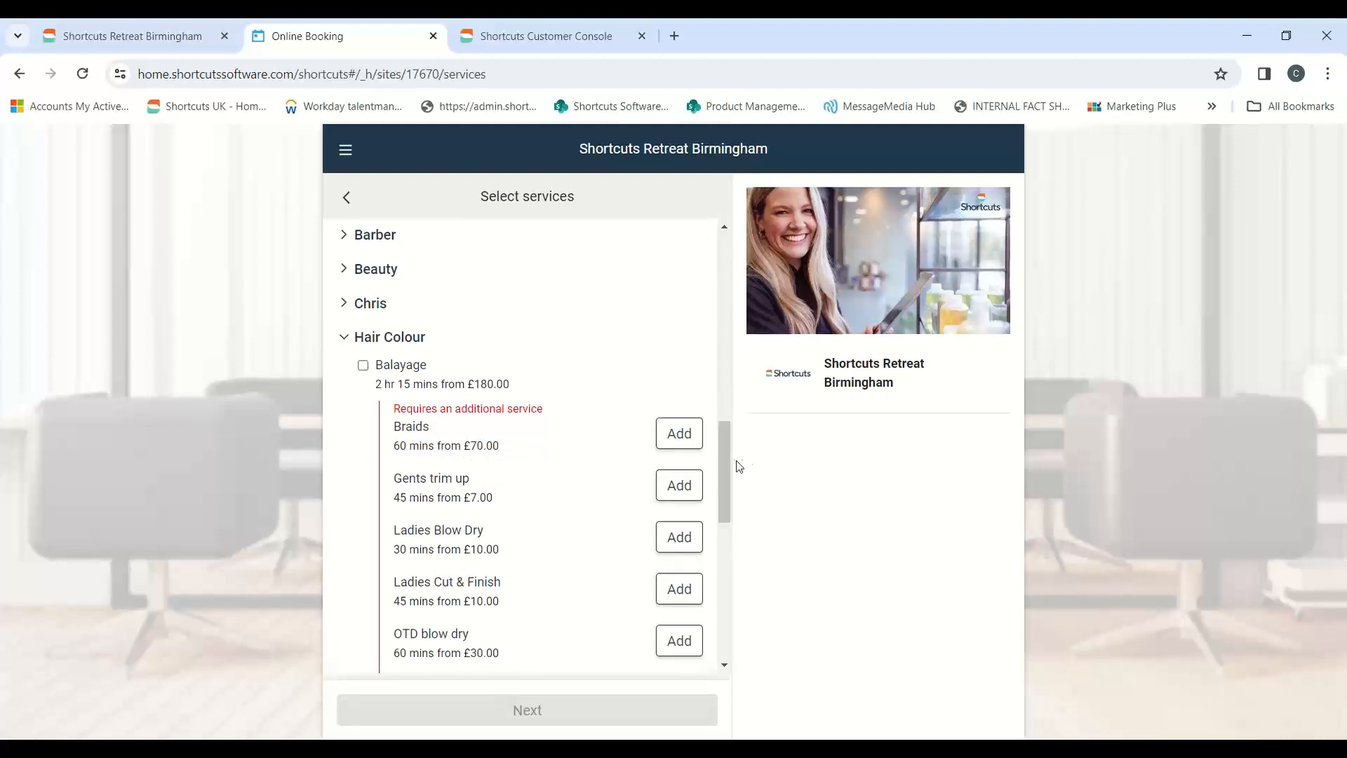
left_click(681, 435)
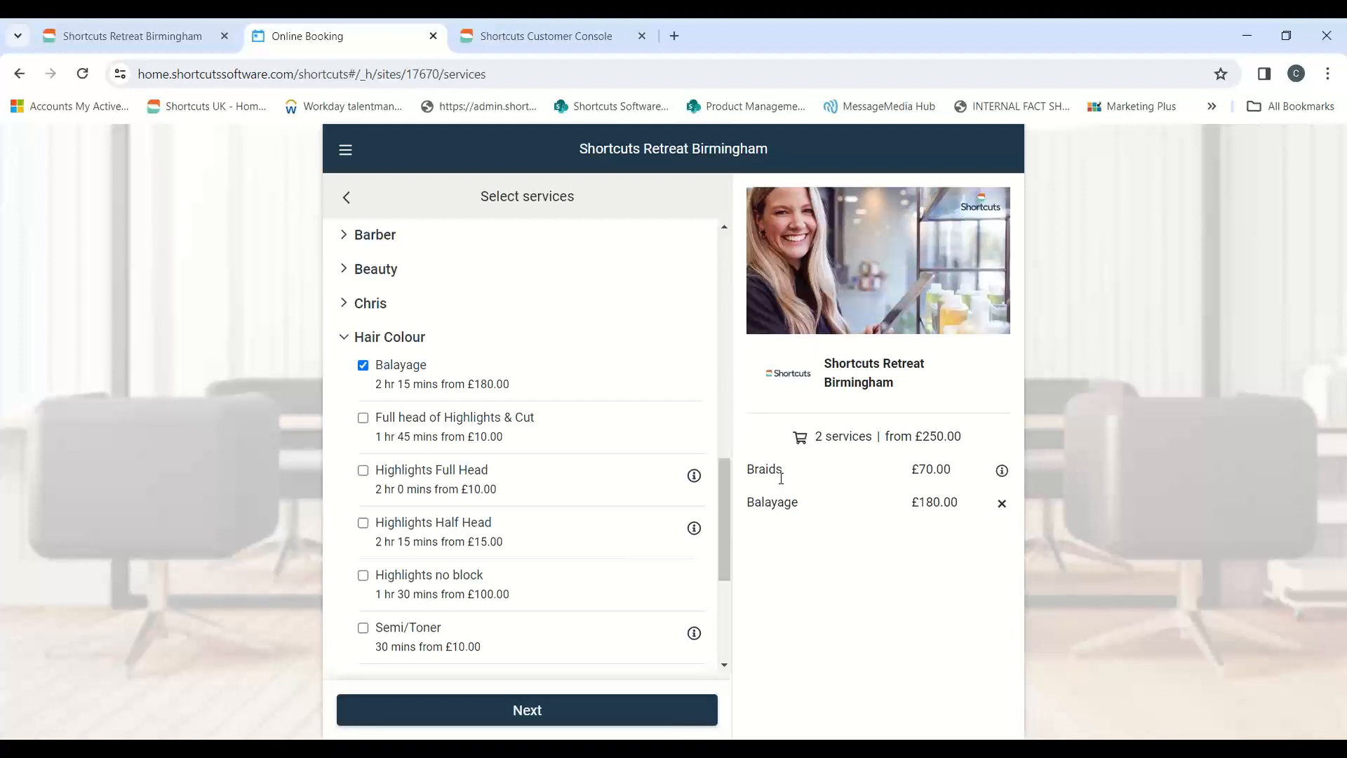
left_click(1002, 471)
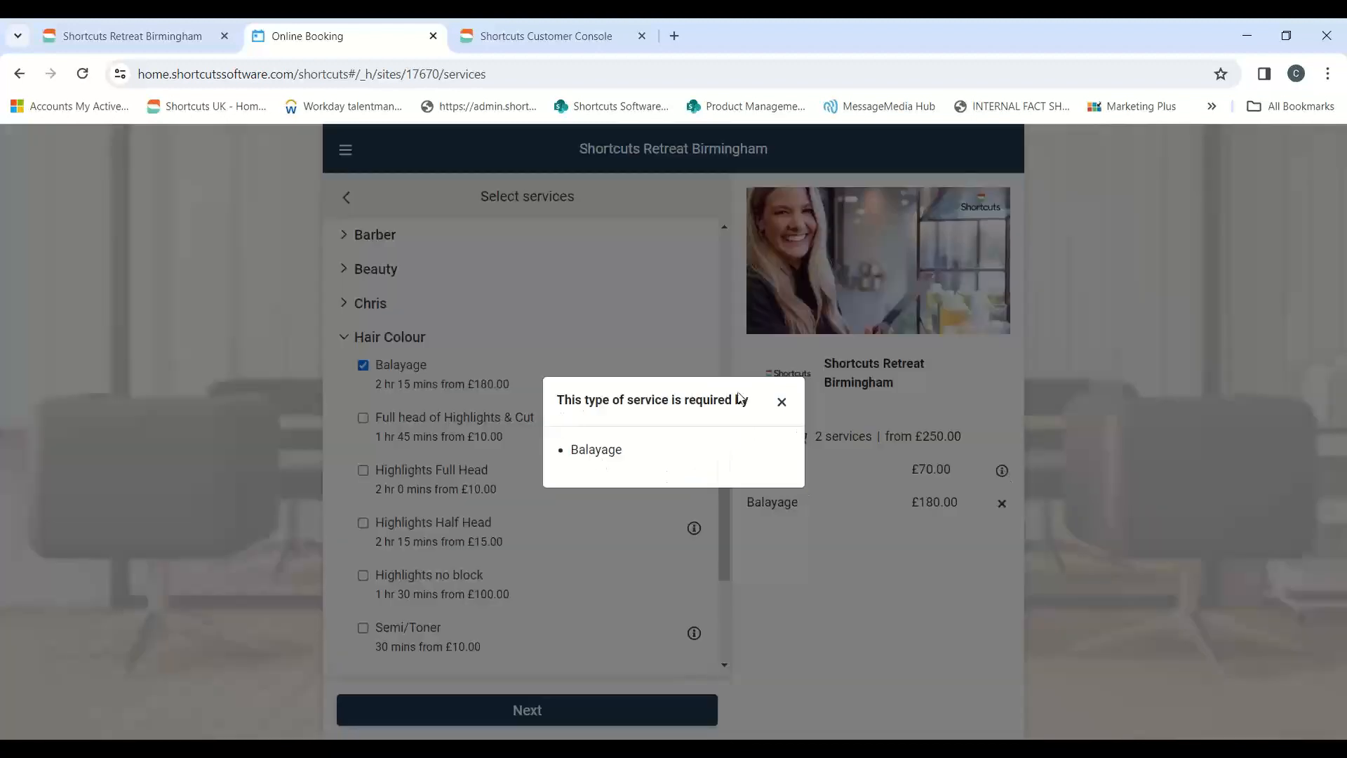
left_click(780, 404)
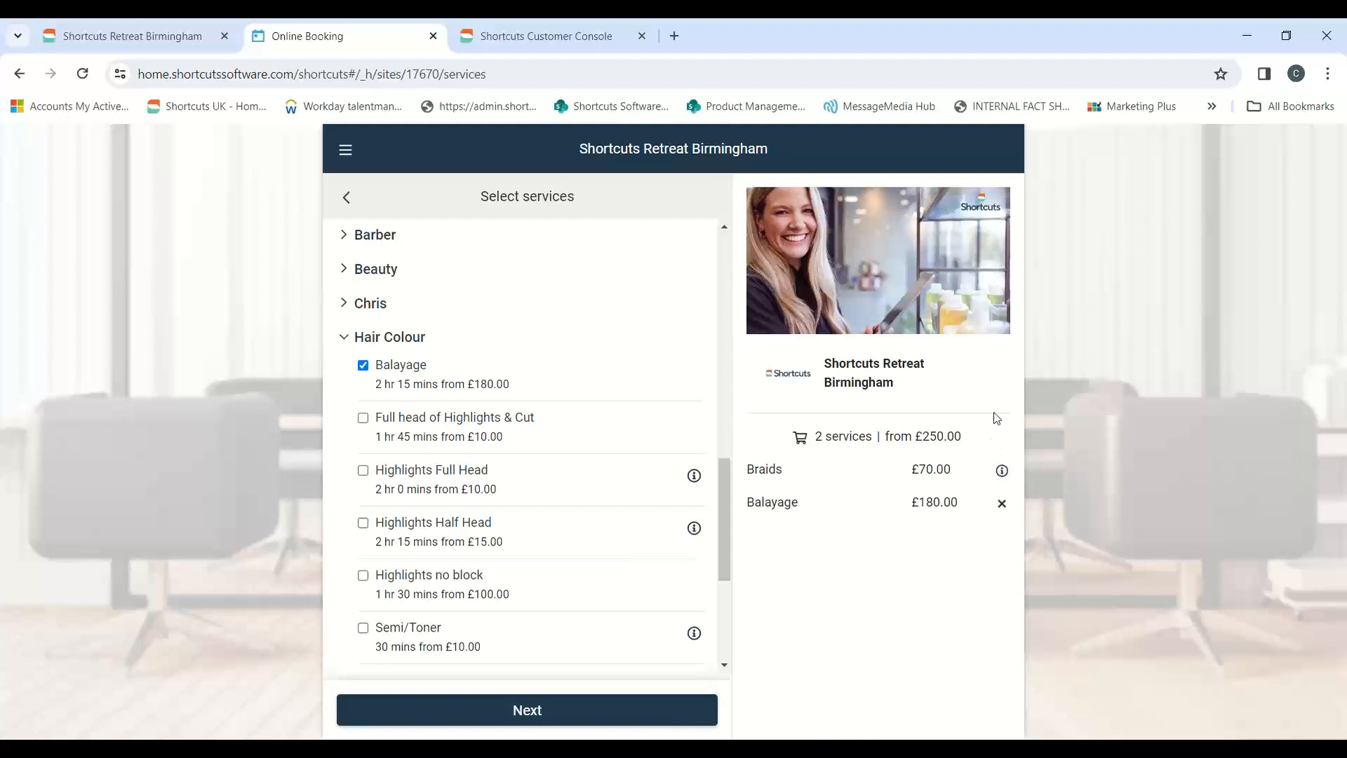
Add the recommended Olaplex Hair Treatment, keep Any Person for all services and select 14 February 2024 as the date
left_click(481, 712)
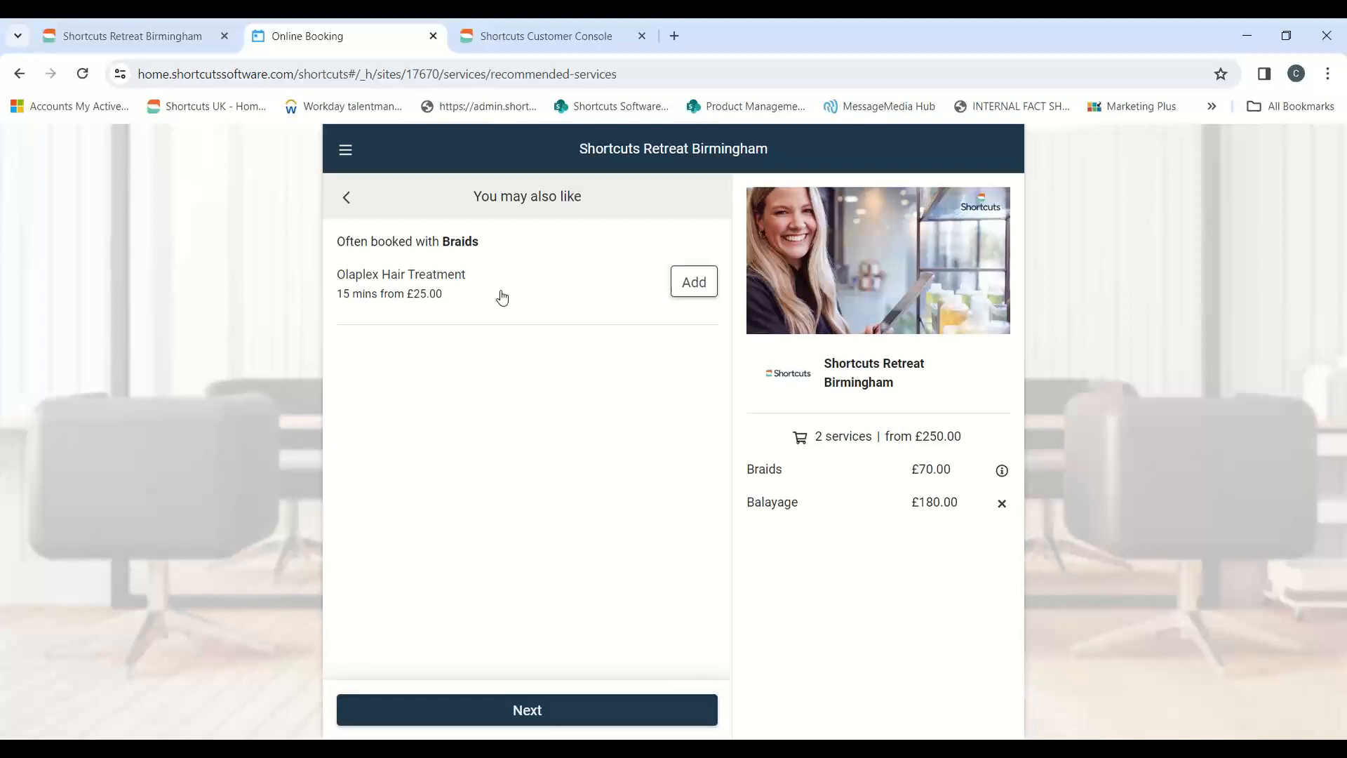
left_click(683, 298)
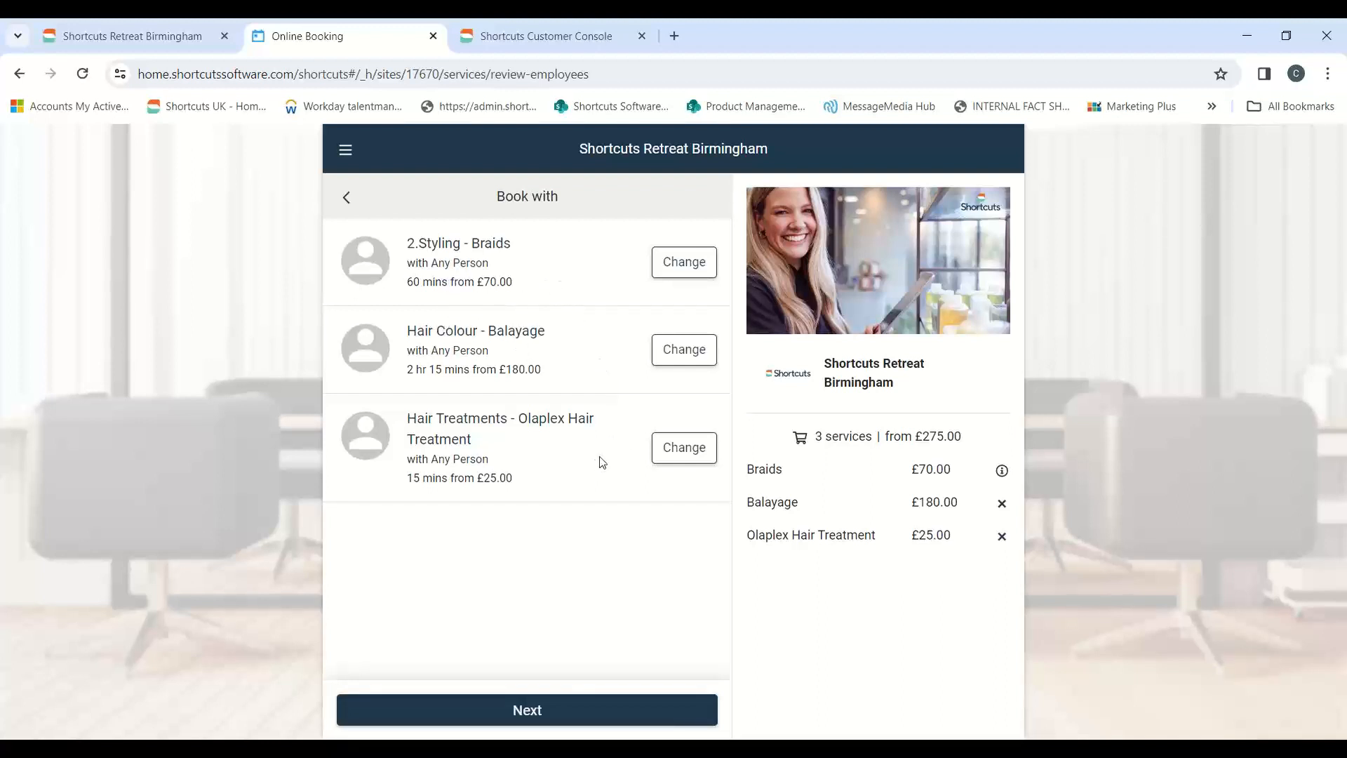
left_click(559, 716)
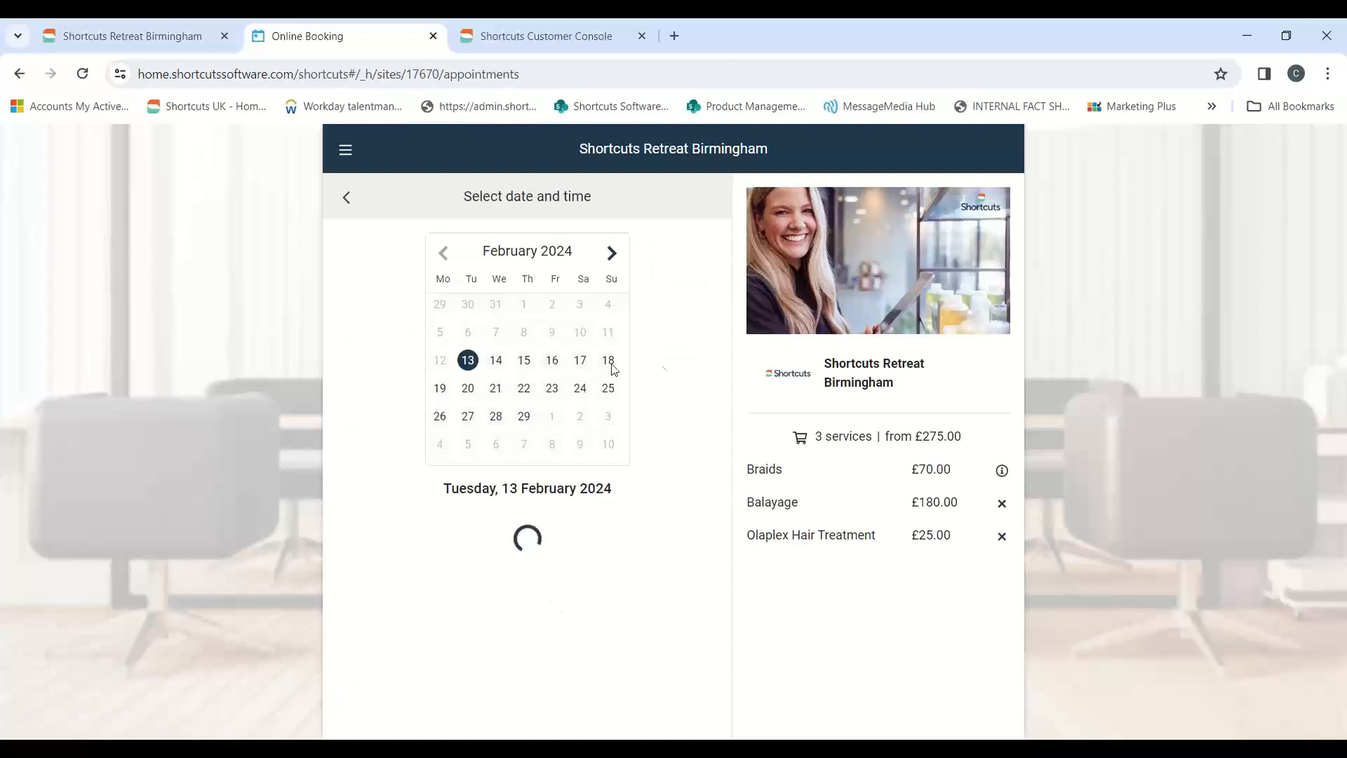
left_click(495, 362)
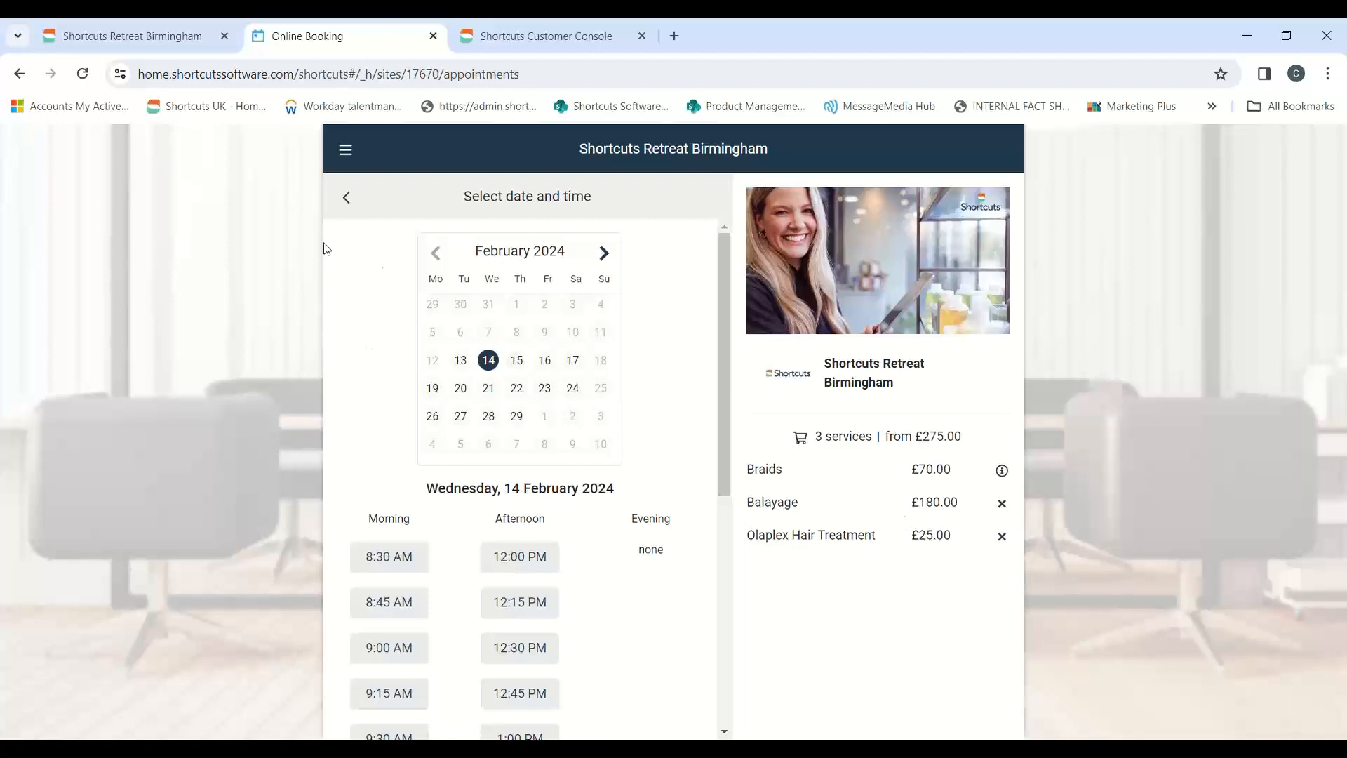
Switch to the Shortcuts Customer Console and examine the Please note text about colour and finishing services in Company Settings
left_click(534, 39)
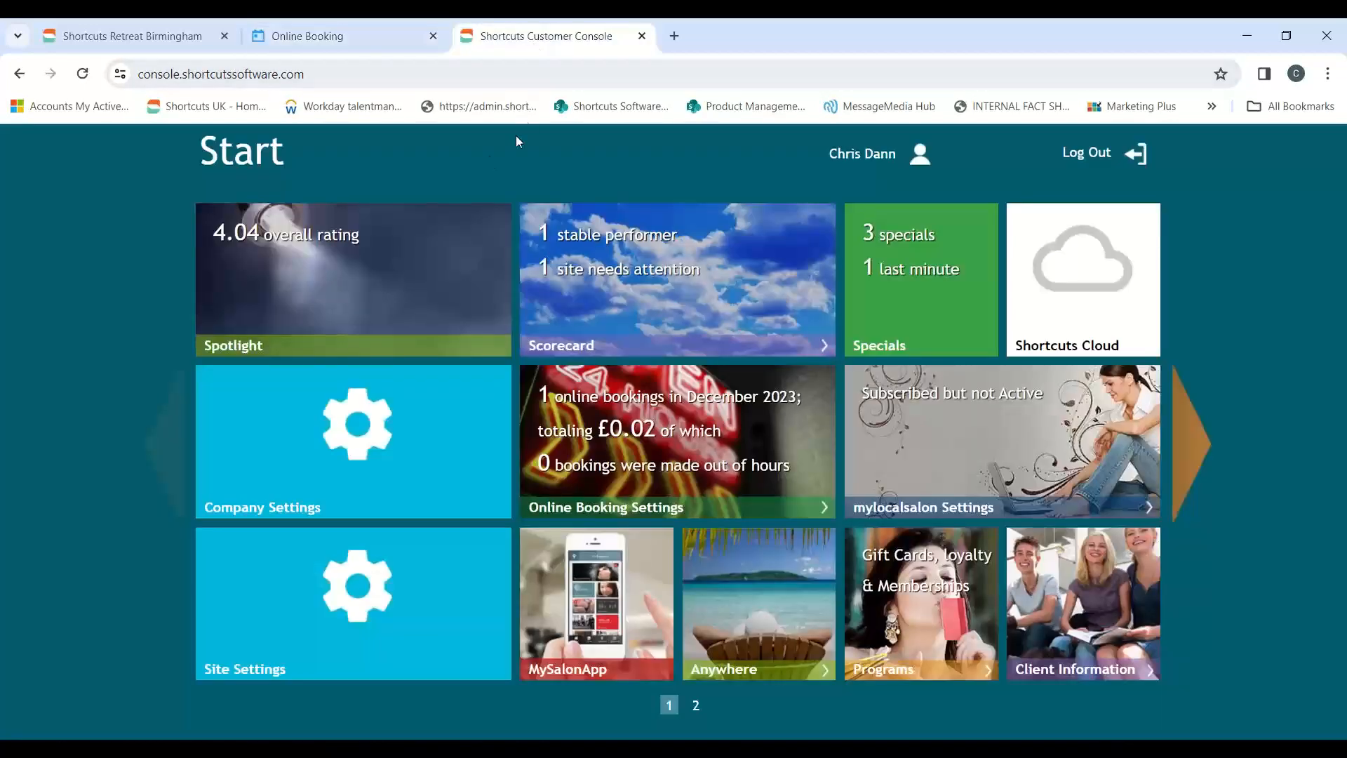
left_click_drag(309, 88, 143, 92)
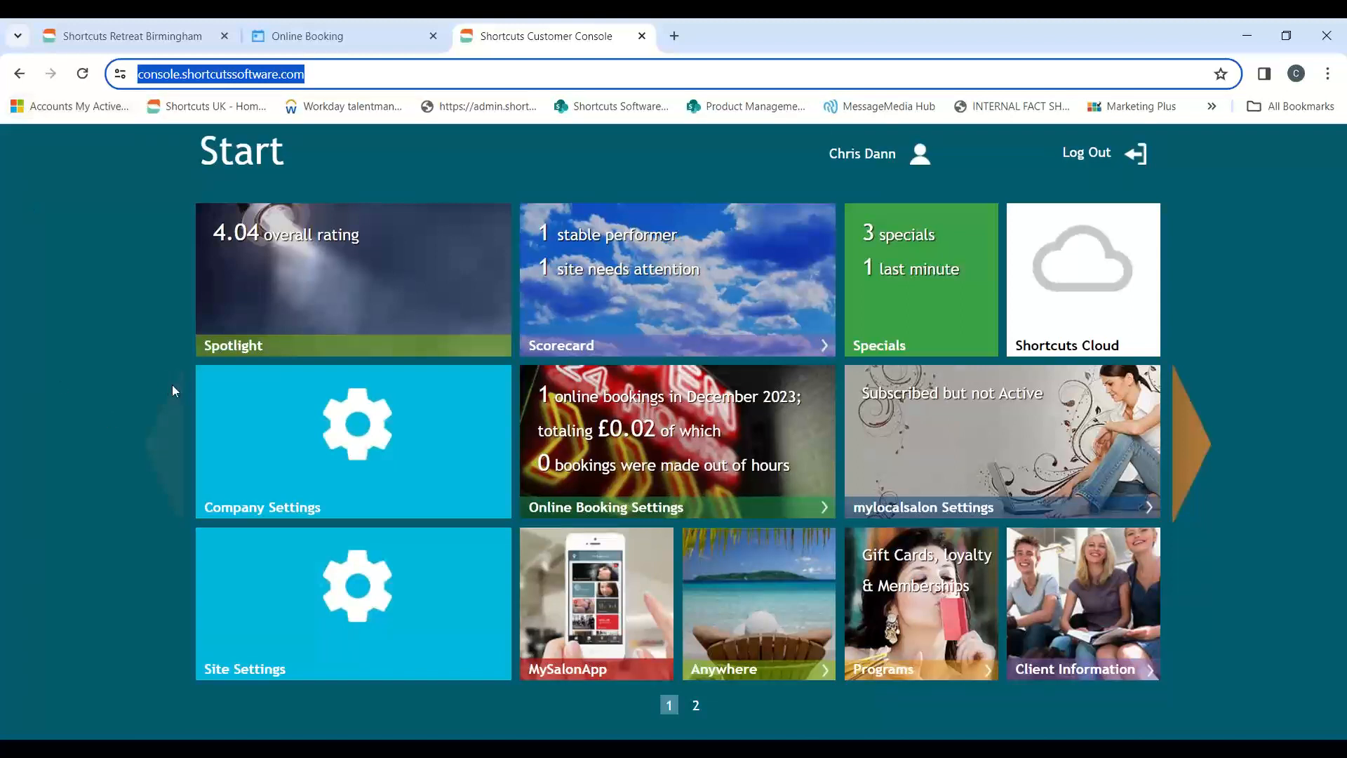
left_click(289, 425)
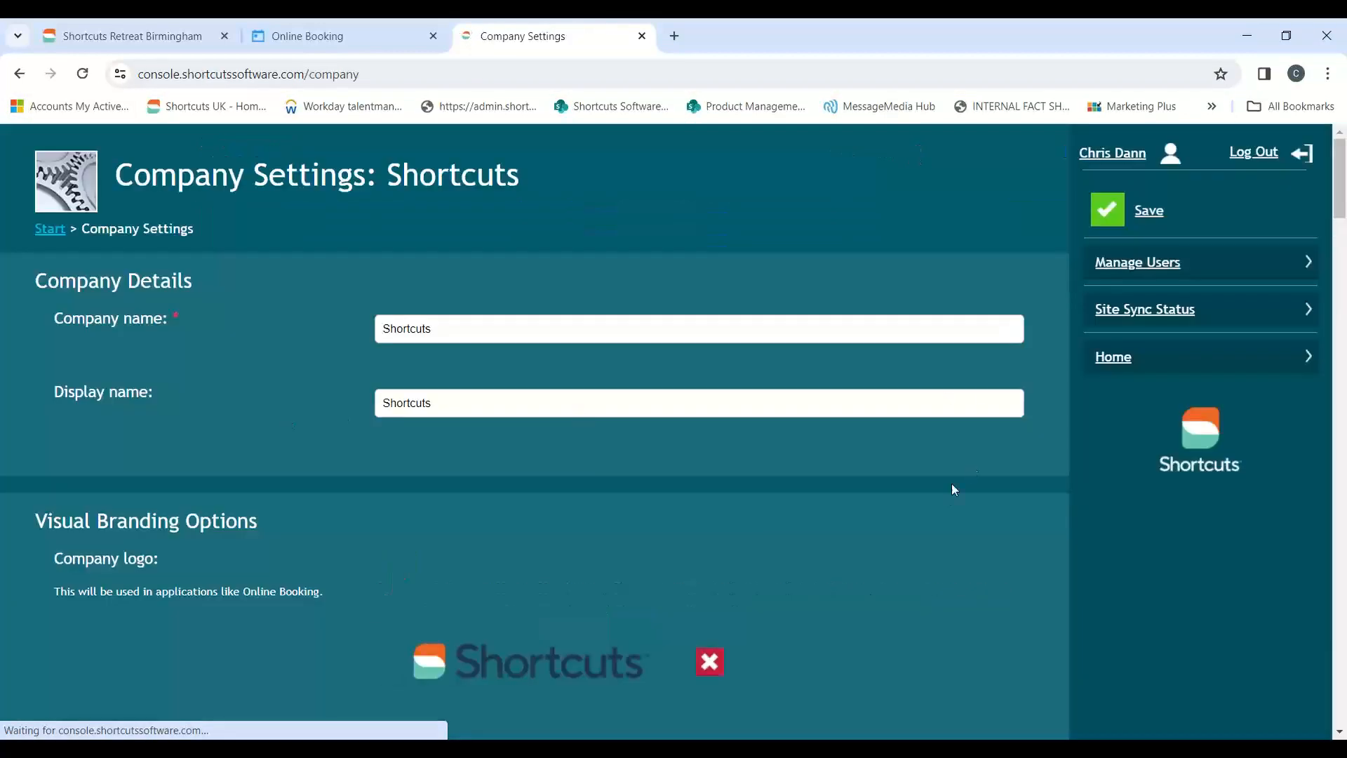
scroll(822, 535, "down", 15)
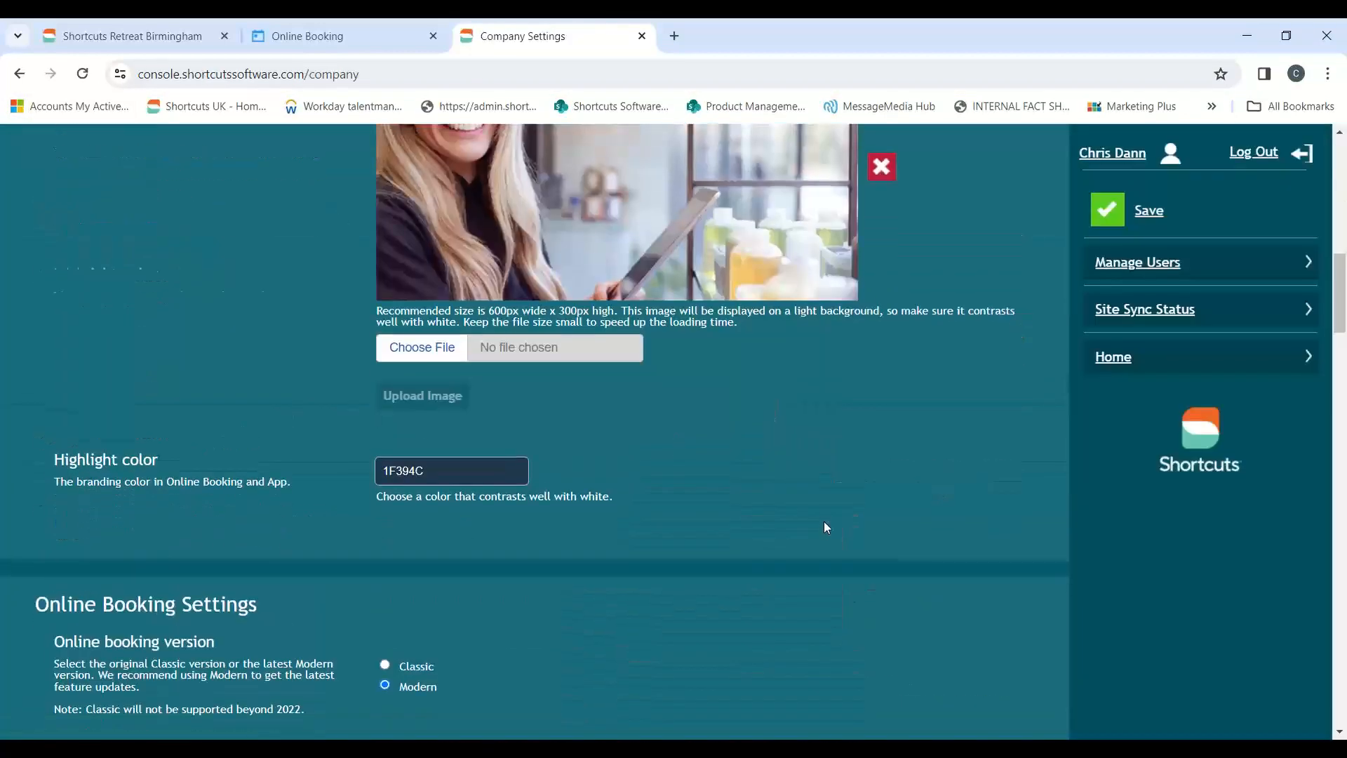
left_click_drag(1341, 353, 1341, 671)
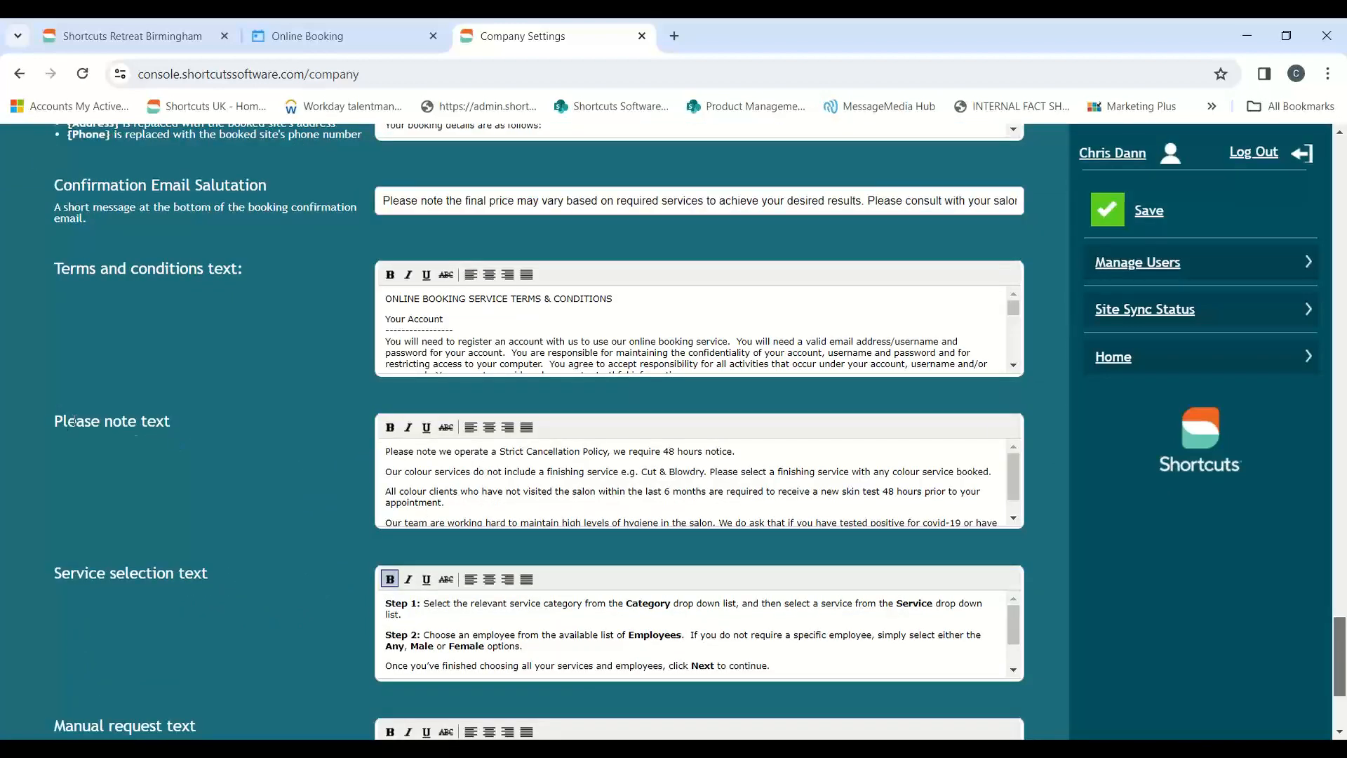
left_click_drag(51, 419, 137, 422)
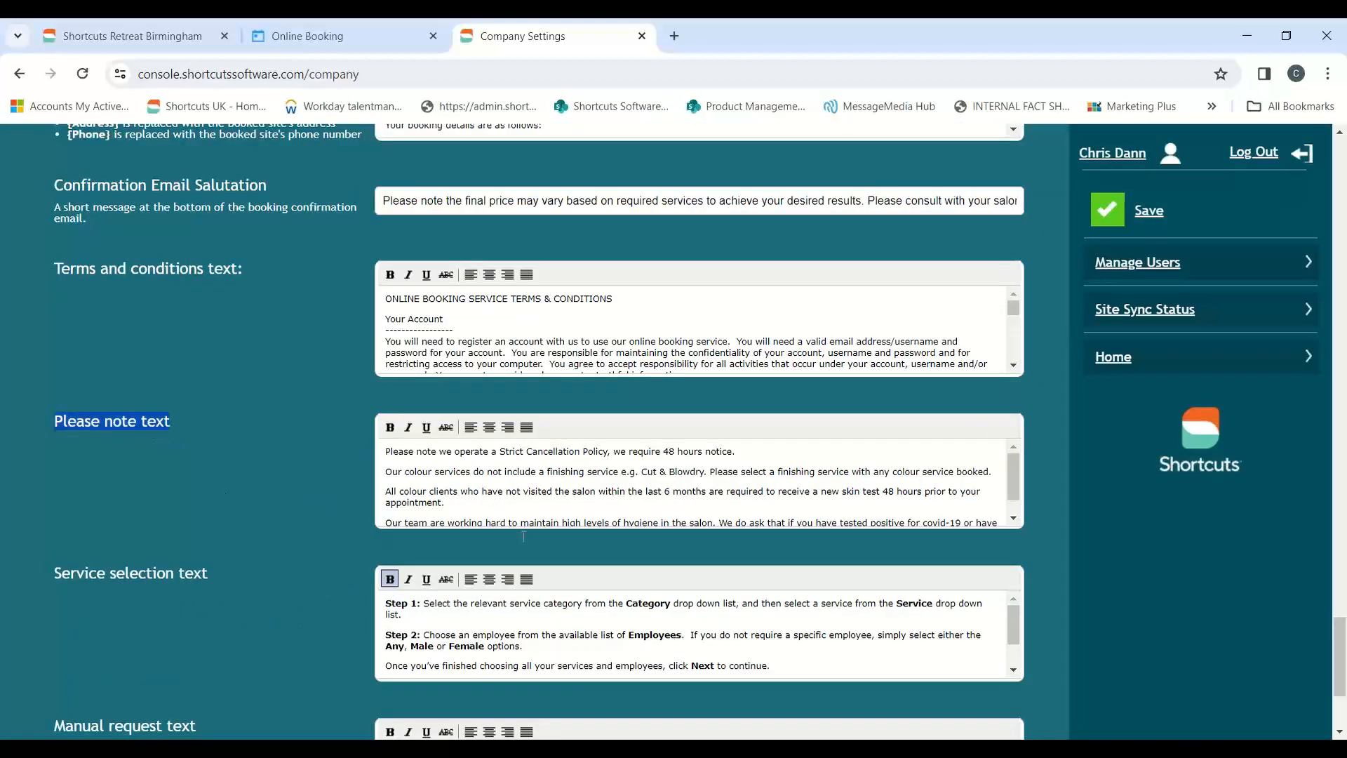
left_click_drag(385, 472, 597, 467)
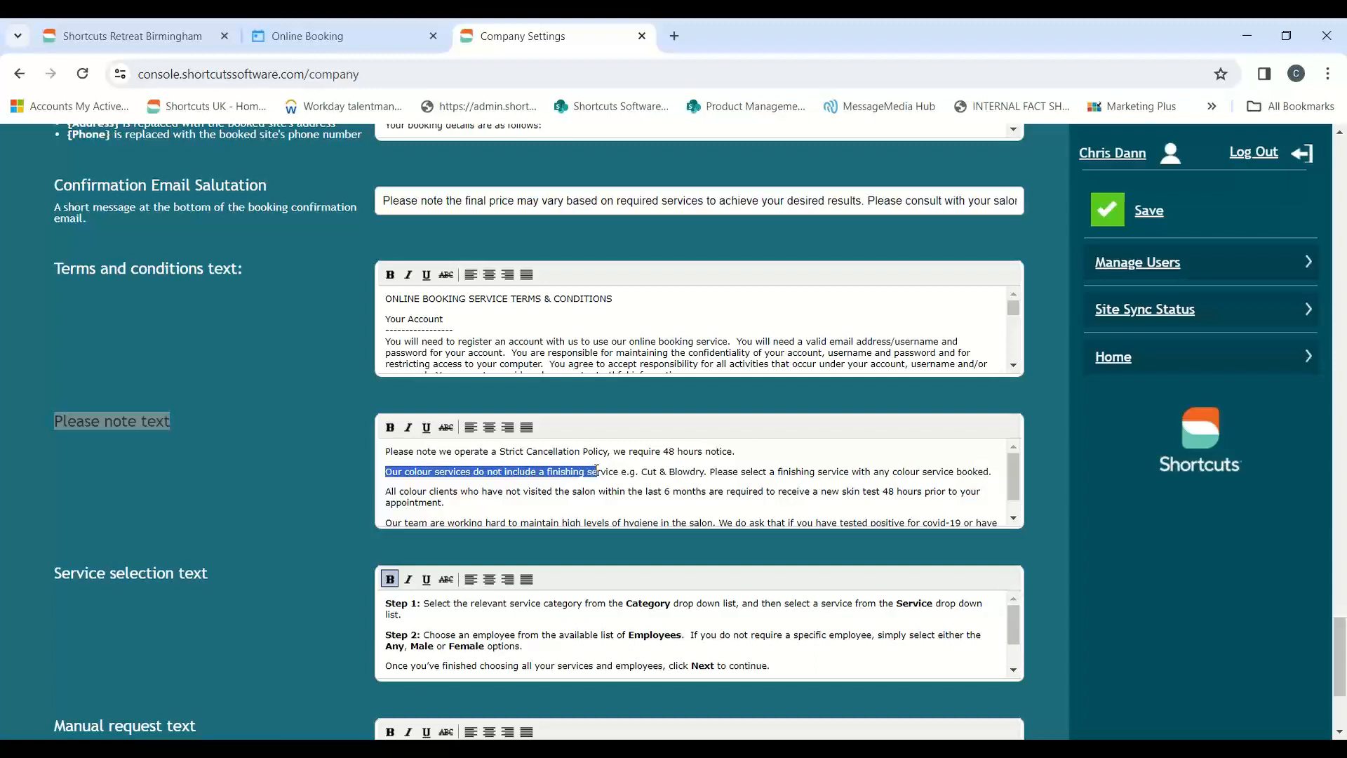
left_click(1339, 76)
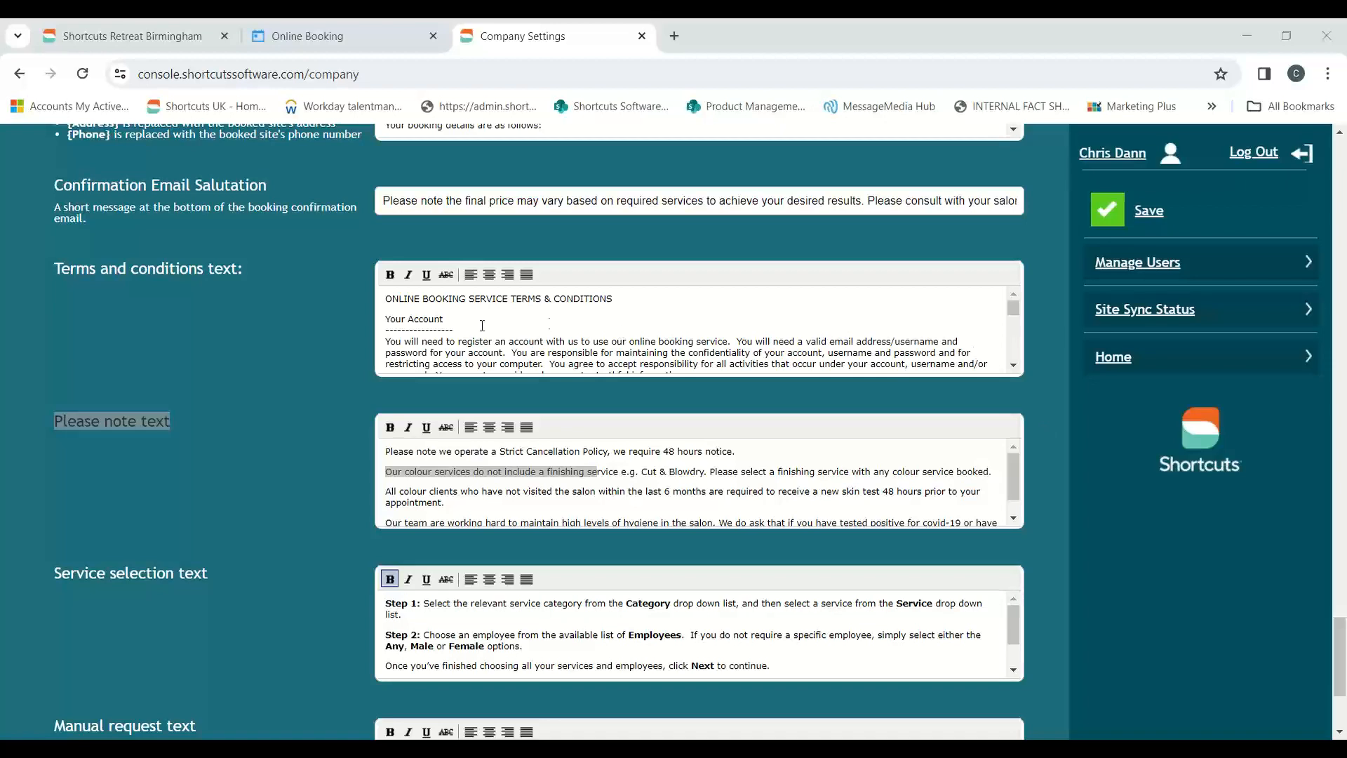
Return to the console's start page and open the Upfront Payment Settings from Online Booking Settings, going to the Related Services rule
scroll(336, 393, "up", 20)
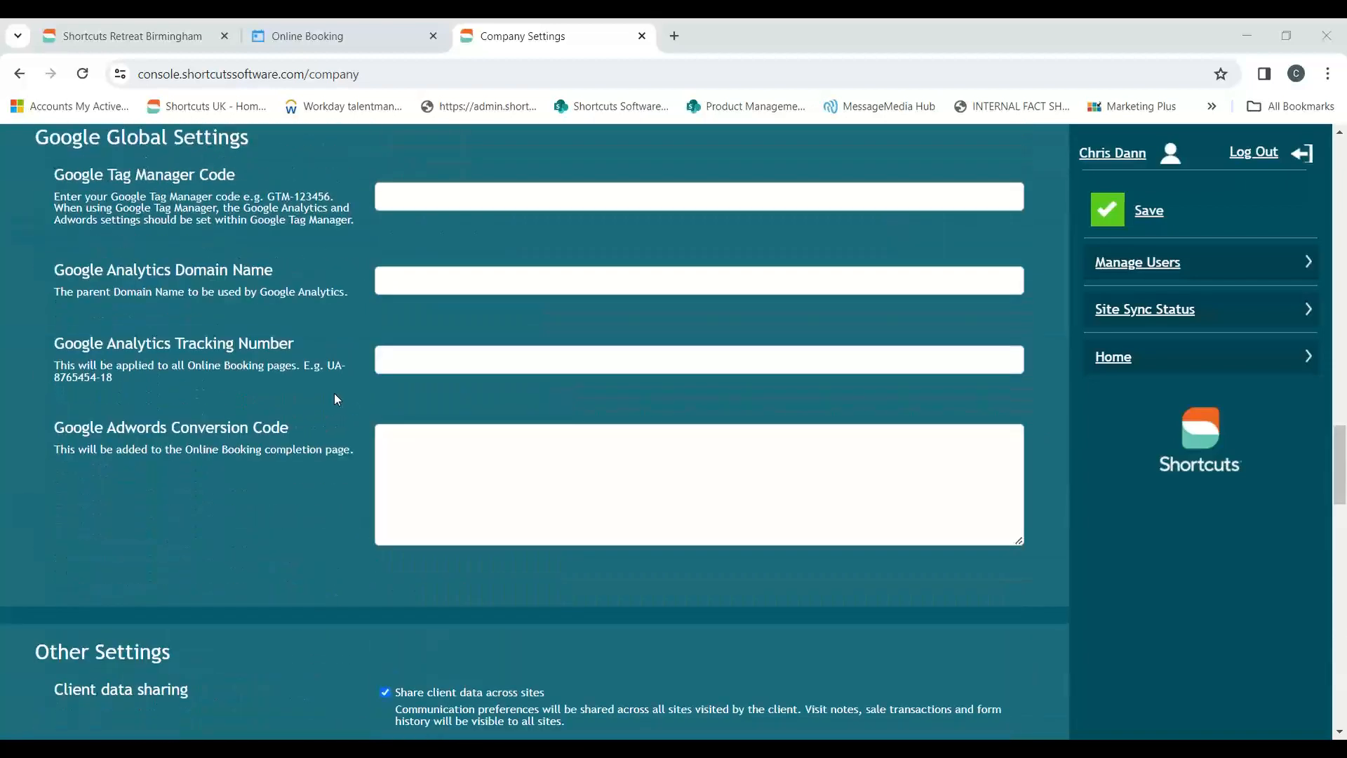
scroll(335, 395, "up", 15)
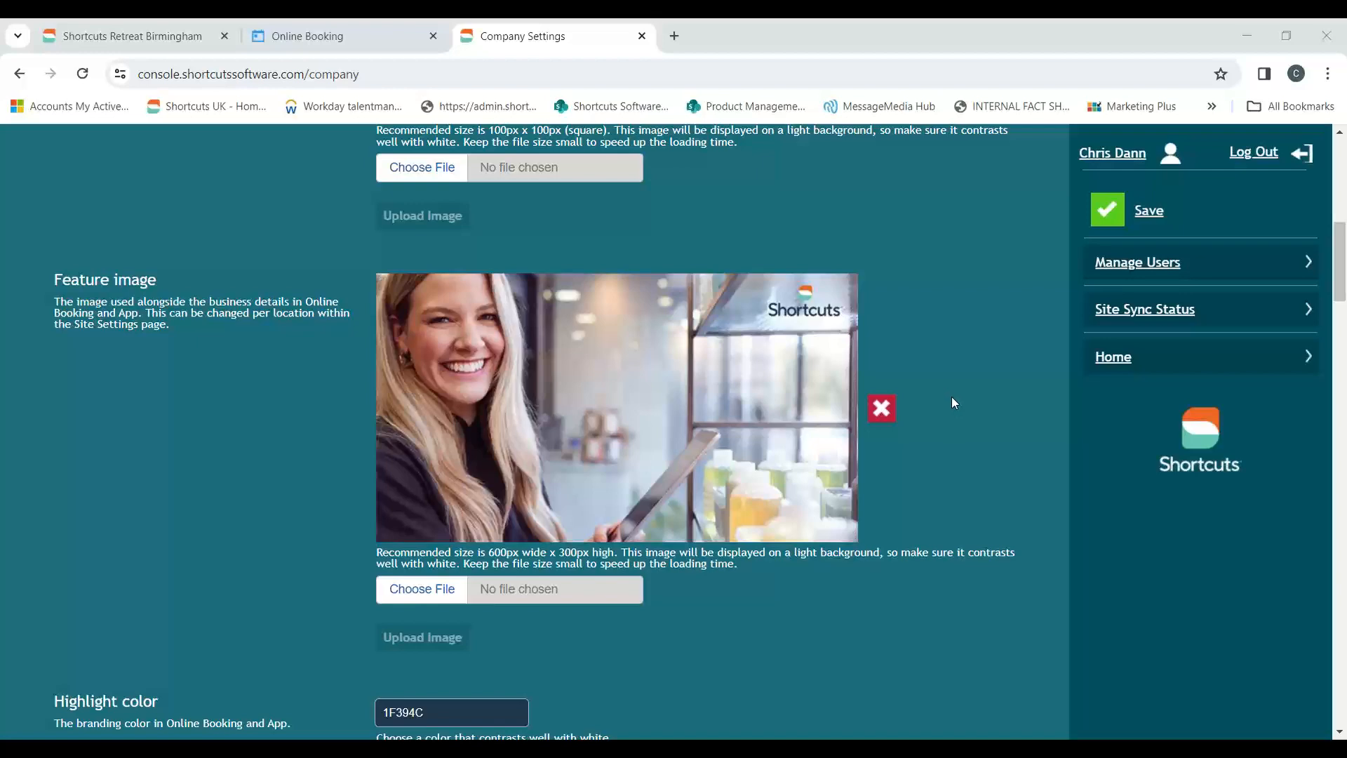
scroll(952, 397, "up", 10)
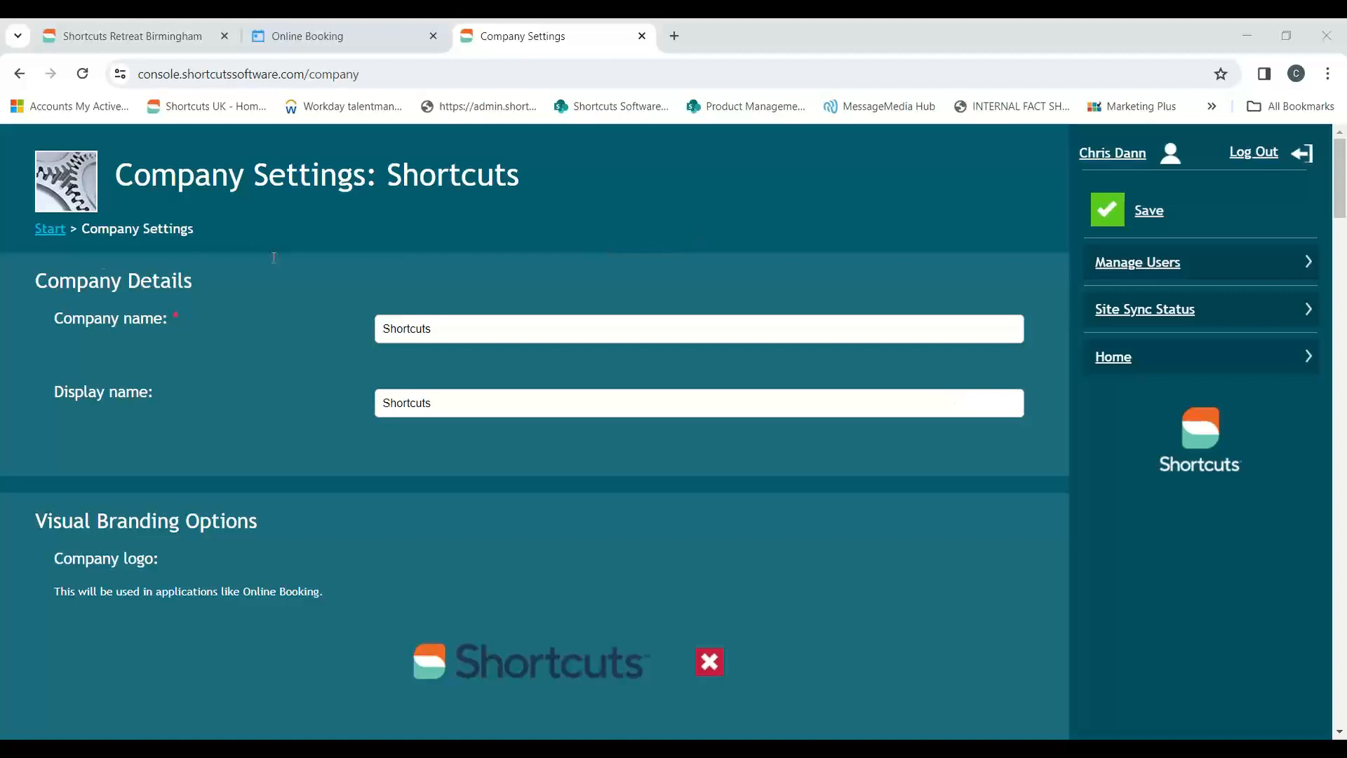
left_click(44, 229)
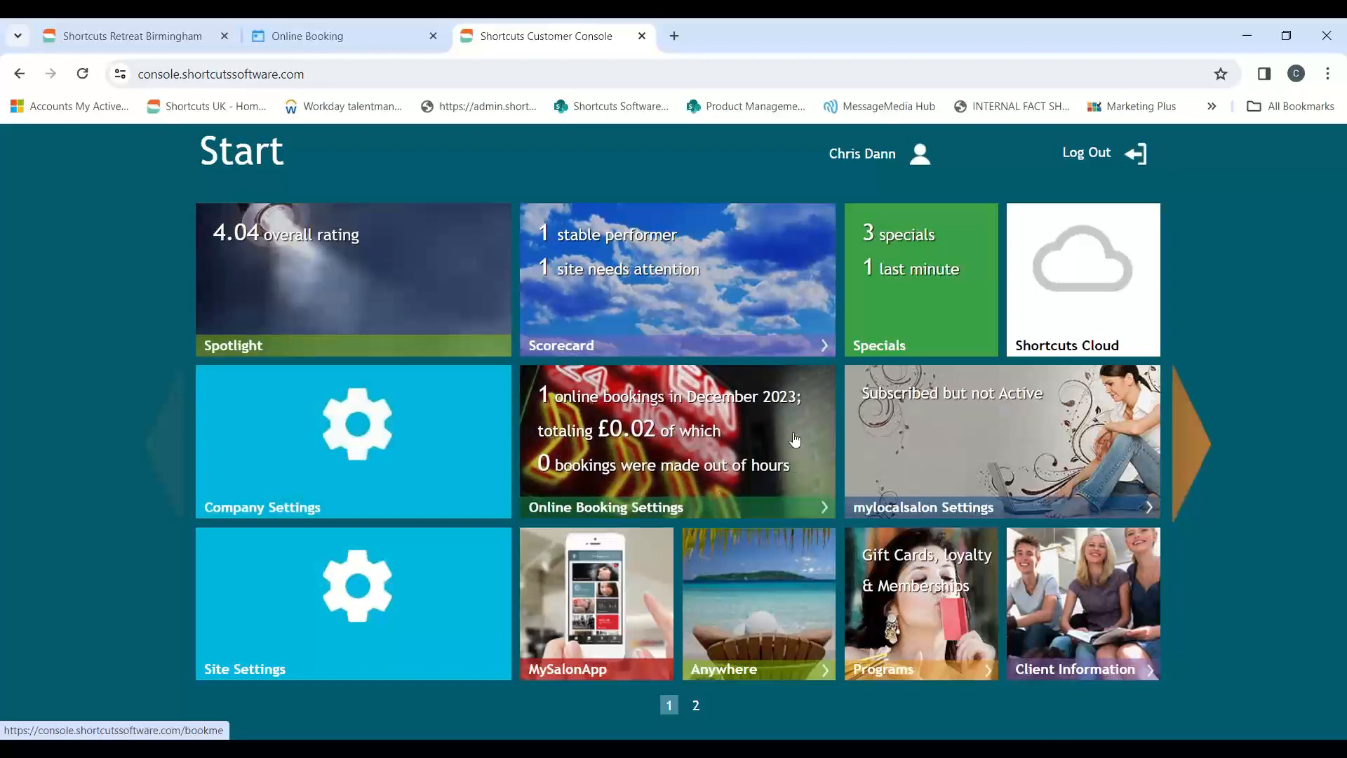
left_click(621, 455)
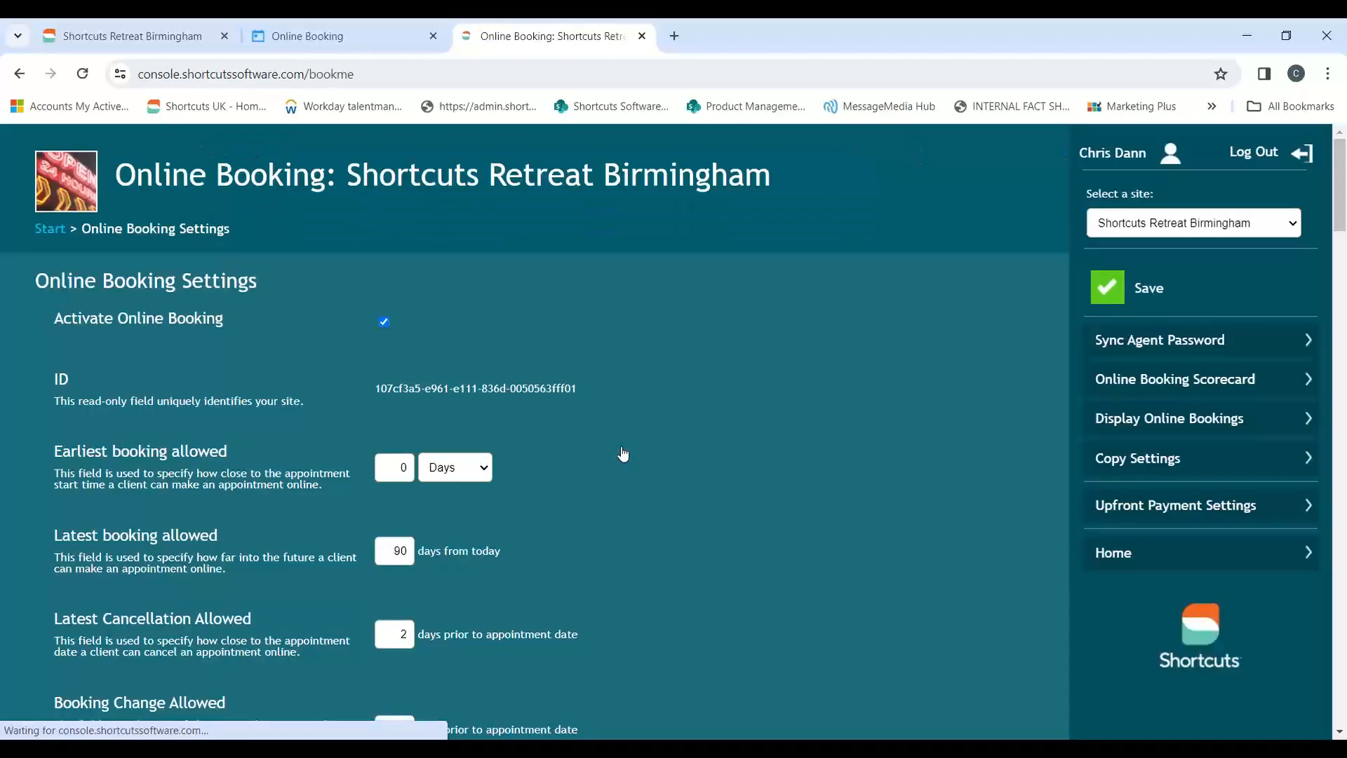
left_click(1153, 515)
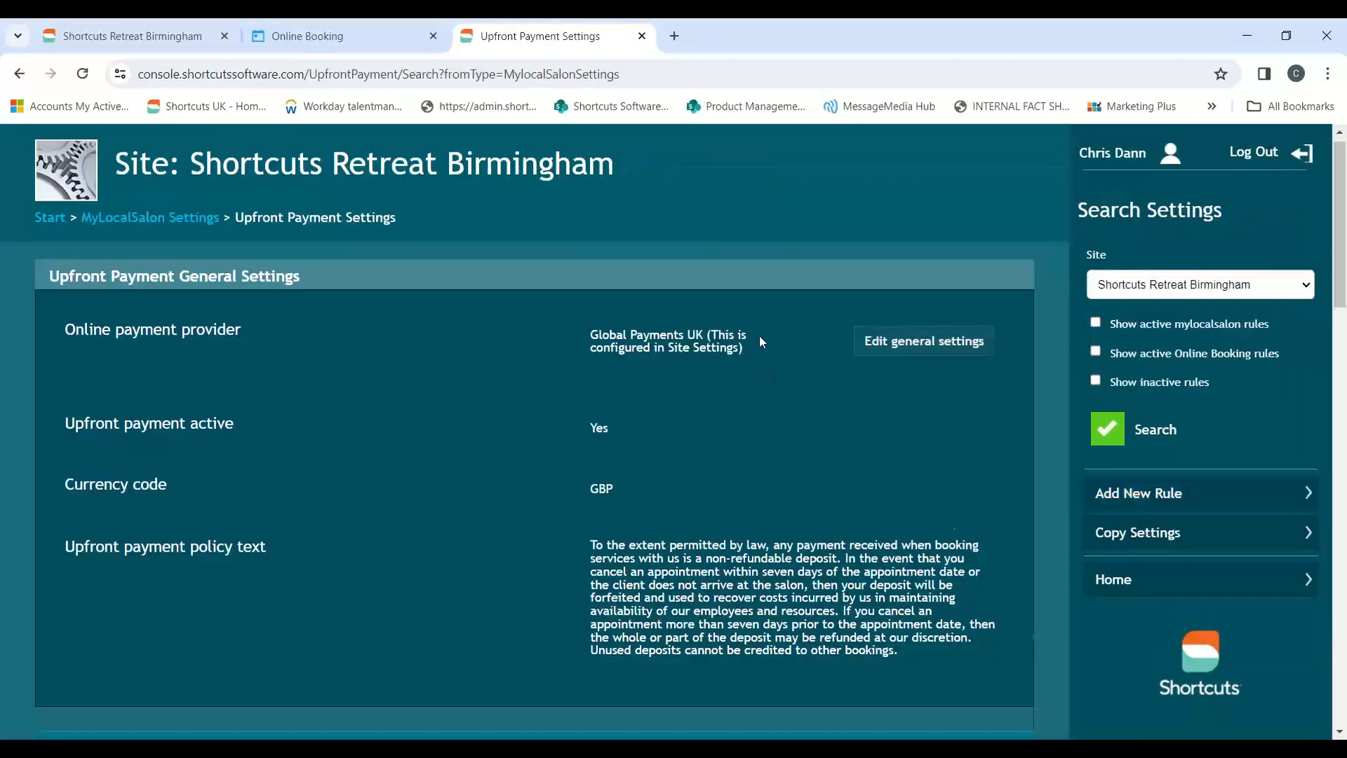
scroll(760, 337, "down", 7)
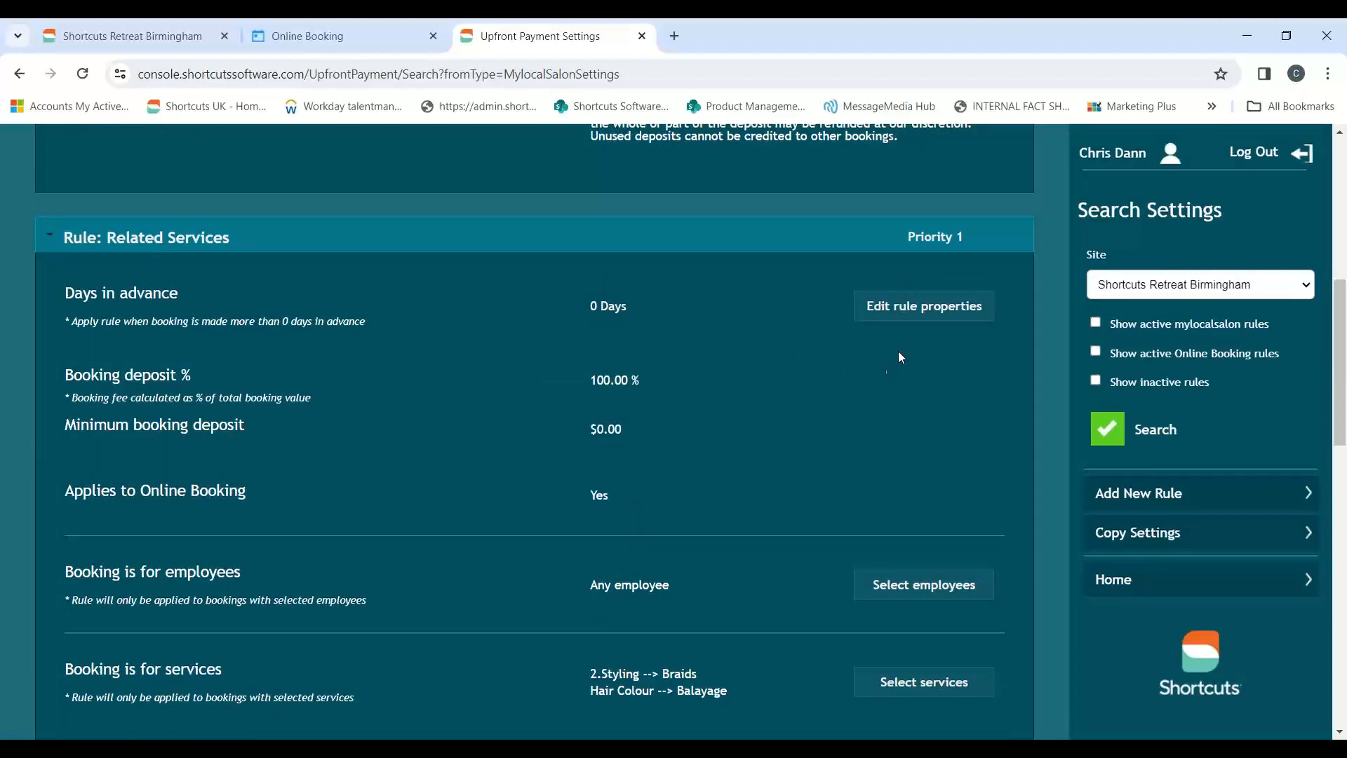
Review the name, deposit and Online Booking properties of the Related Services upfront payment rule, and close them without changes
left_click(905, 313)
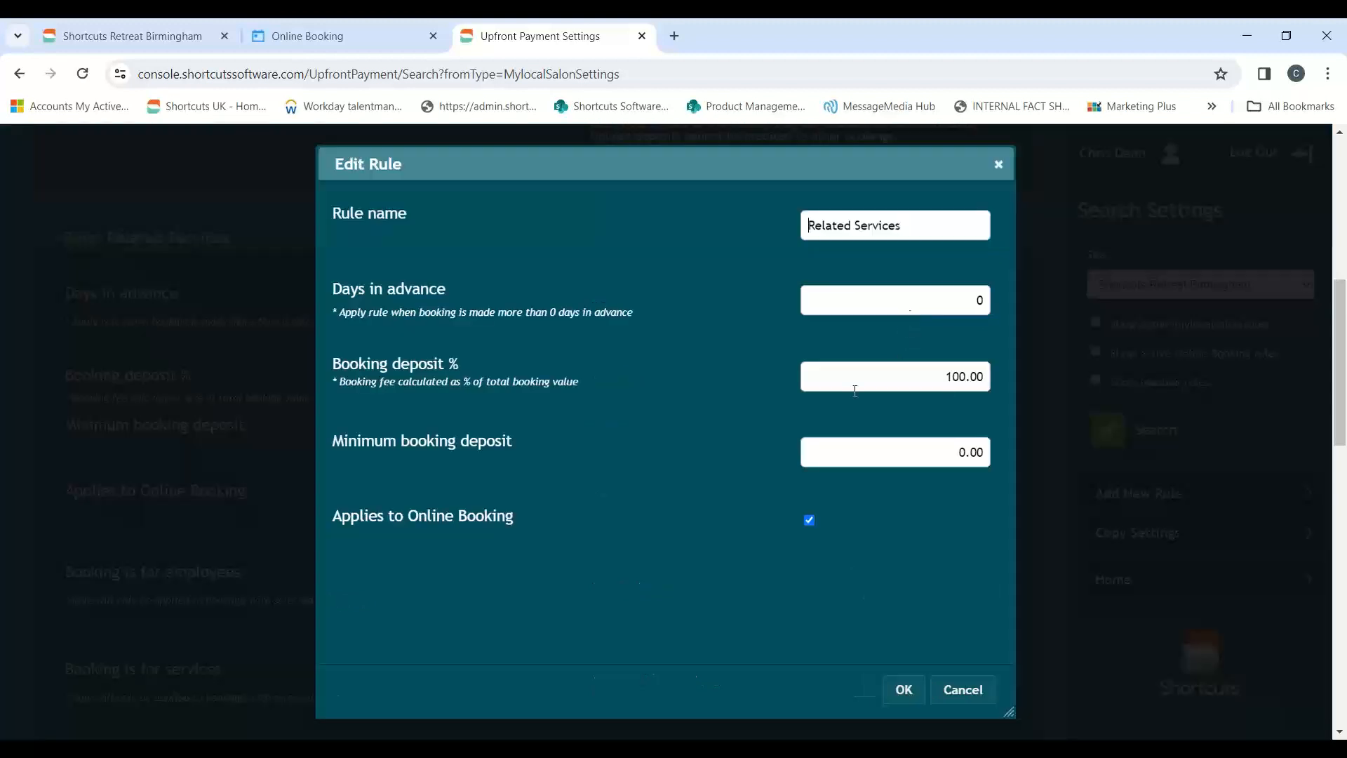
left_click_drag(925, 225, 778, 229)
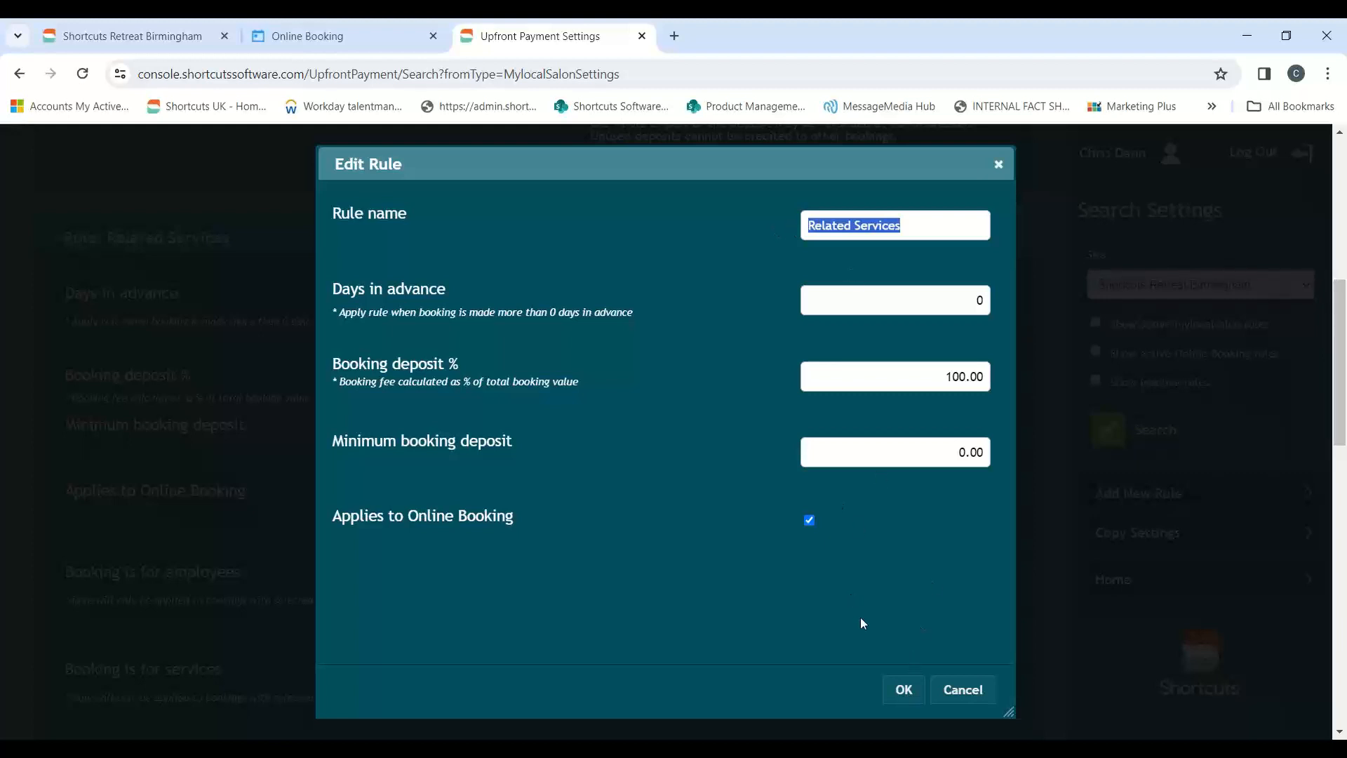
left_click(904, 689)
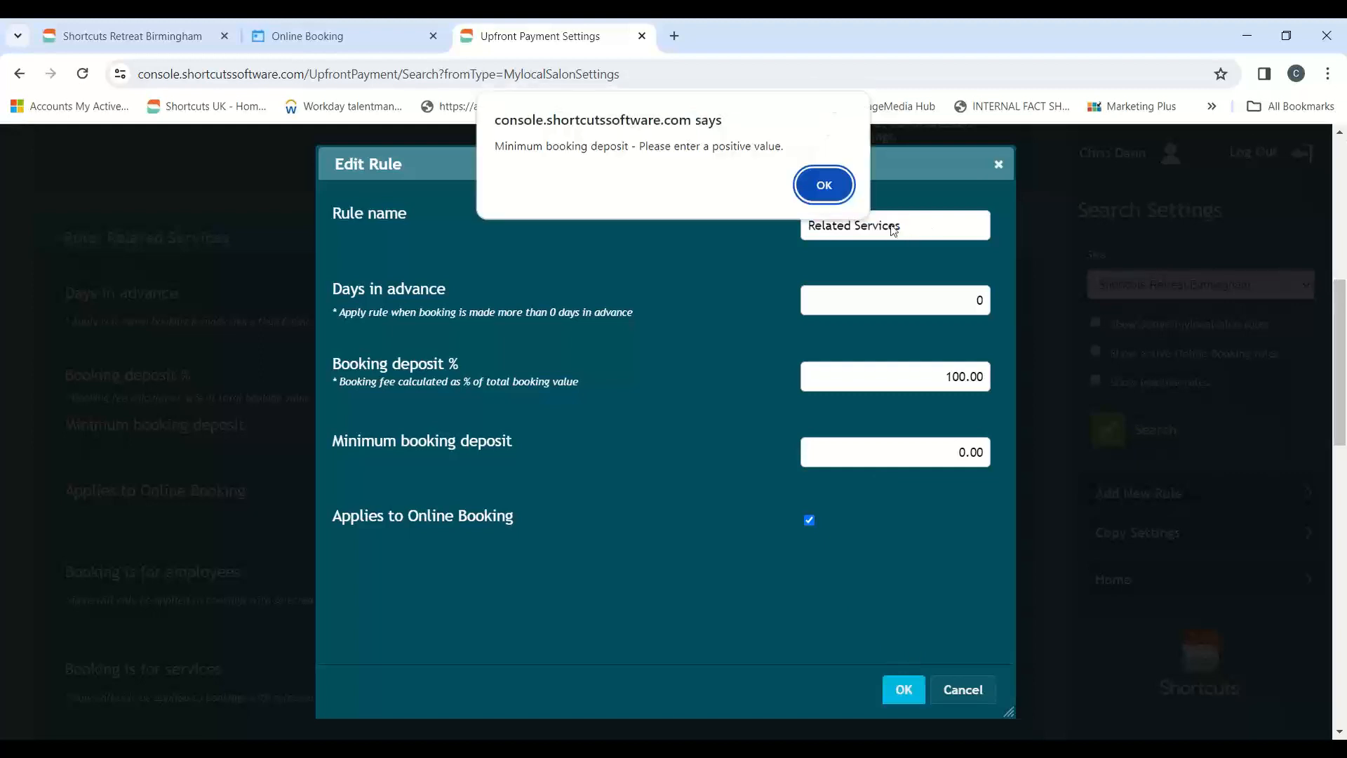
left_click(833, 199)
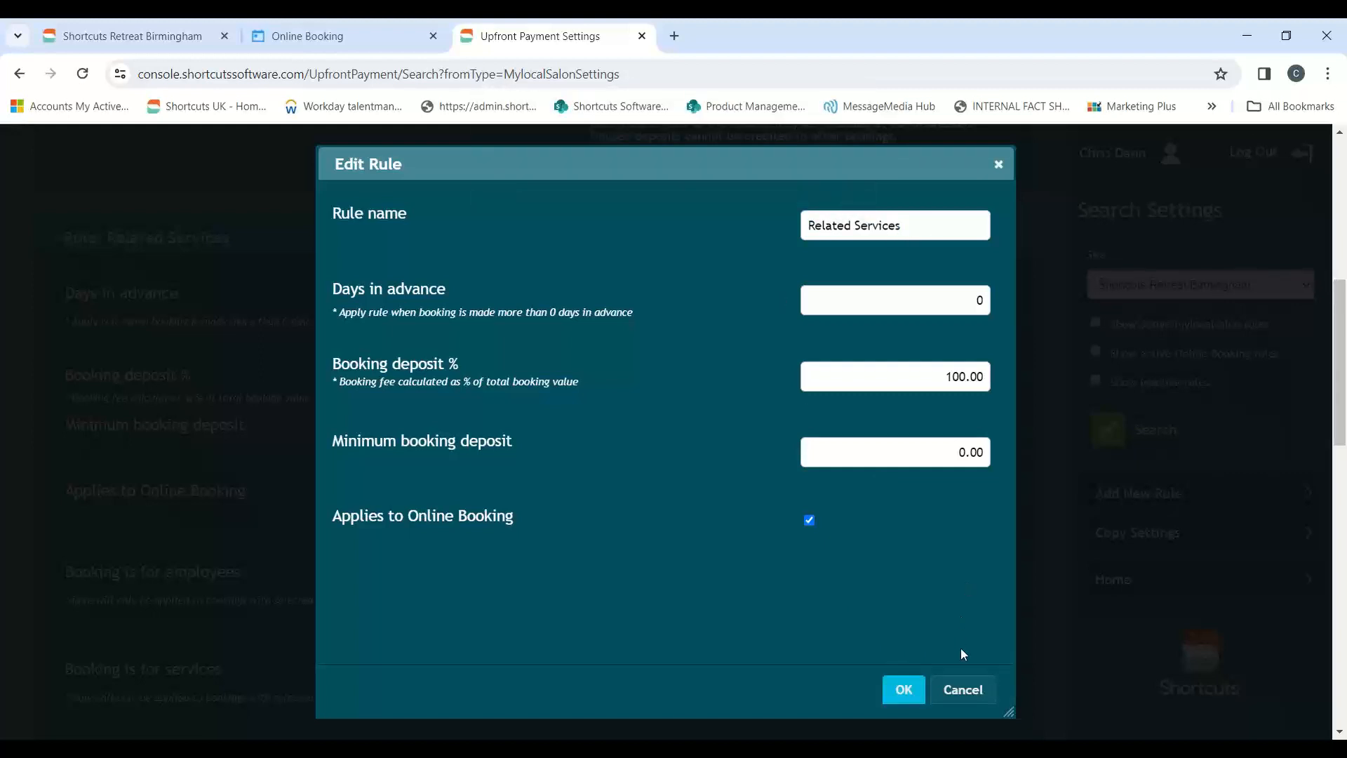
left_click(963, 690)
Examine the booking deposit percentage and the services covered by the Related Services rule
scroll(1040, 428, "down", 1)
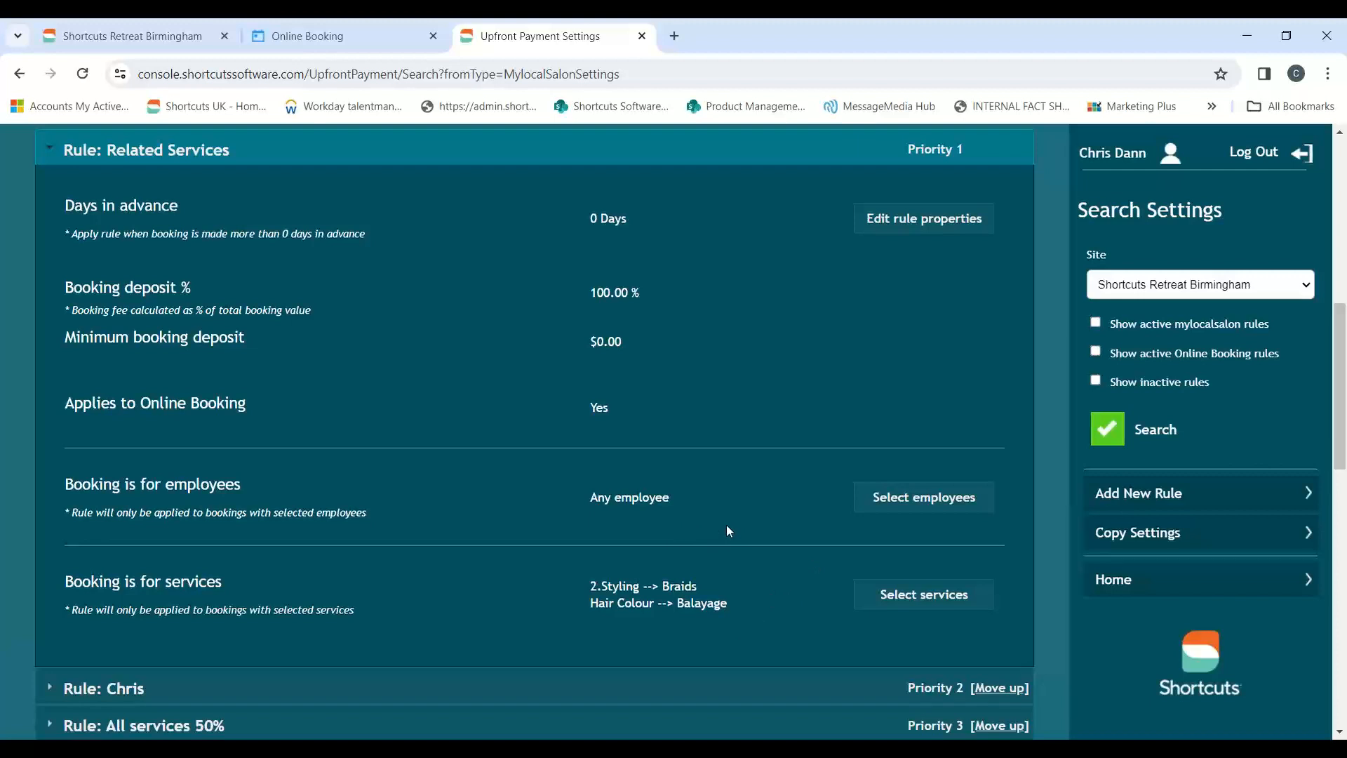
left_click(1327, 82)
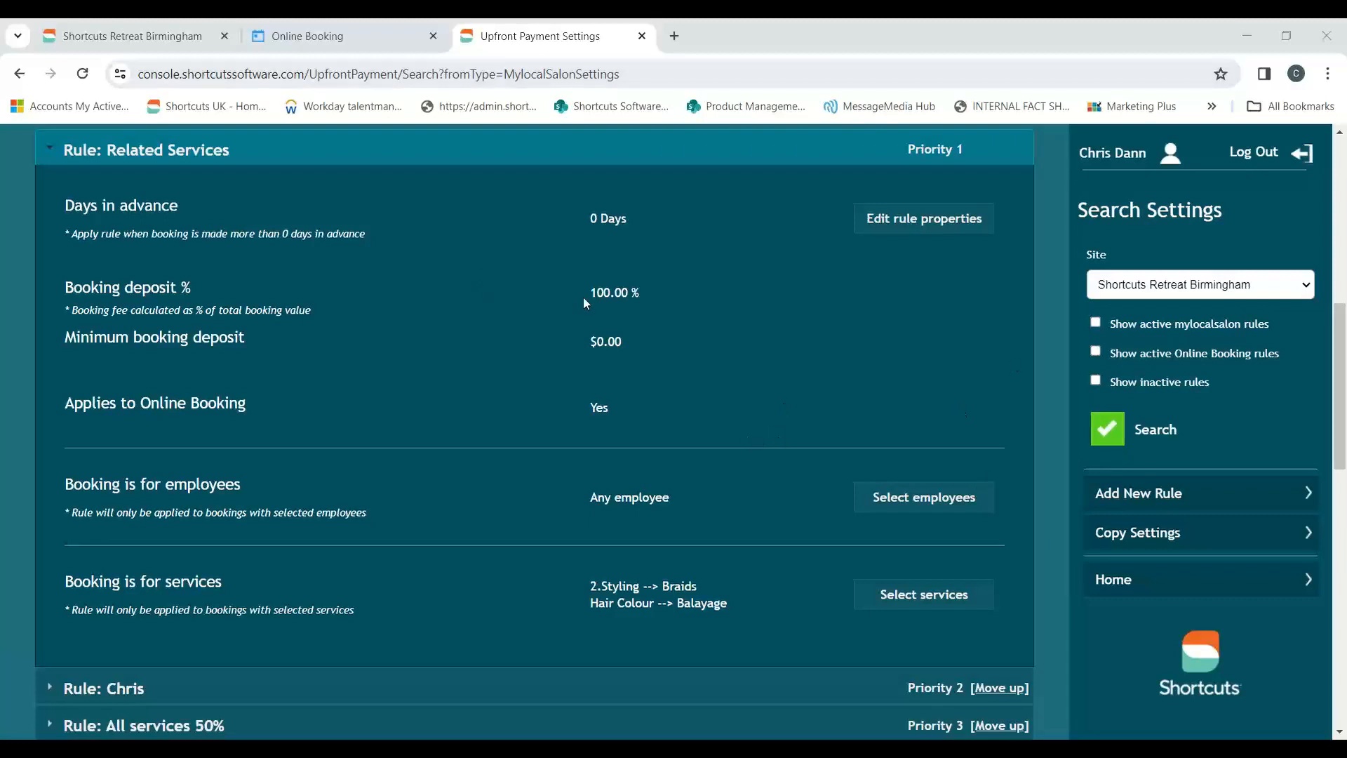
left_click_drag(590, 294, 616, 292)
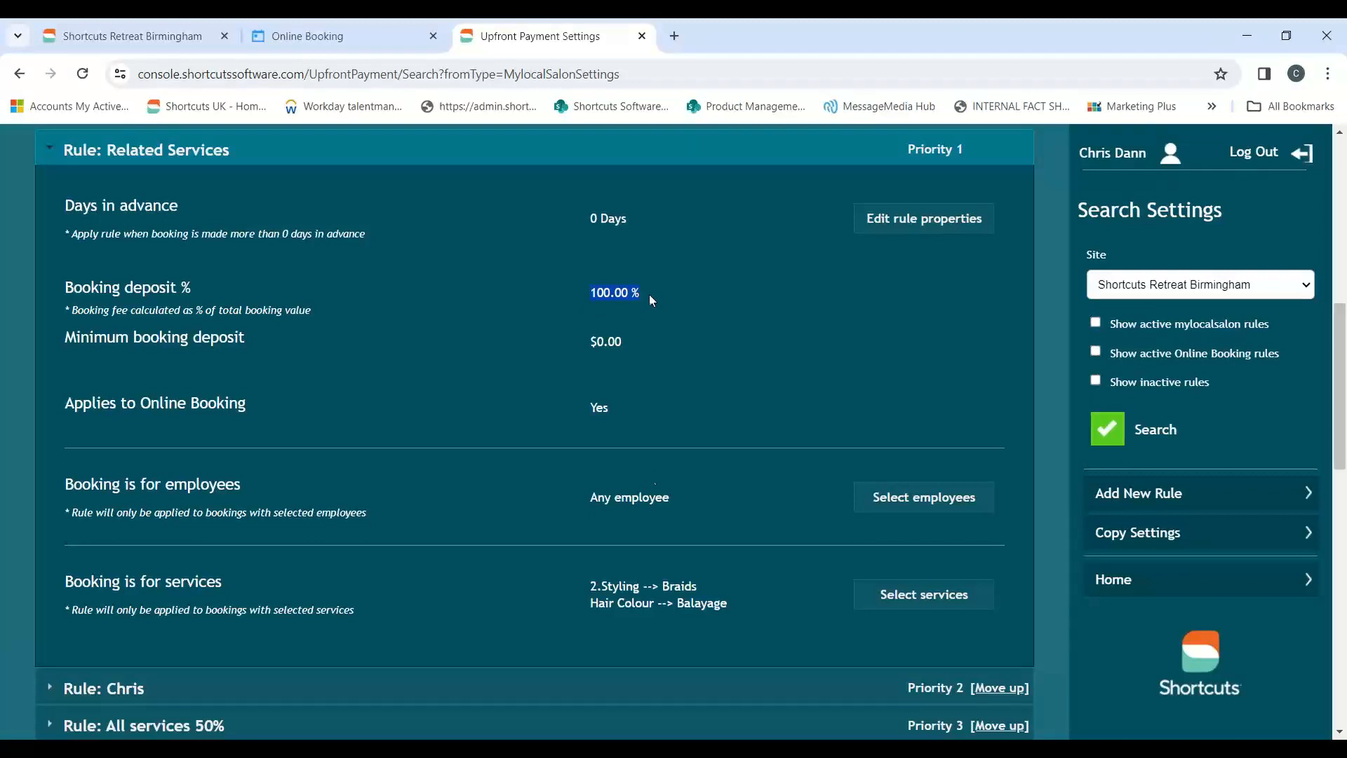
scroll(699, 536, "down", 1)
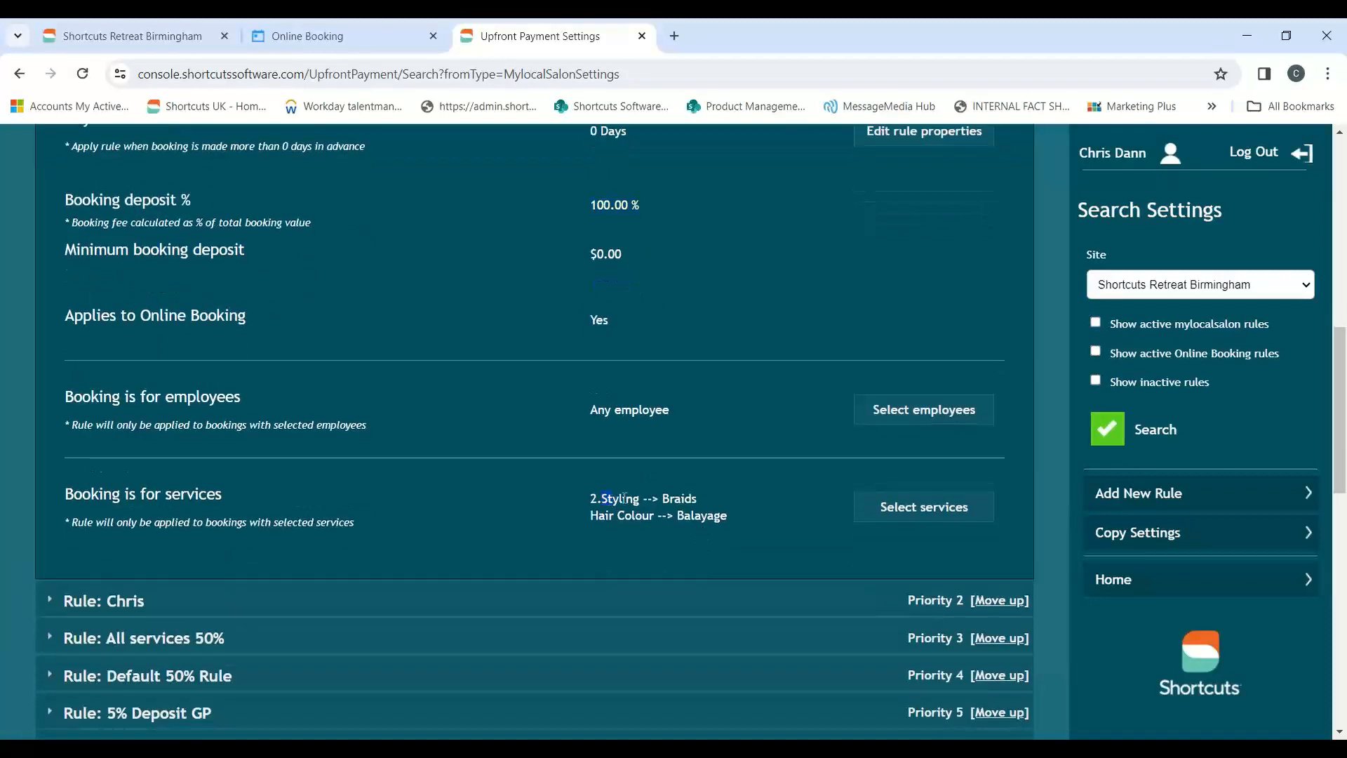
left_click_drag(601, 498, 703, 511)
Switch to Online Booking, choose 12:00 PM on Friday, 16 February 2024, and check the deposit at checkout before returning to the booking review
left_click(295, 42)
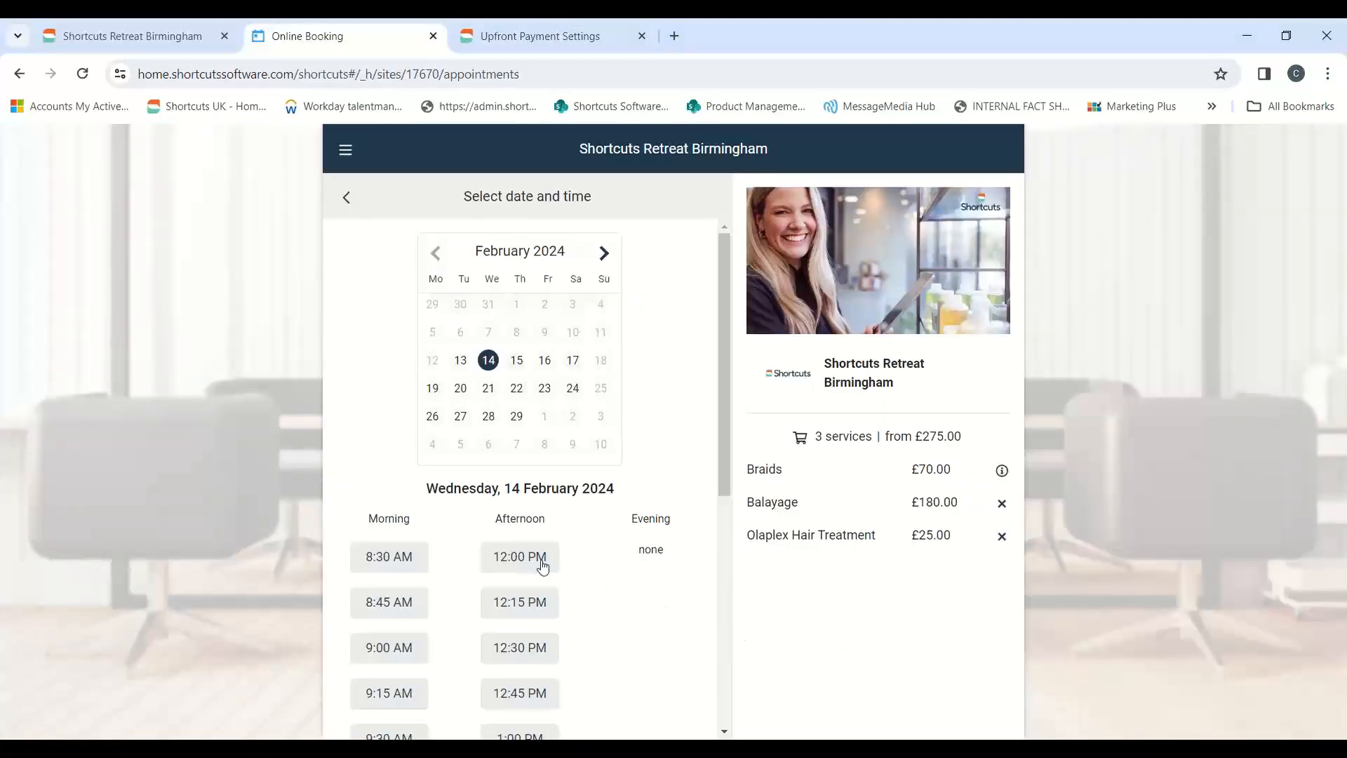
left_click(517, 360)
left_click(545, 360)
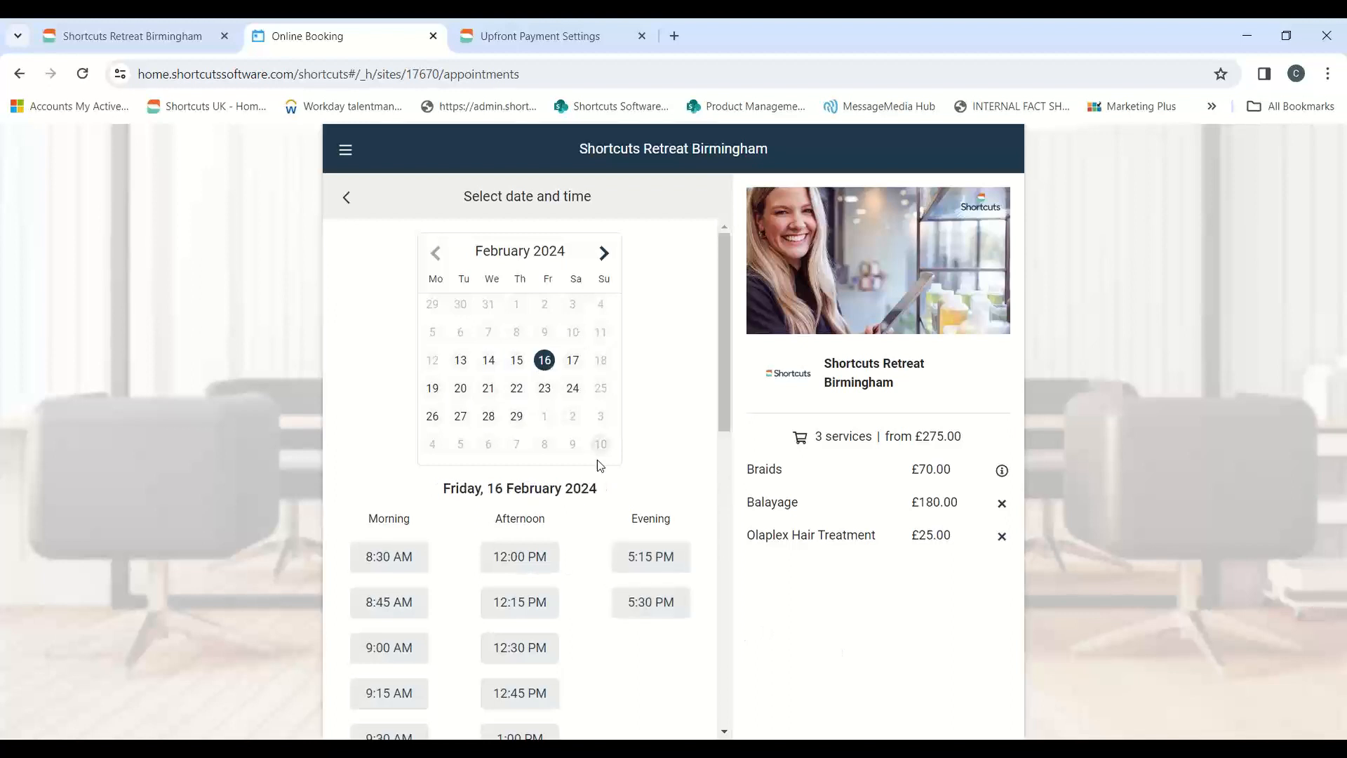
left_click(555, 565)
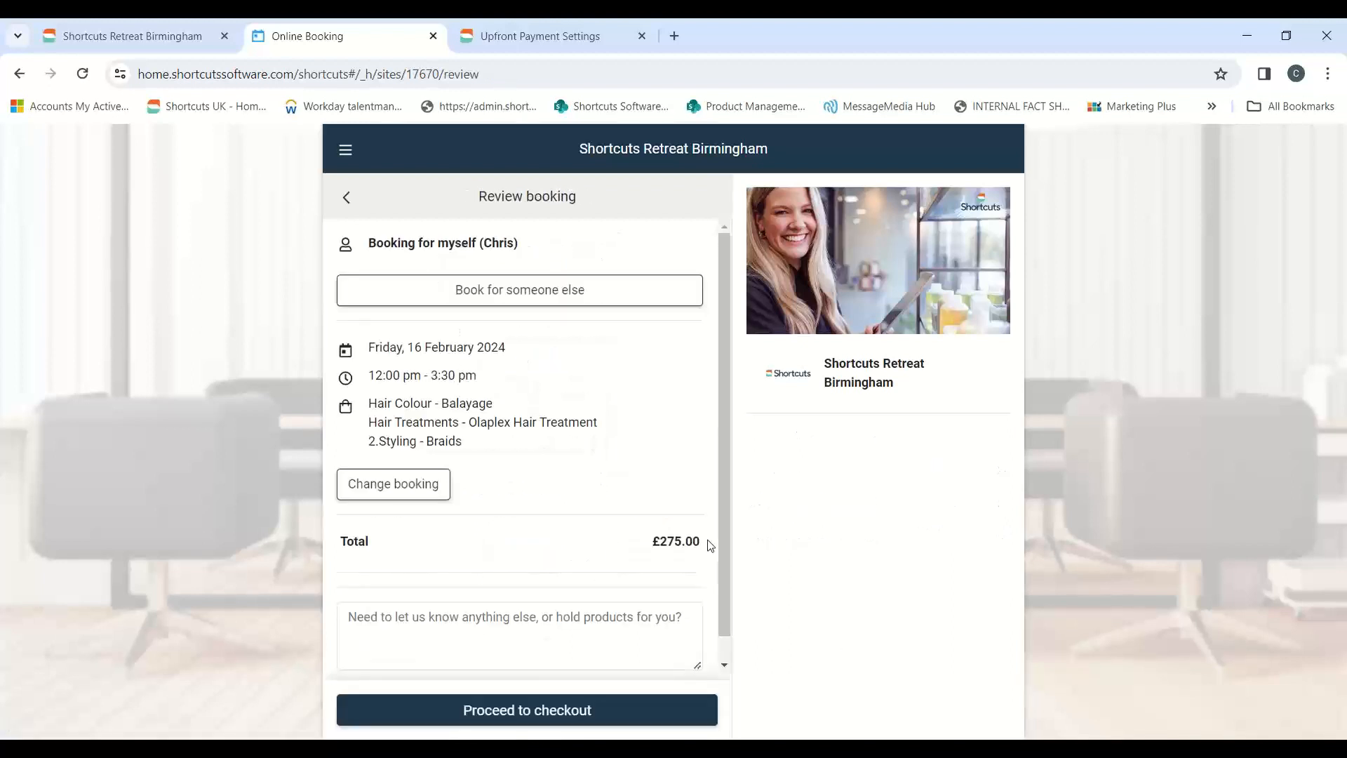
left_click(539, 719)
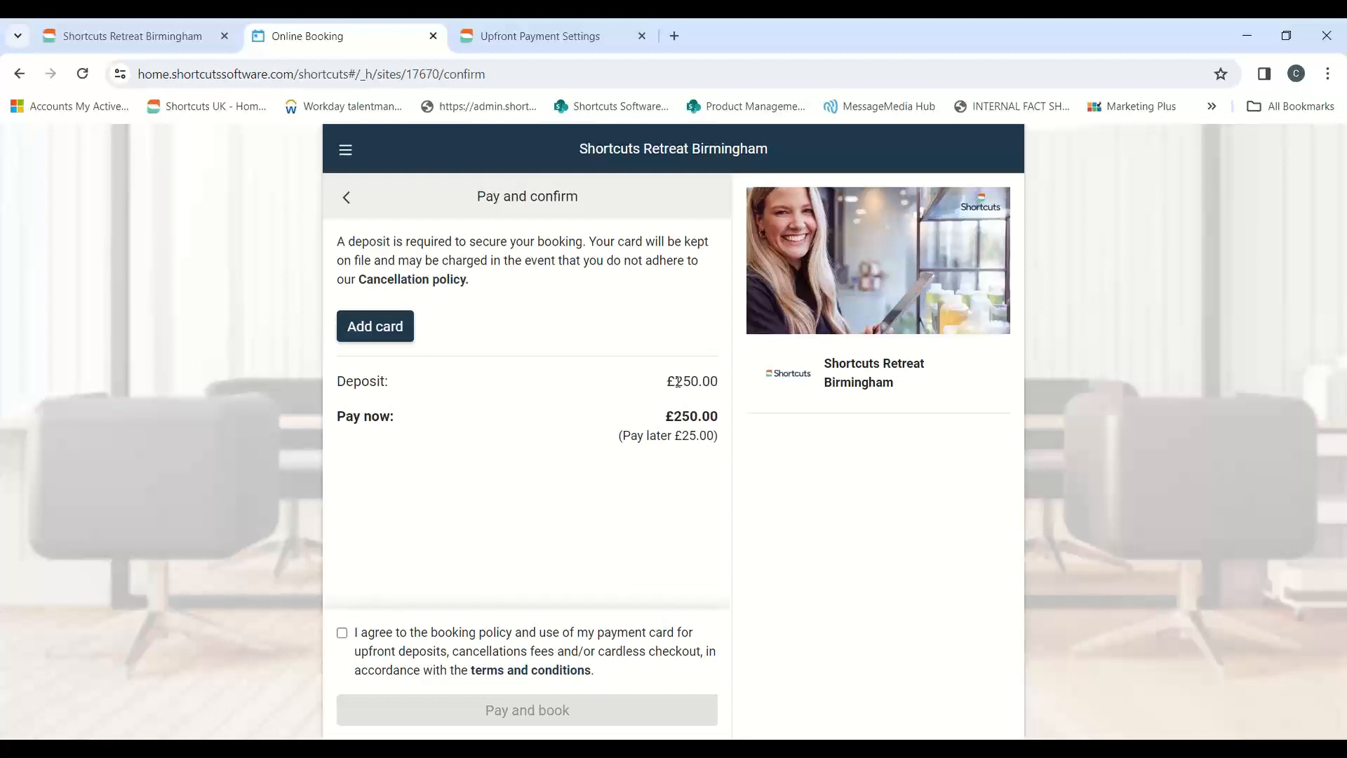
left_click(345, 199)
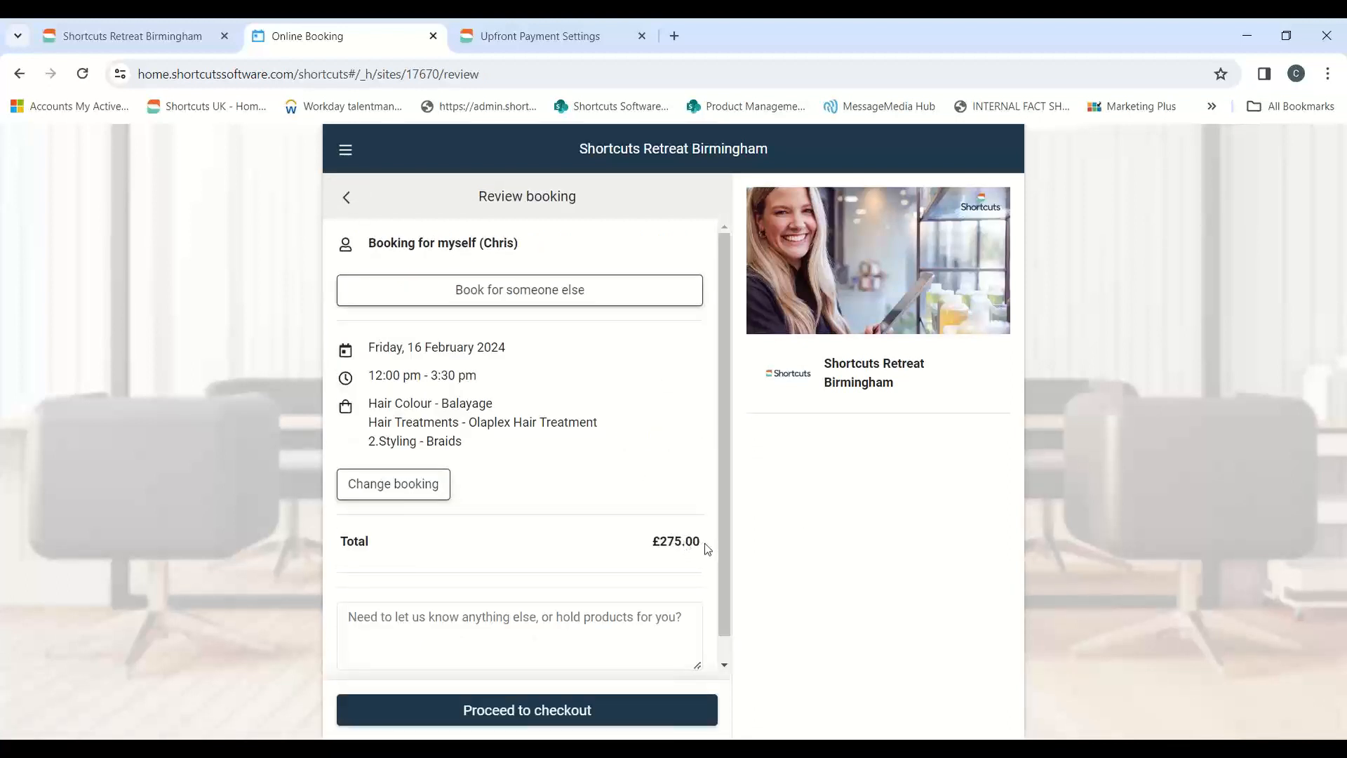
Proceed to checkout and compare the booking's deposit with the services covered by the Related Services rule in the Upfront Payment Settings
left_click(556, 710)
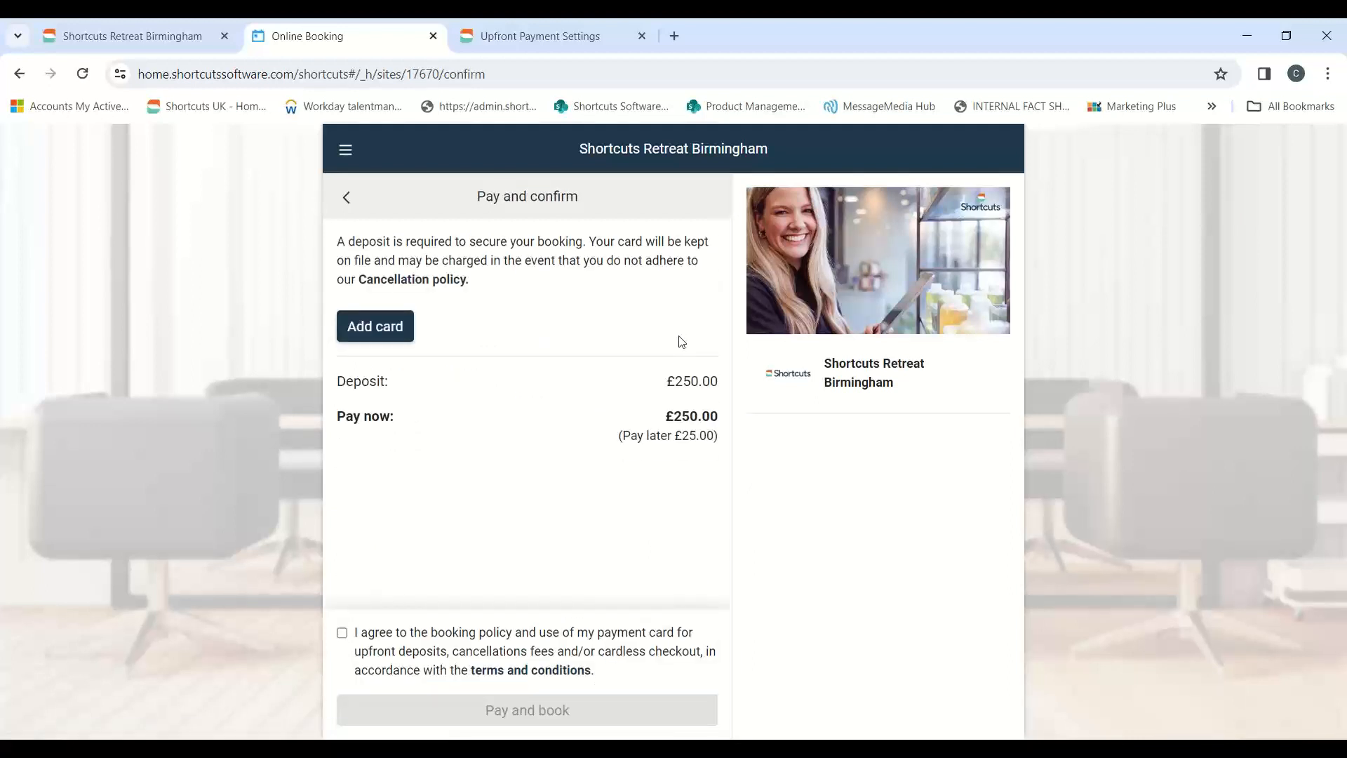
left_click(557, 33)
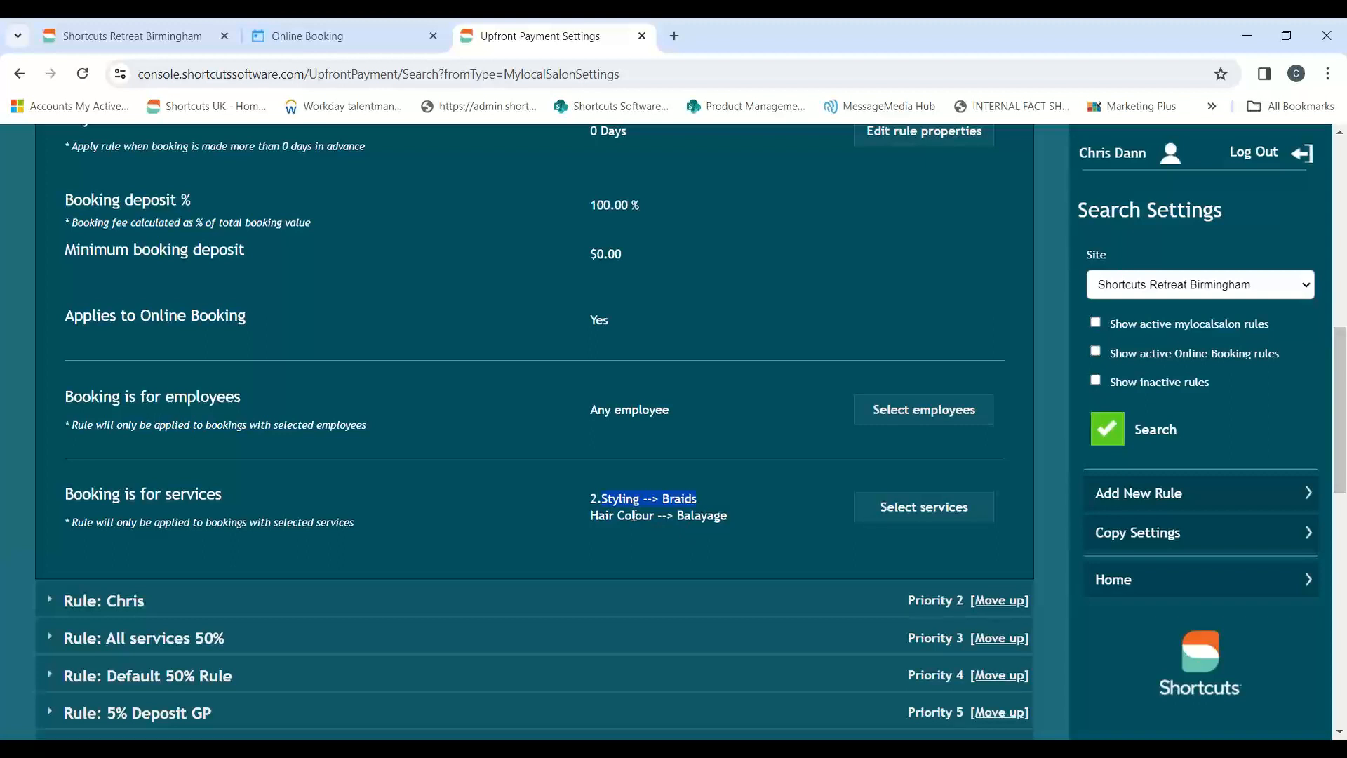
left_click(387, 40)
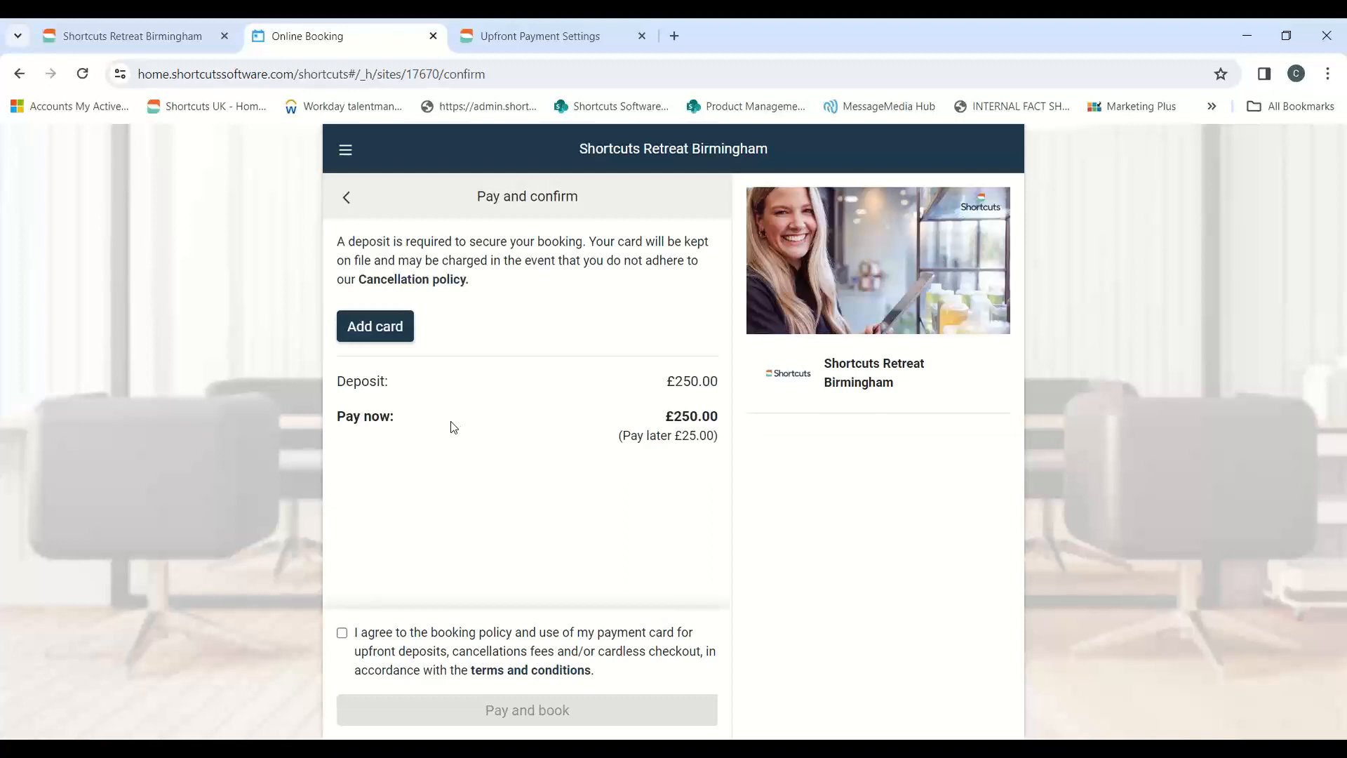
left_click(491, 37)
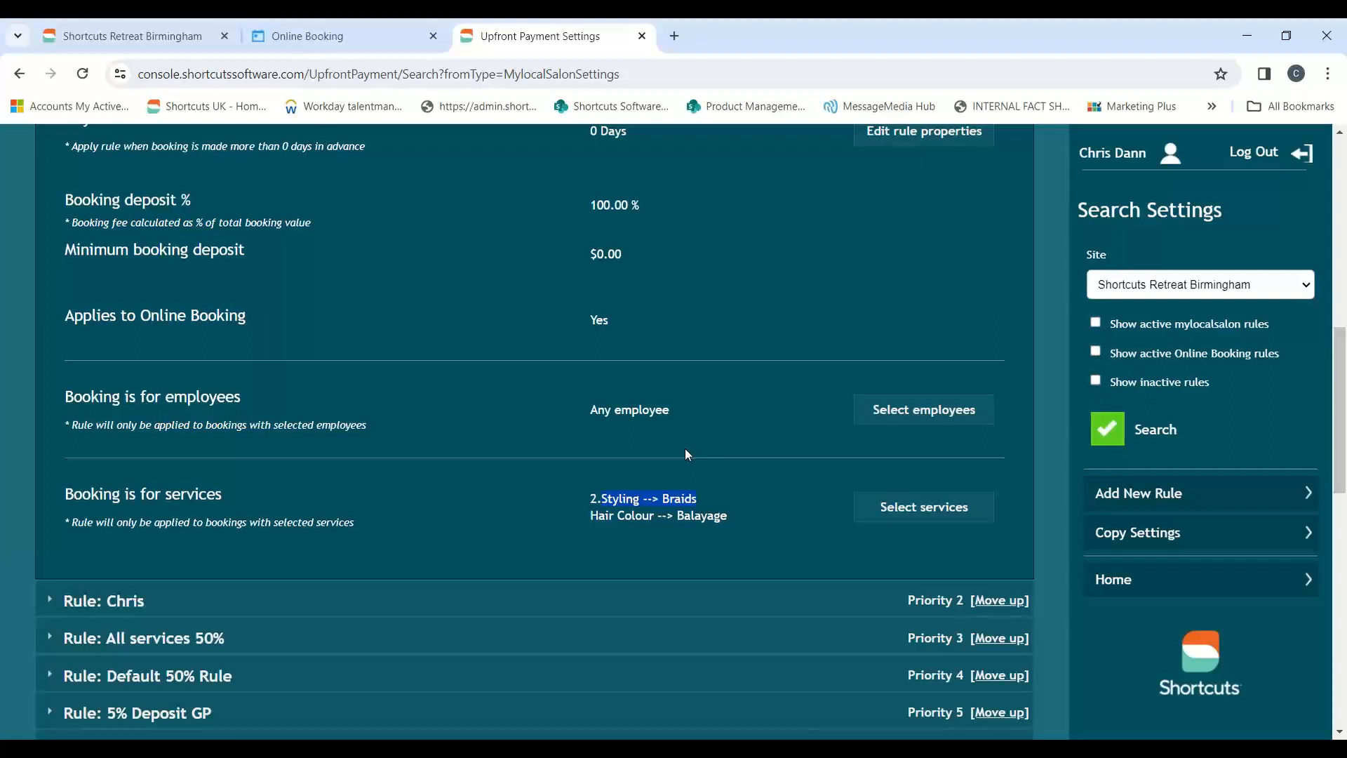
Switch to the TeamViewer session of the Birmingham test machine and log in to Shortcuts with the employee PIN
mouse_move(490, 730)
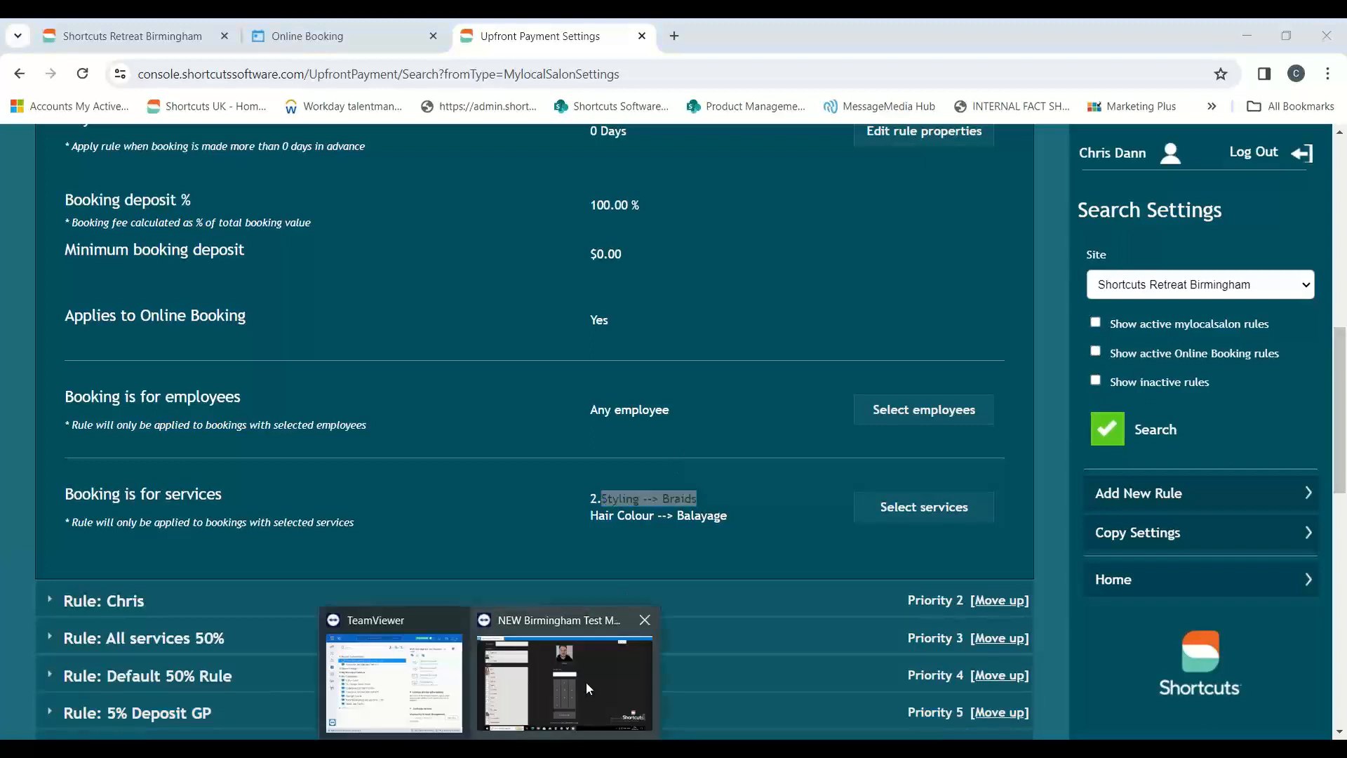
left_click(587, 682)
left_click(615, 310)
type("**")
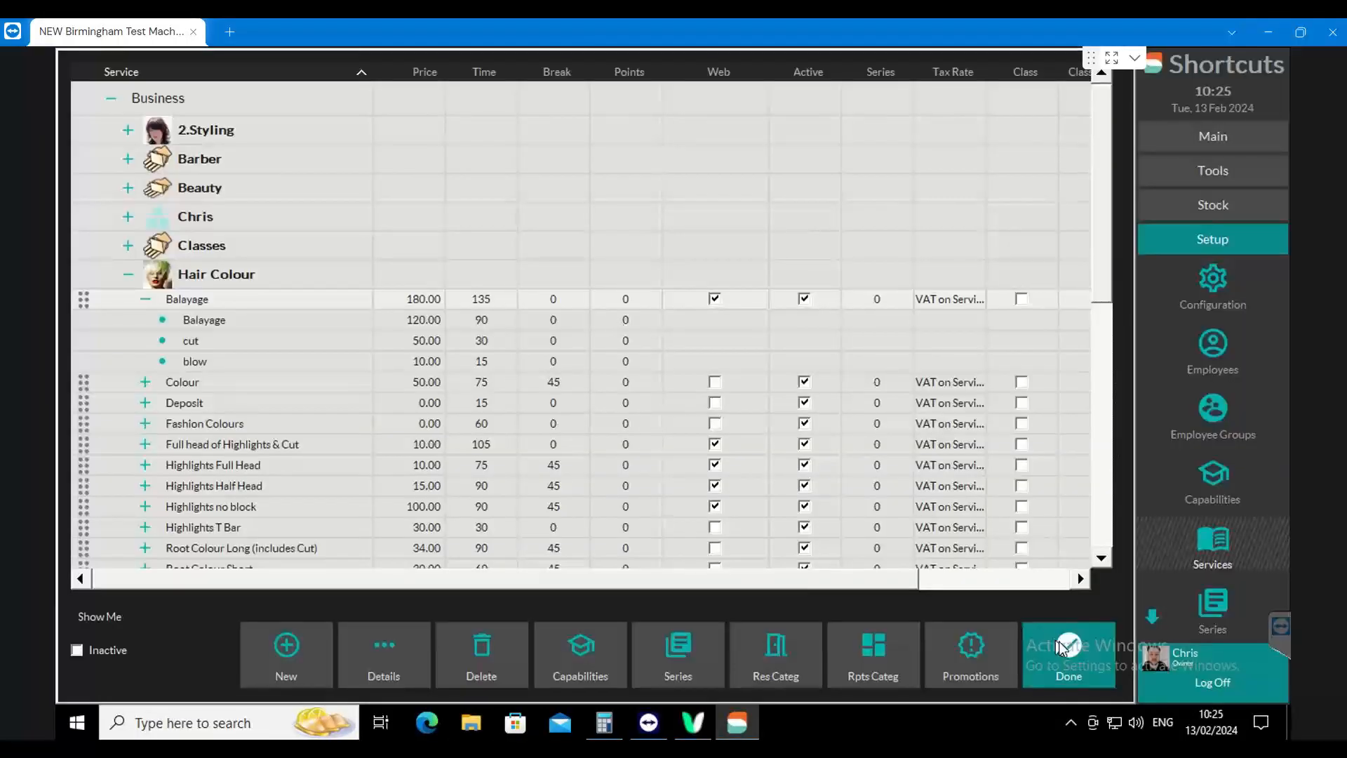
left_click(1065, 648)
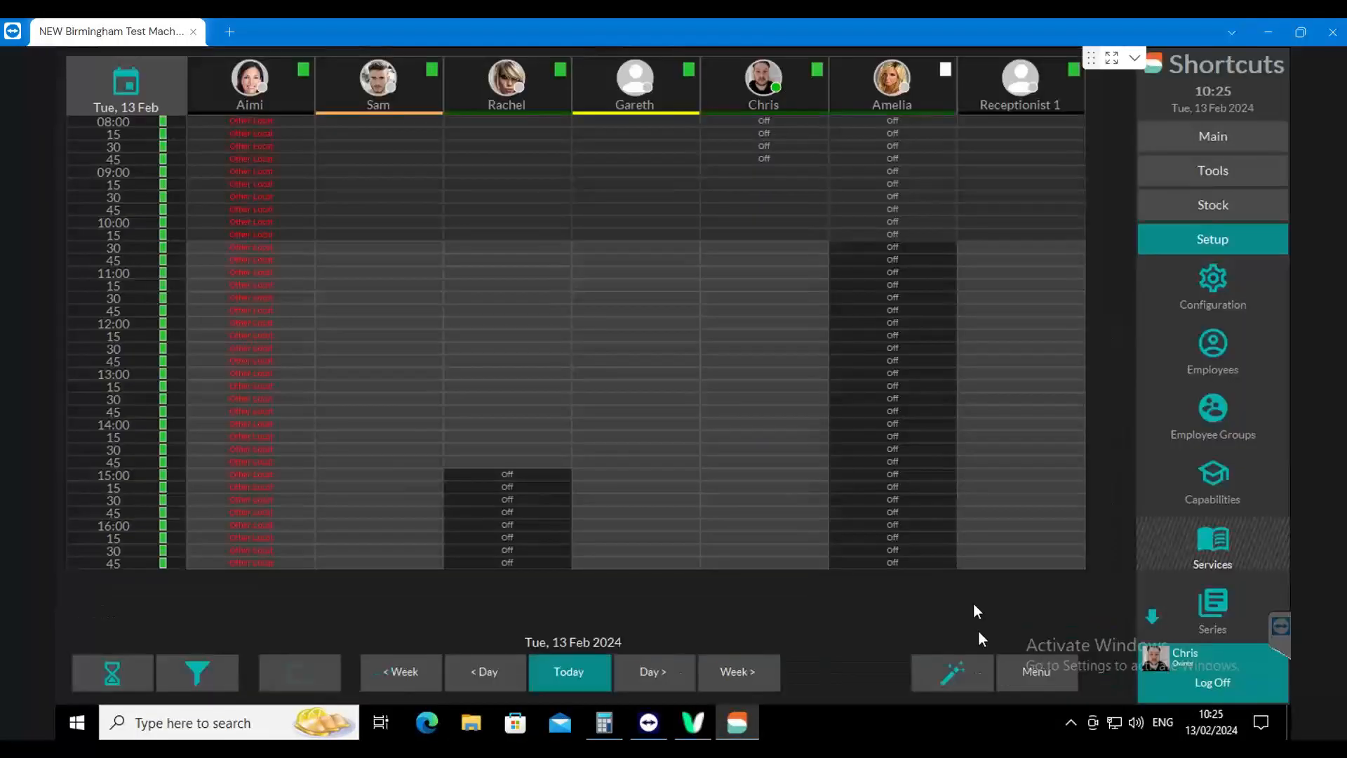
Look through the appointment book day by day up to Sunday, 18 February 2024, and return to today
left_click(654, 678)
left_click(654, 678)
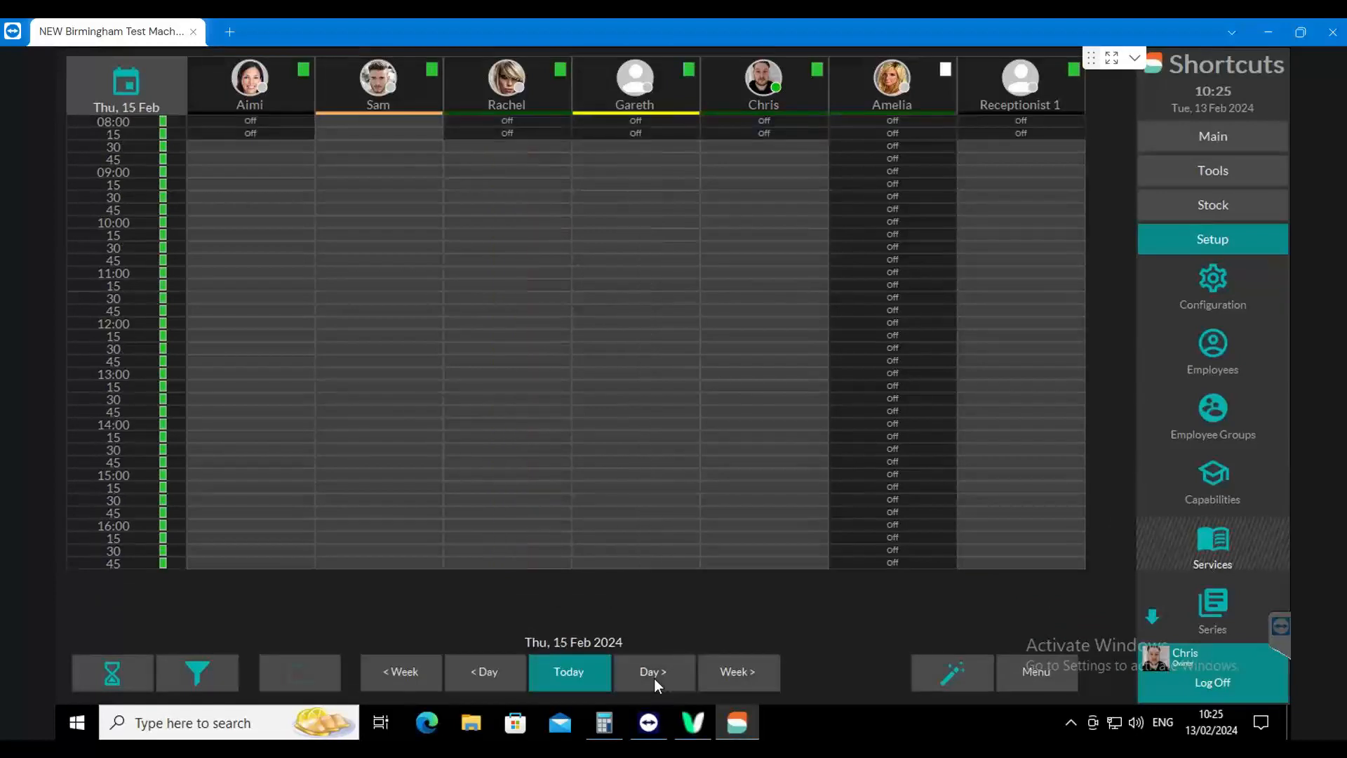
left_click(654, 673)
left_click(654, 672)
left_click(651, 672)
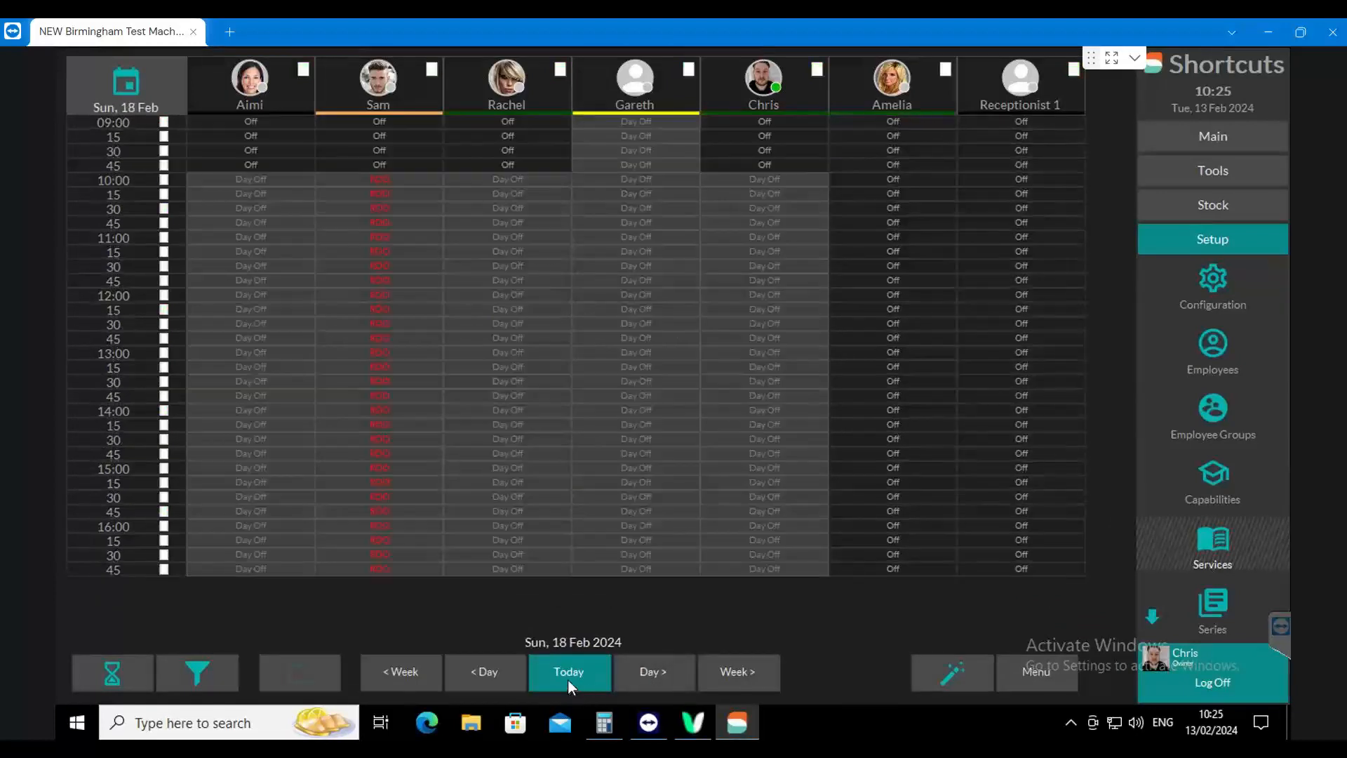
left_click(568, 674)
Book the Hair Colour service Balayage for an existing client in the second employee's column at 10:15 today, closing the payment card prompt
left_click(394, 238)
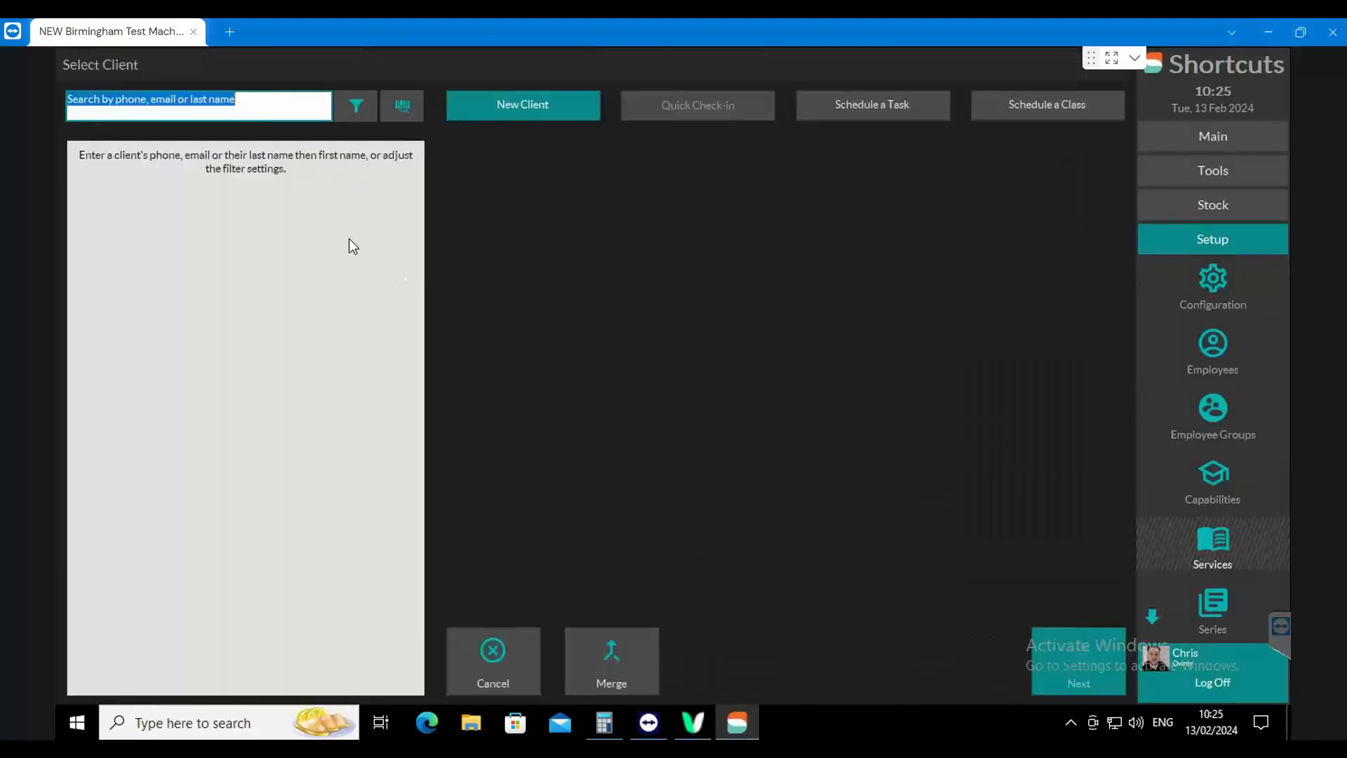
type("smith,")
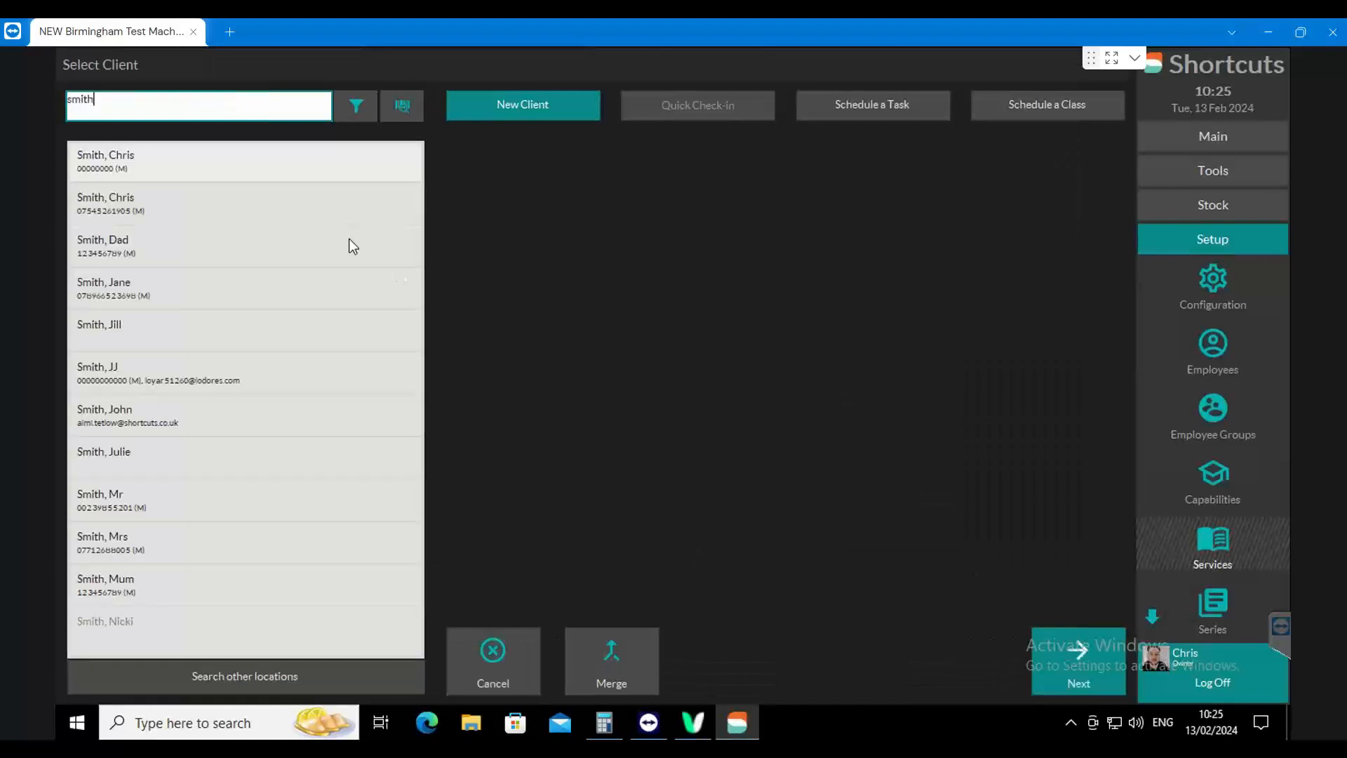
left_click(204, 214)
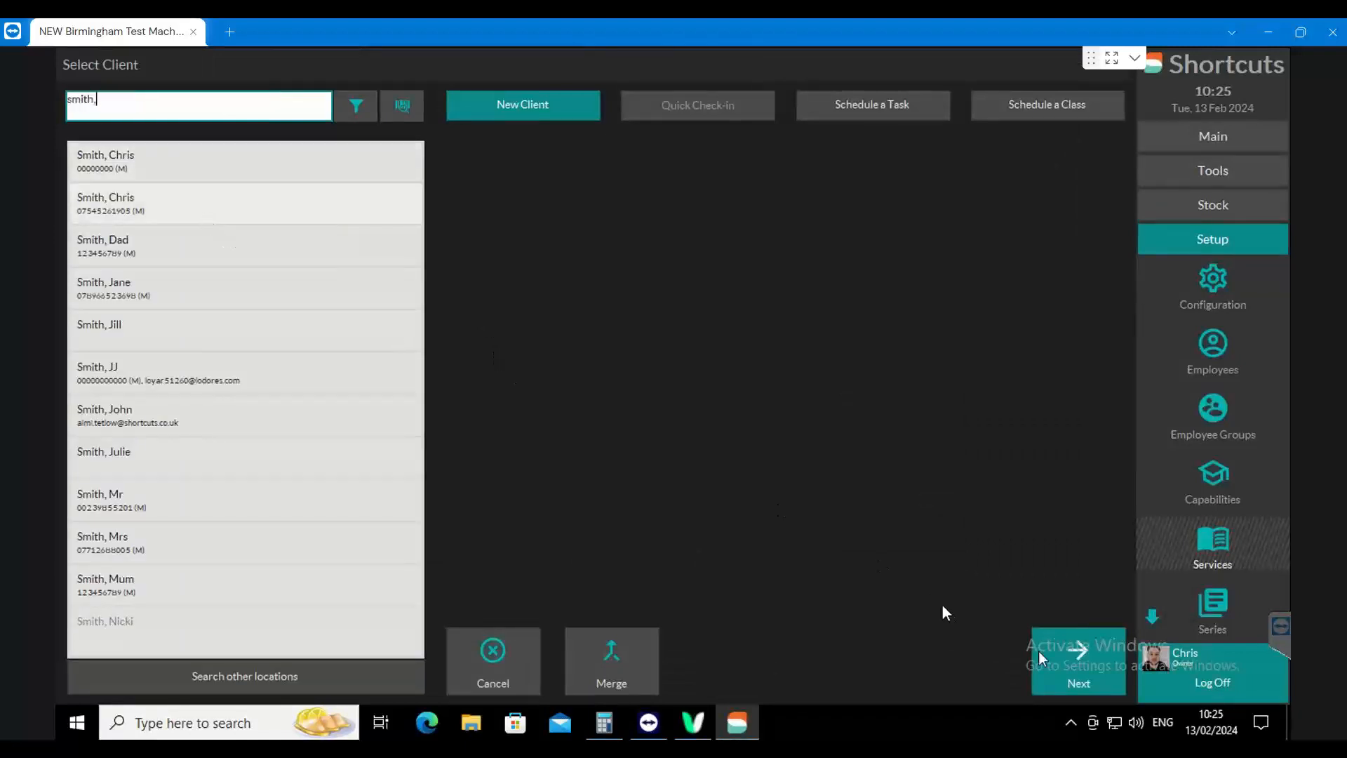
left_click(1067, 646)
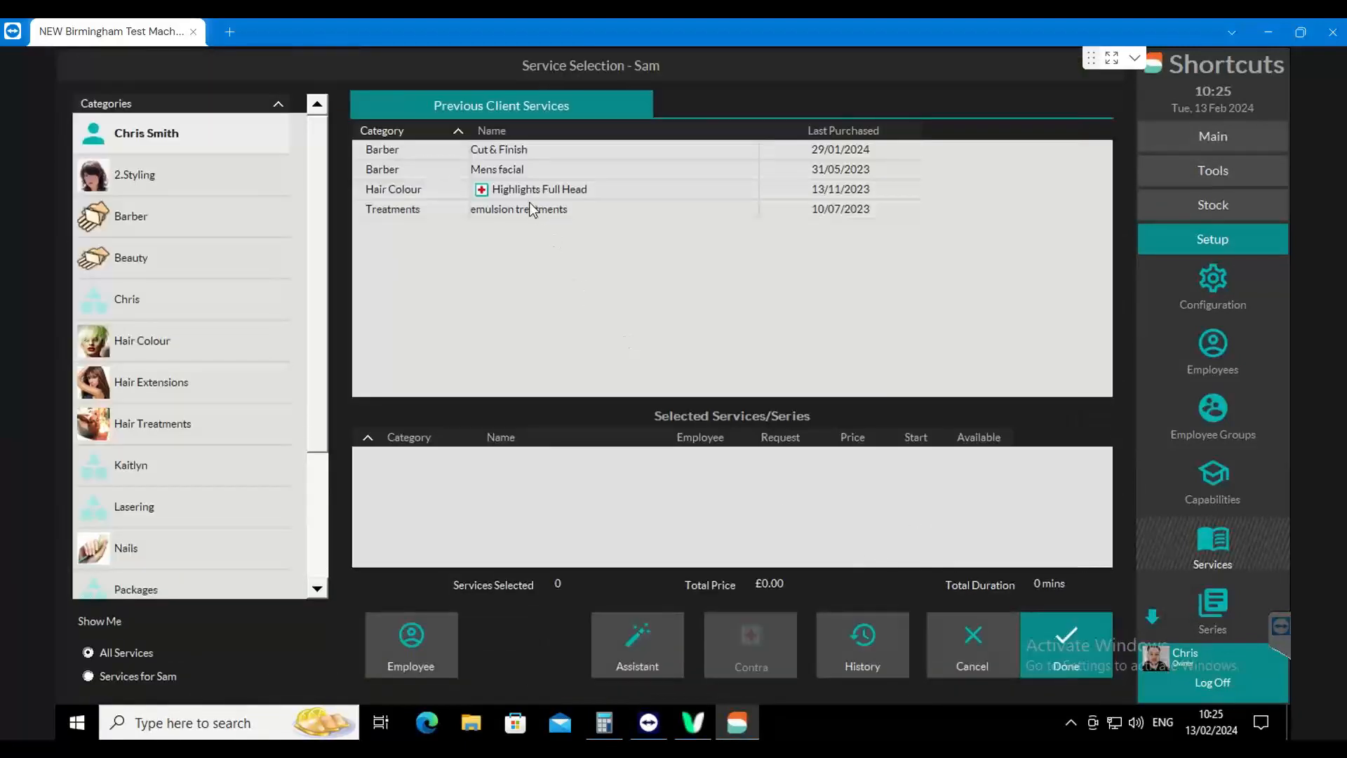
left_click(162, 344)
left_click(530, 348)
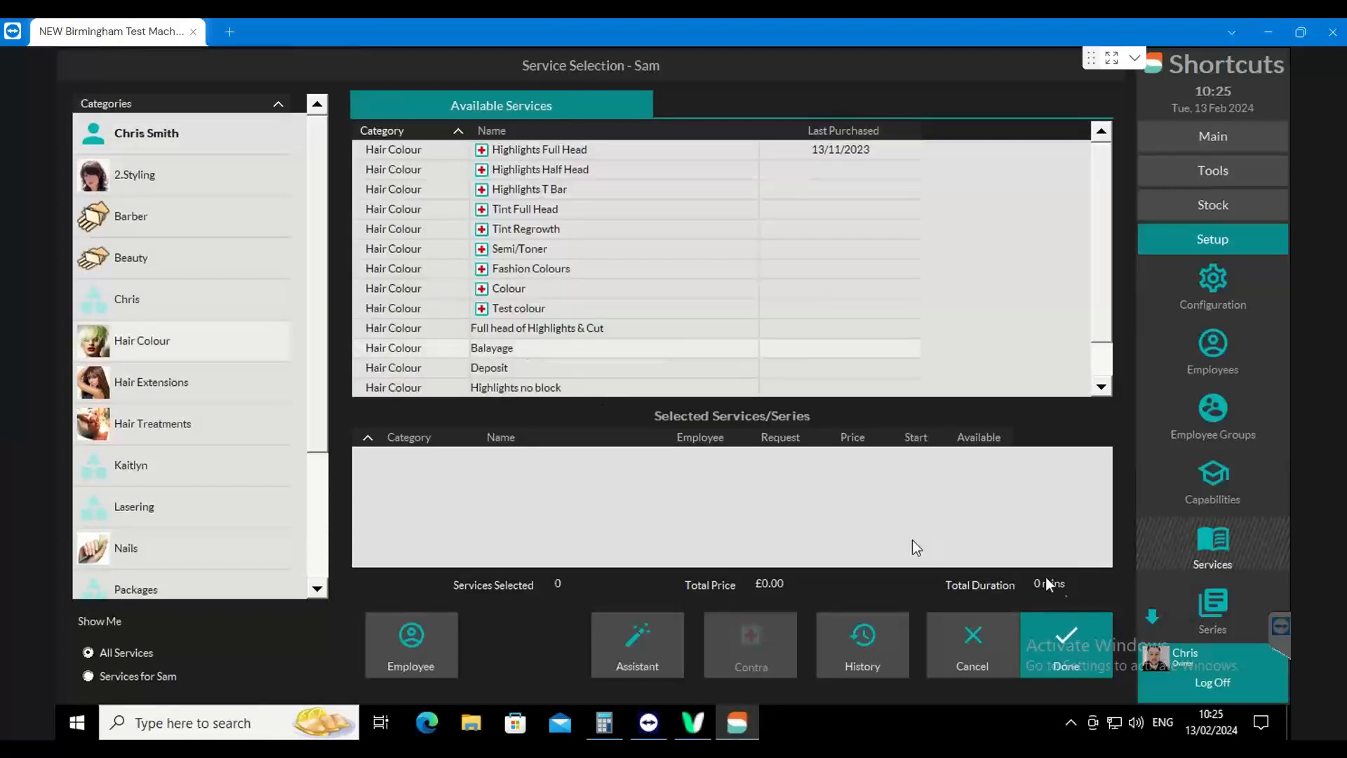
left_click(1081, 635)
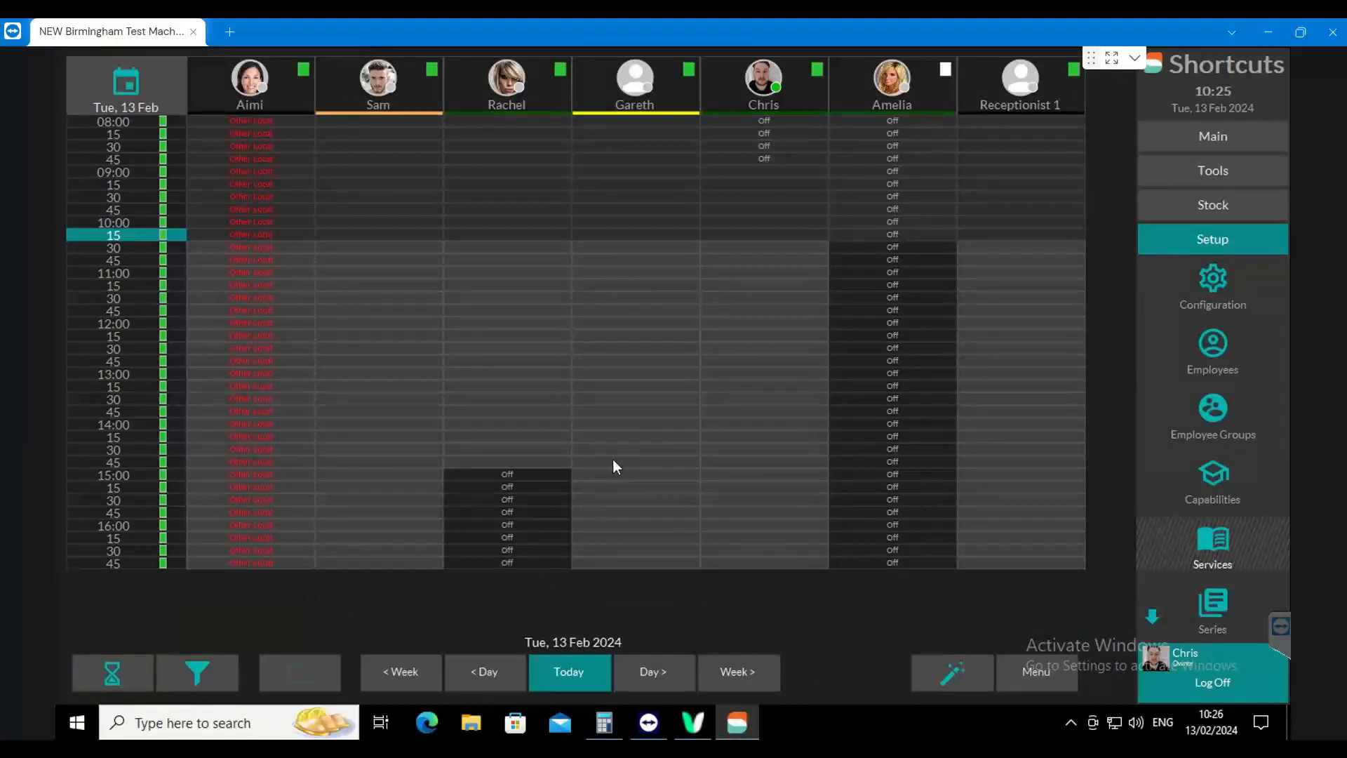
left_click(344, 319)
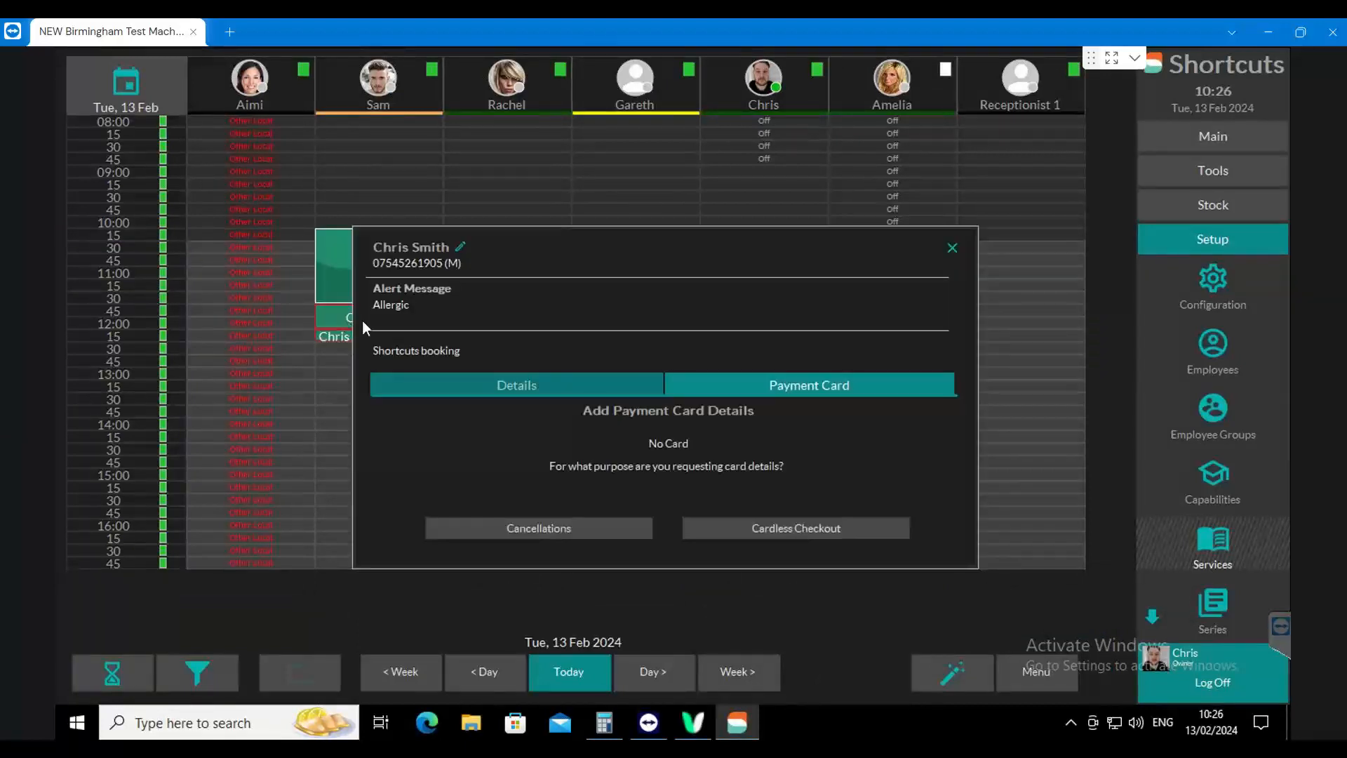
left_click(953, 248)
Mark the Balayage appointment as Needs Review, then look ahead to Thursday, 15 February, and return to today
right_click(394, 267)
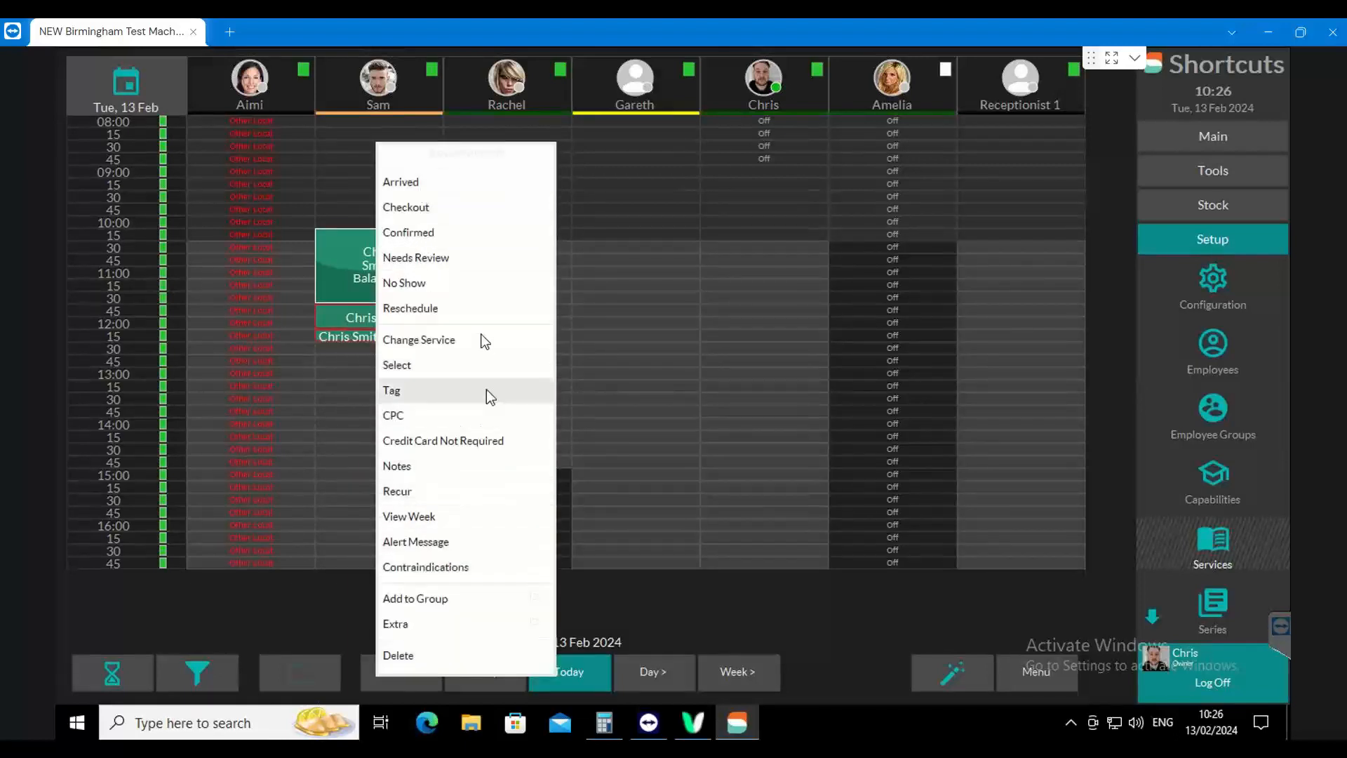
left_click(438, 260)
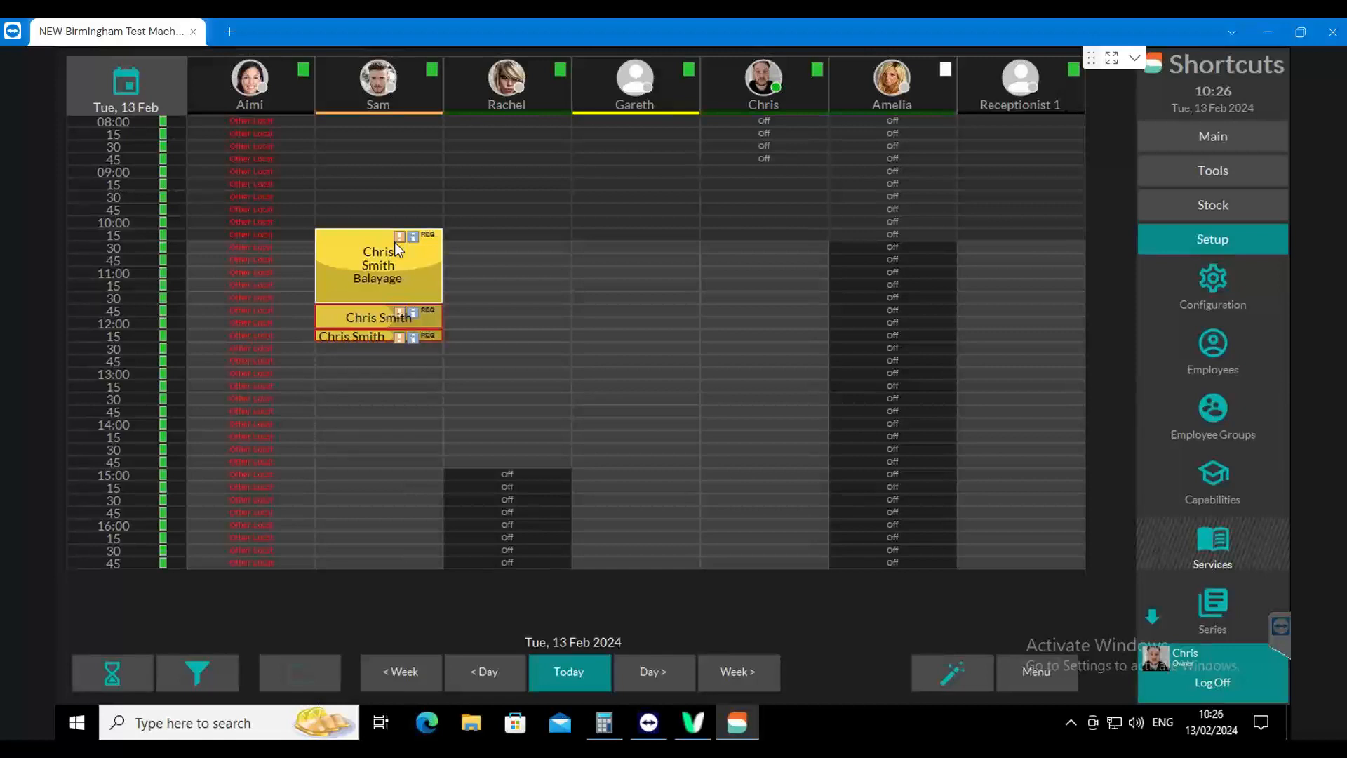
left_click(644, 666)
left_click(652, 672)
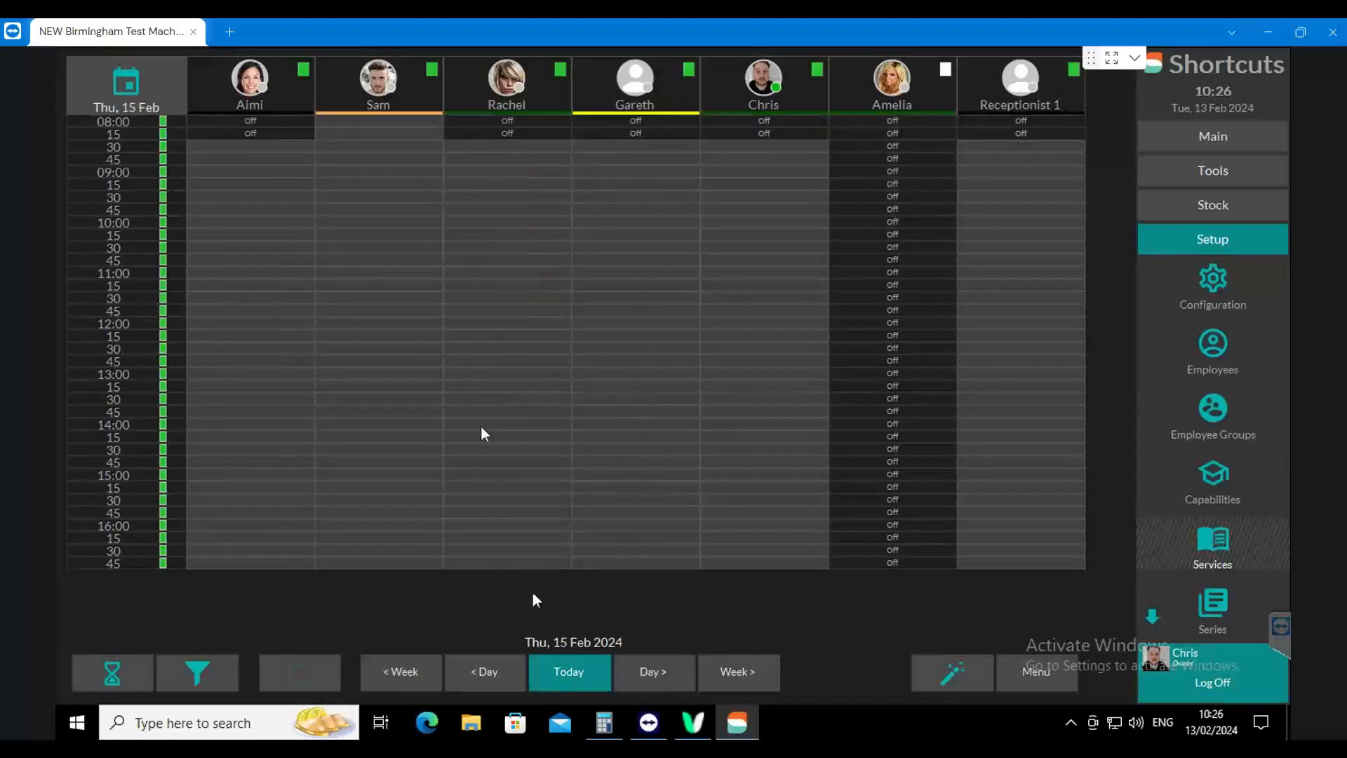
left_click(560, 670)
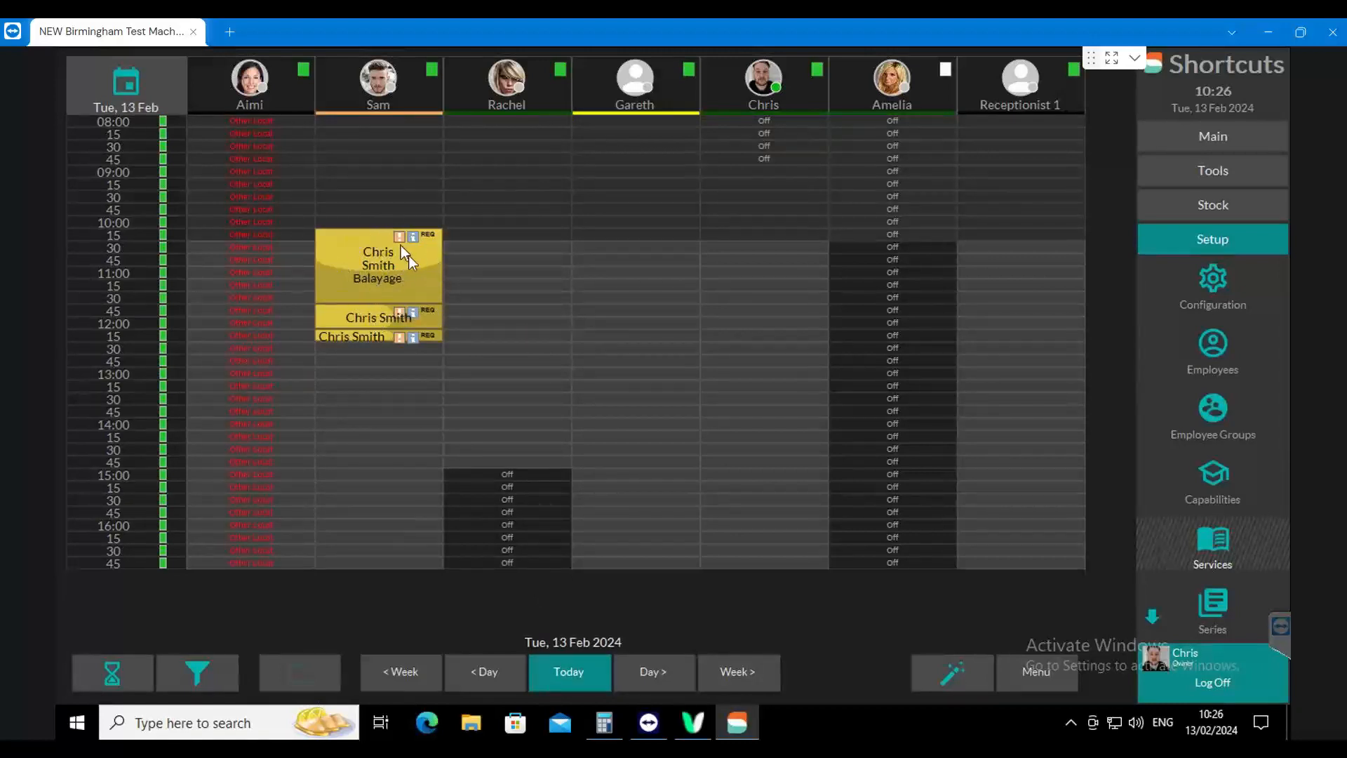
Mark the Balayage appointment as Reviewed, close its payment card prompt, and set it back to Needs Review
right_click(402, 246)
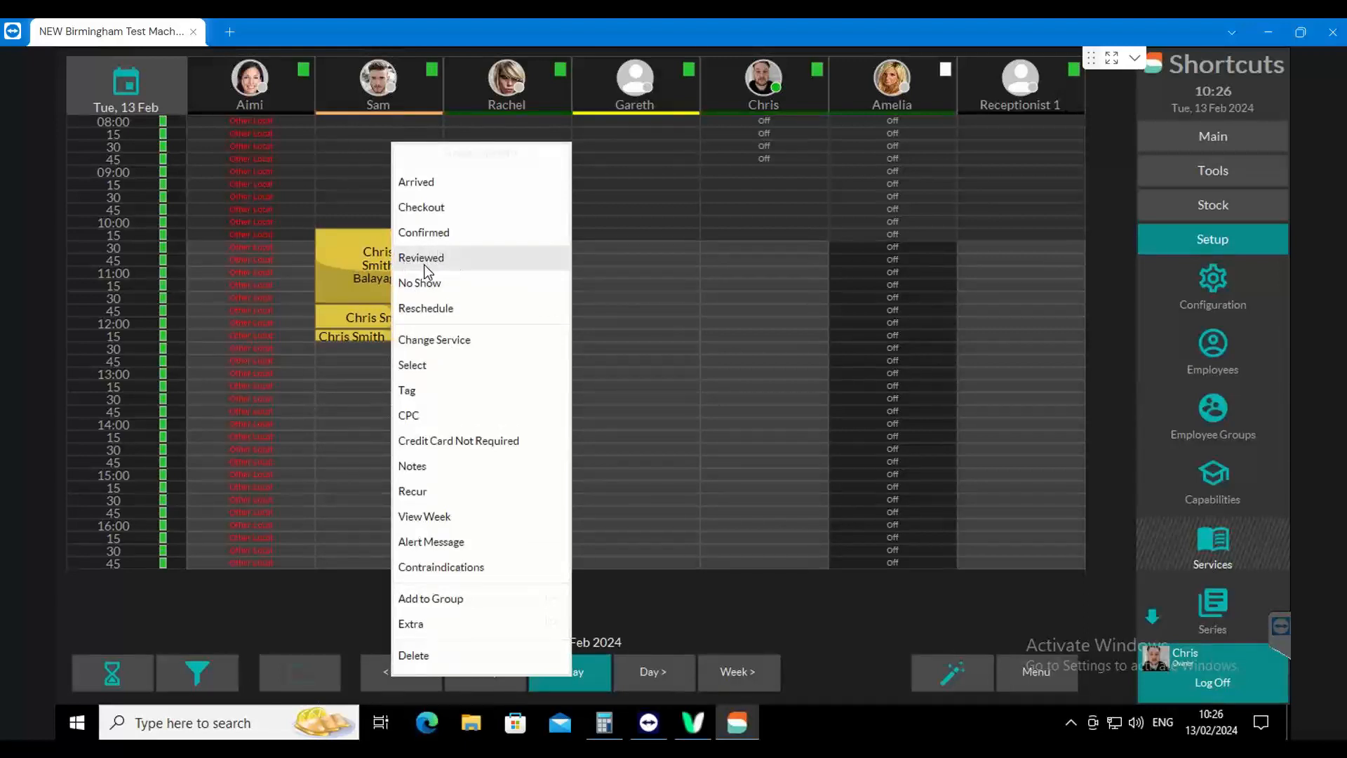
left_click(424, 265)
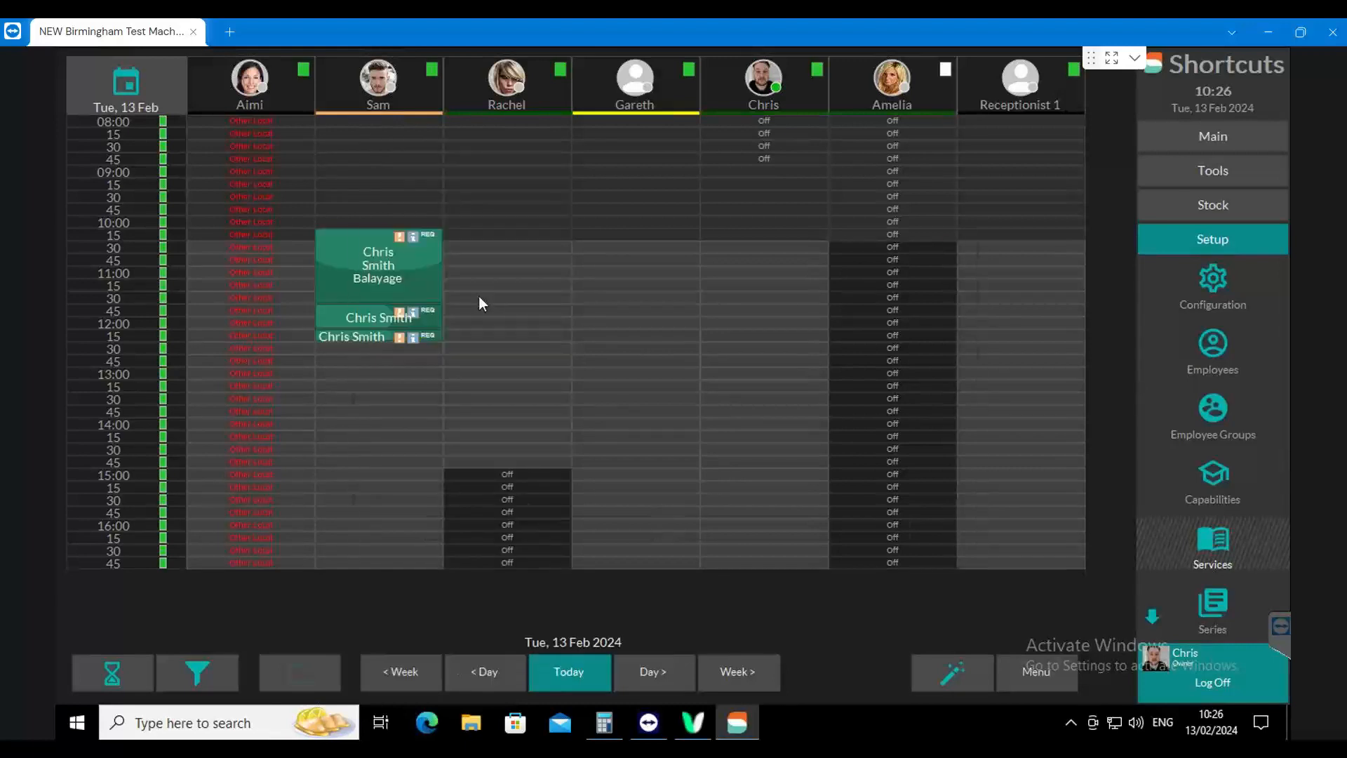
left_click(953, 248)
right_click(416, 275)
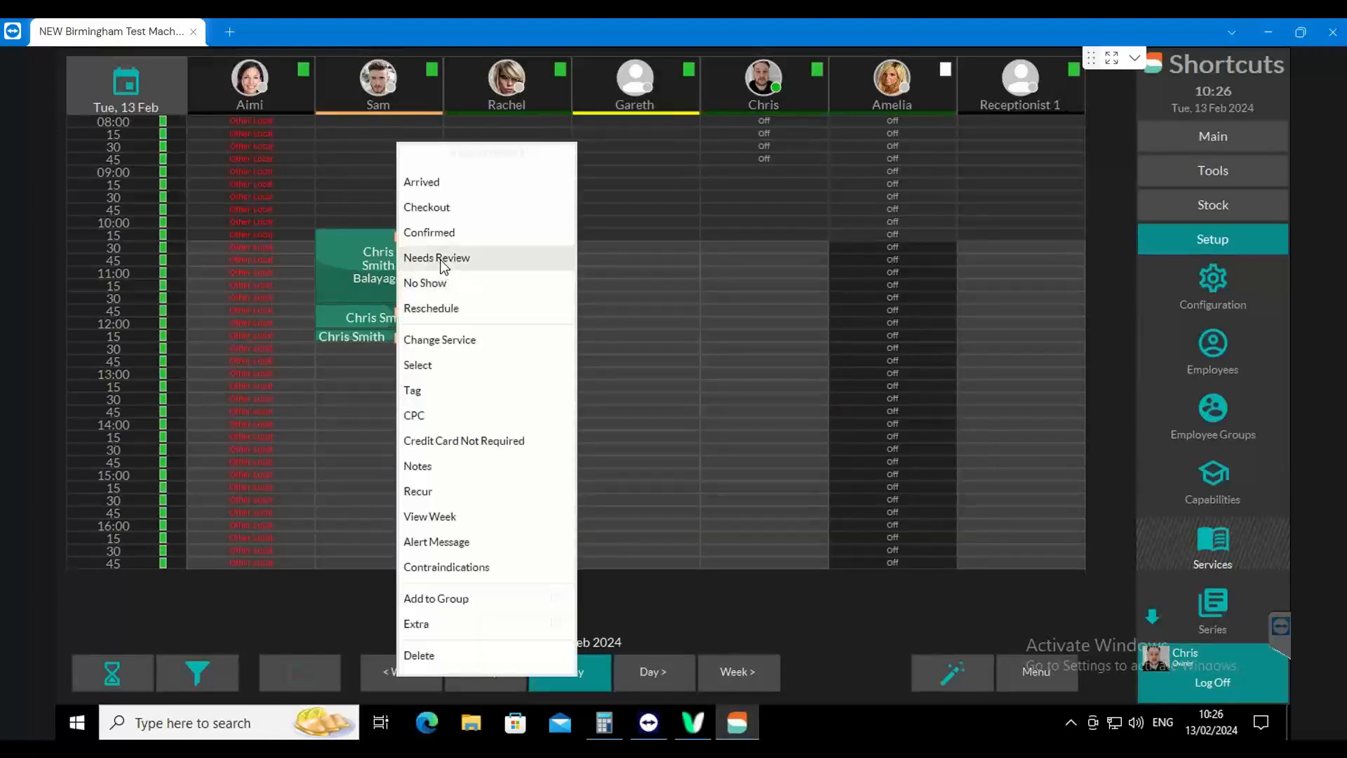
left_click(453, 258)
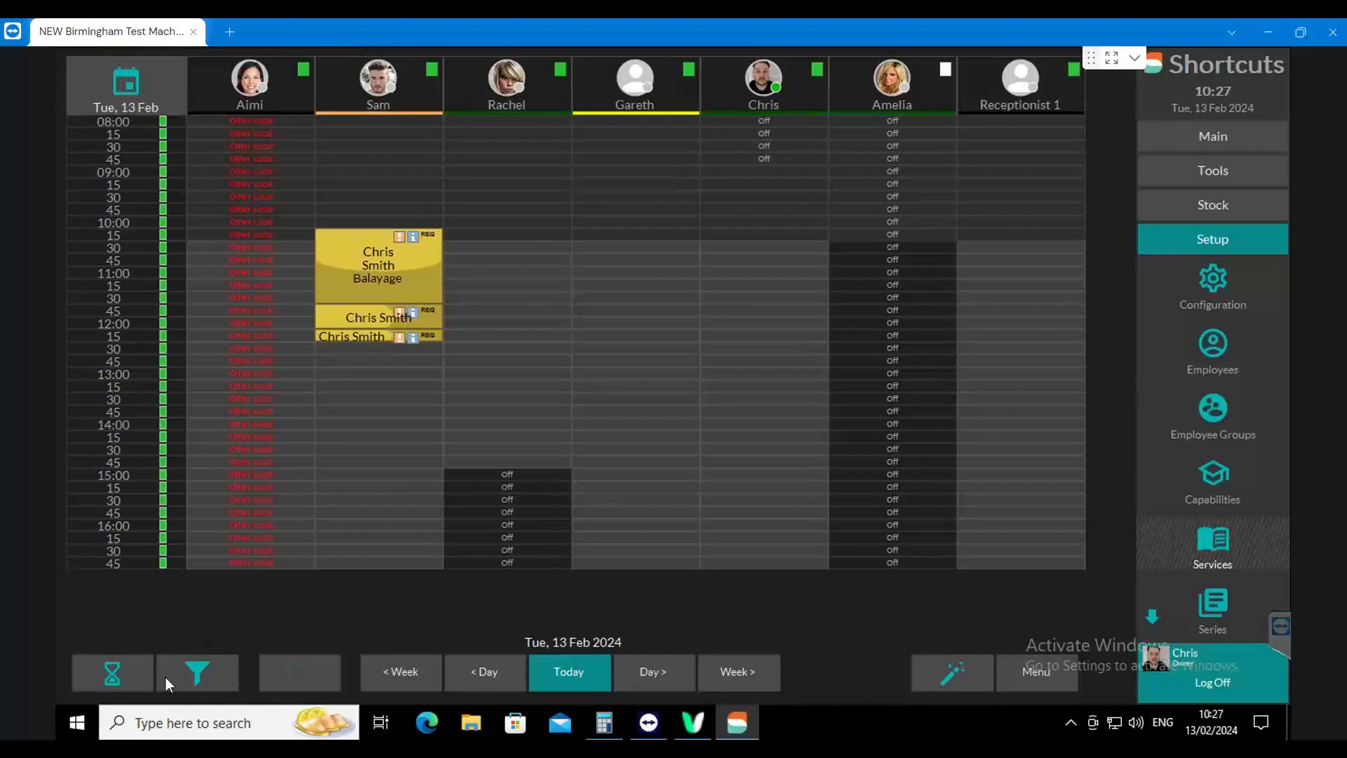
Filter the appointment book by Review and go to the awaiting-review date Tue 13 Feb 2024
left_click(187, 680)
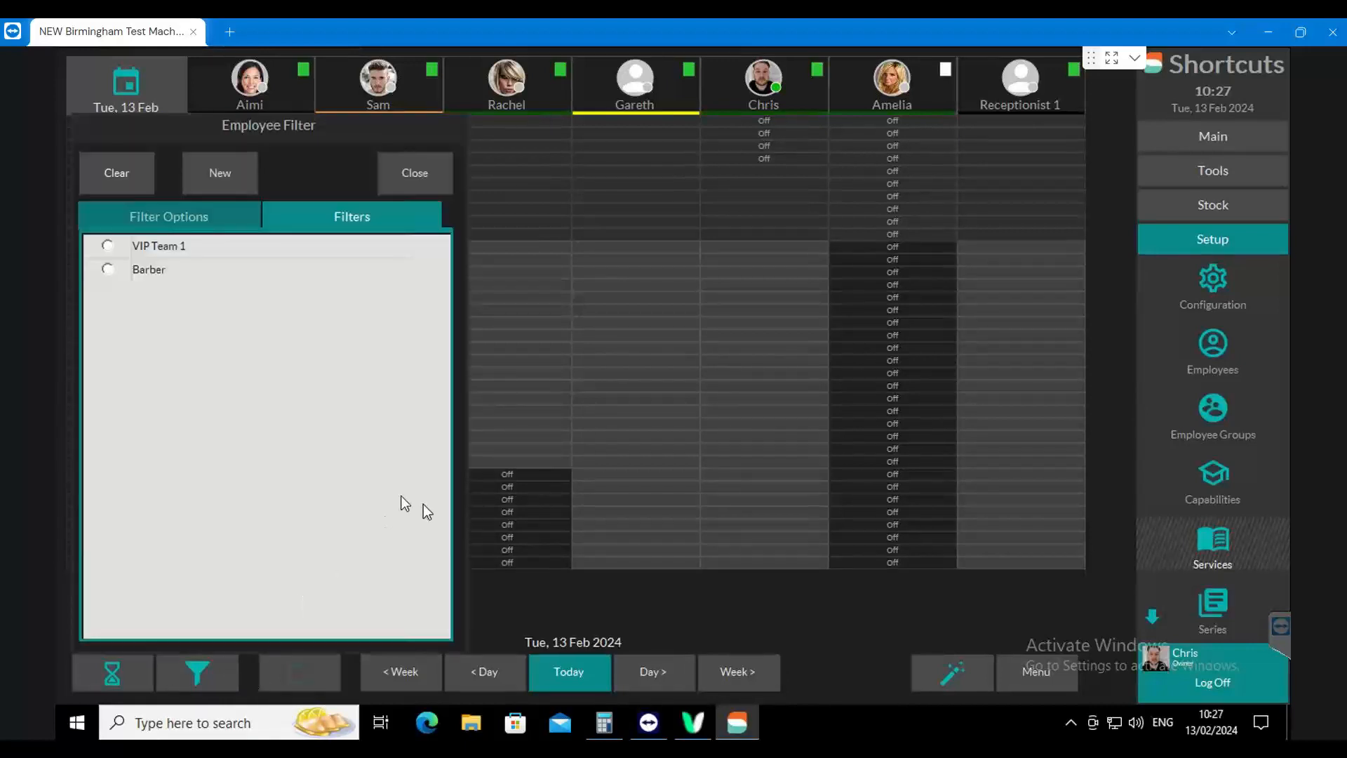
left_click(194, 229)
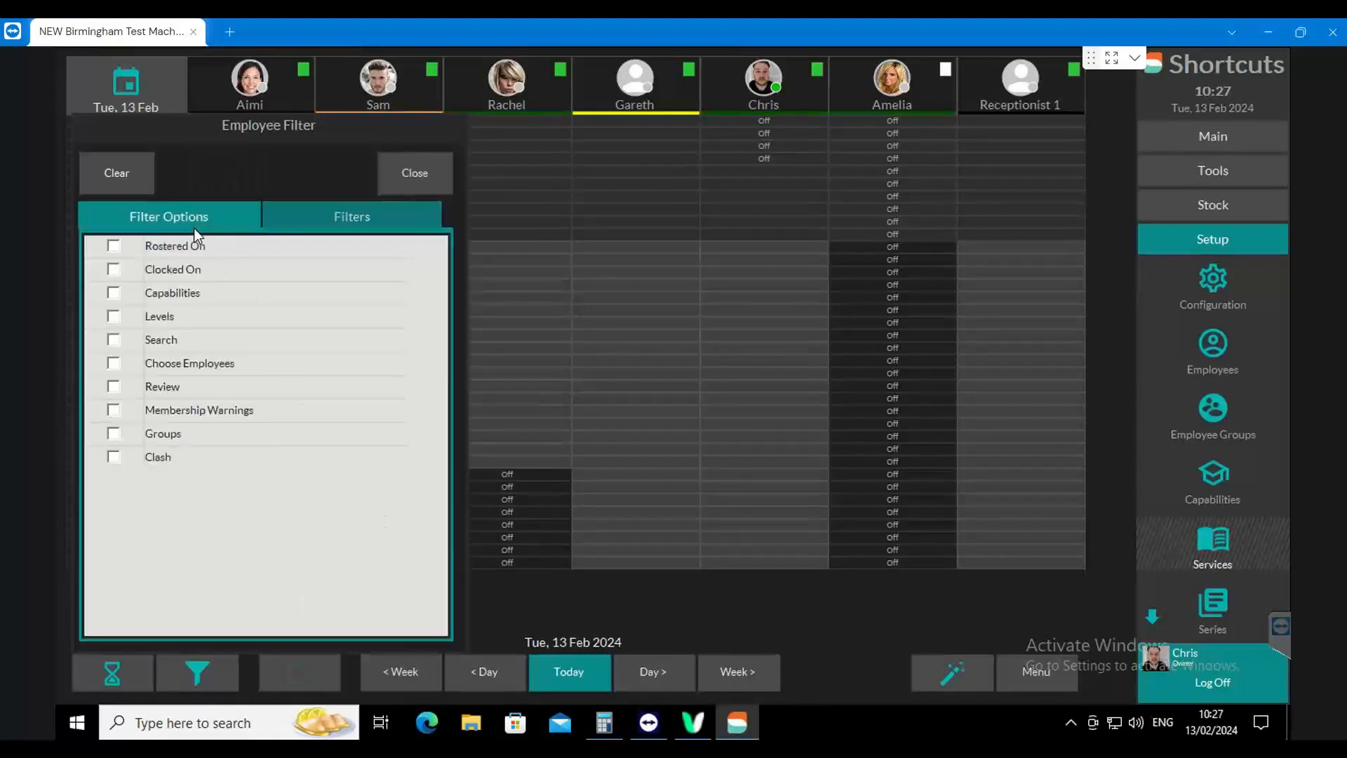
left_click(113, 386)
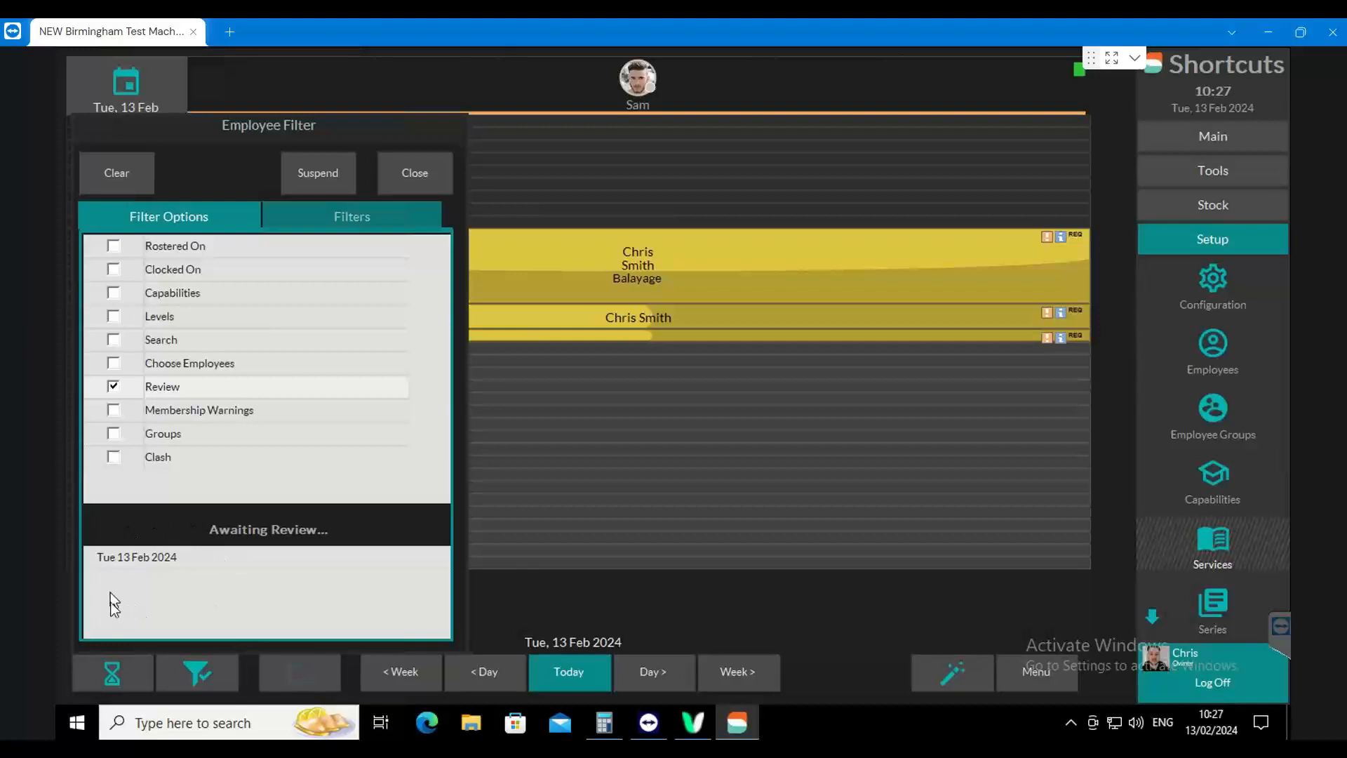
left_click(134, 560)
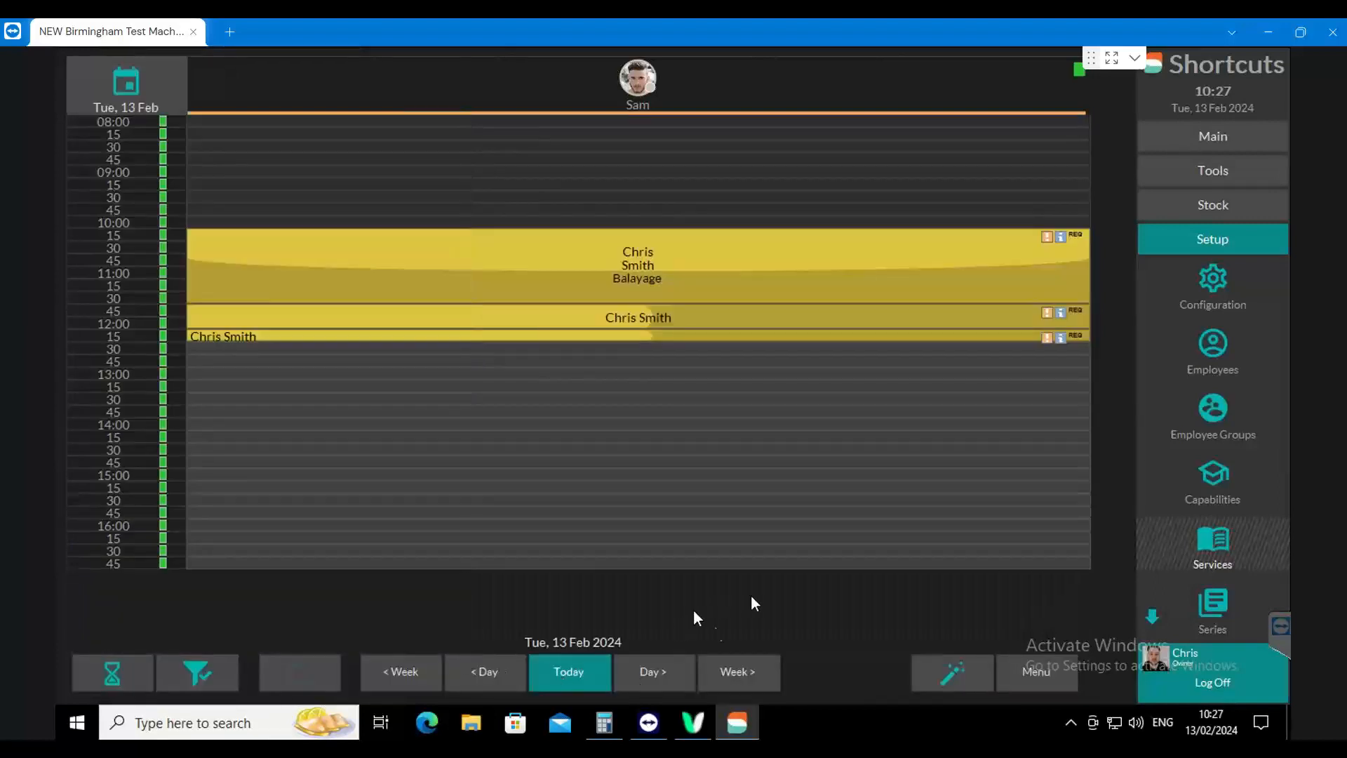
Open the notes of the Balayage appointment, view the note field of its Balayage block, and close them without adding anything
right_click(664, 272)
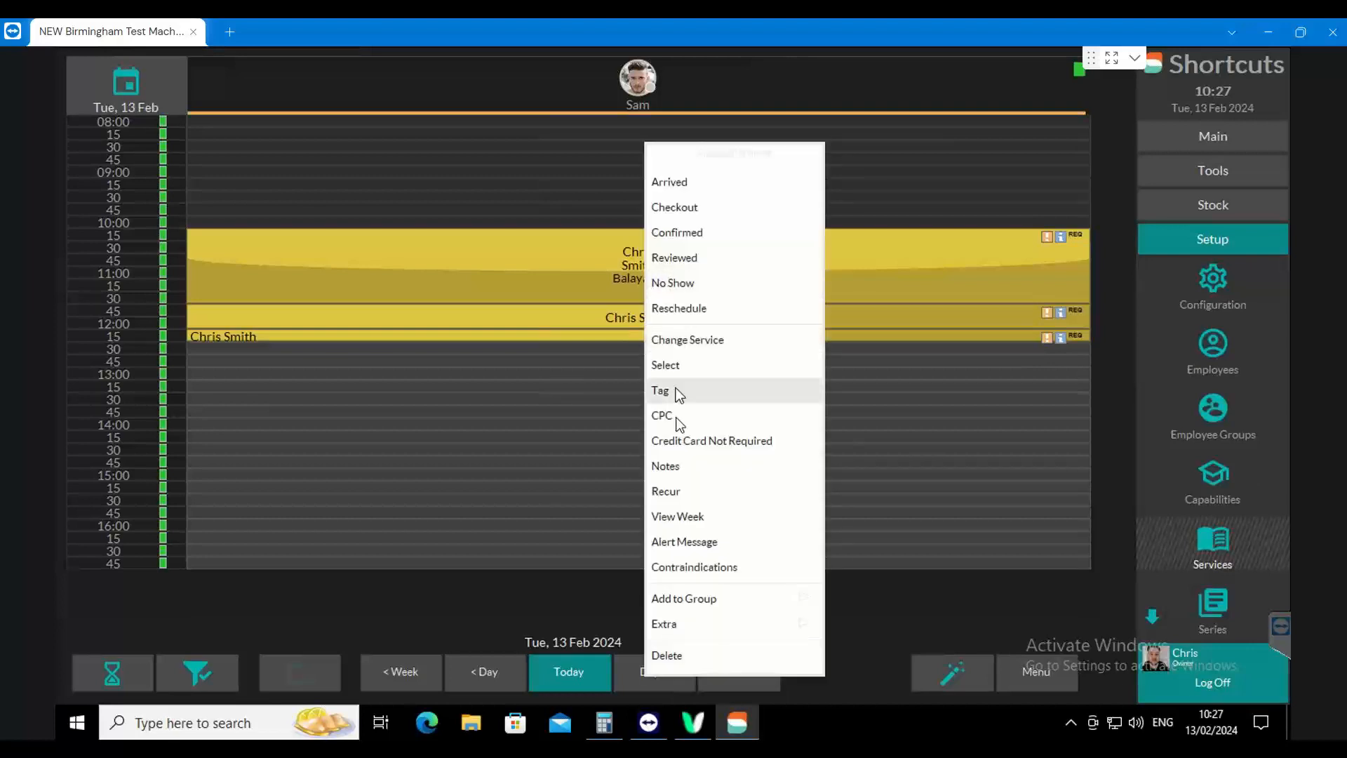
left_click(665, 466)
left_click(637, 268)
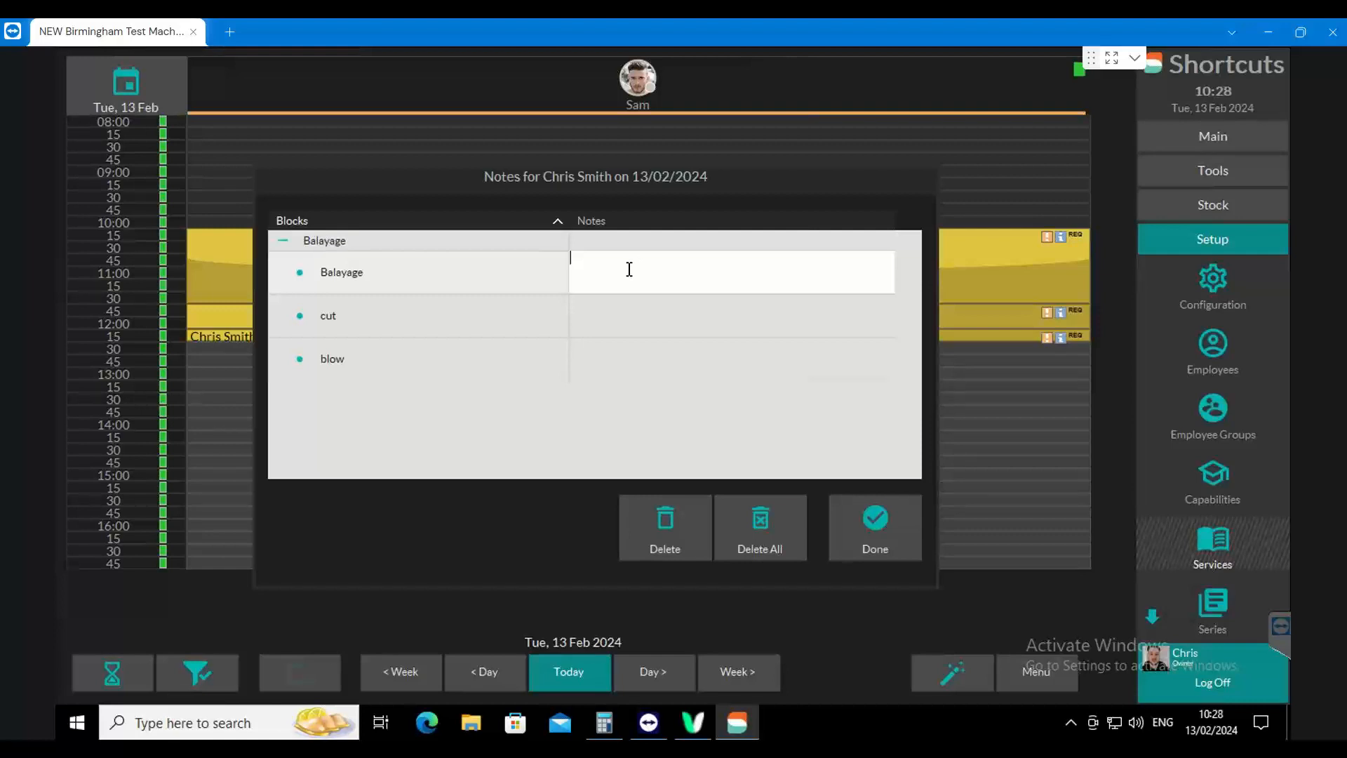
left_click(902, 535)
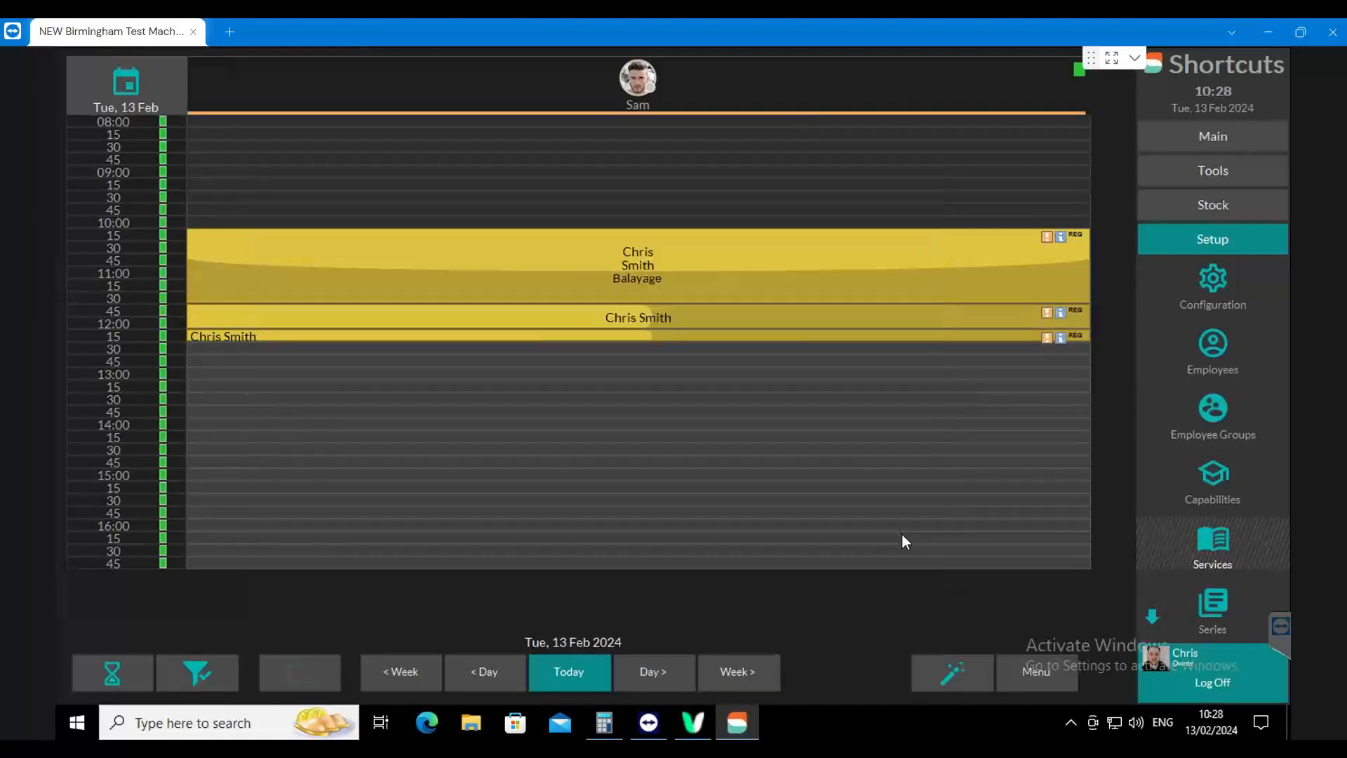
Open the client's history from the Balayage appointment, view a blank visit note, cancel it and close the history
left_click(579, 288)
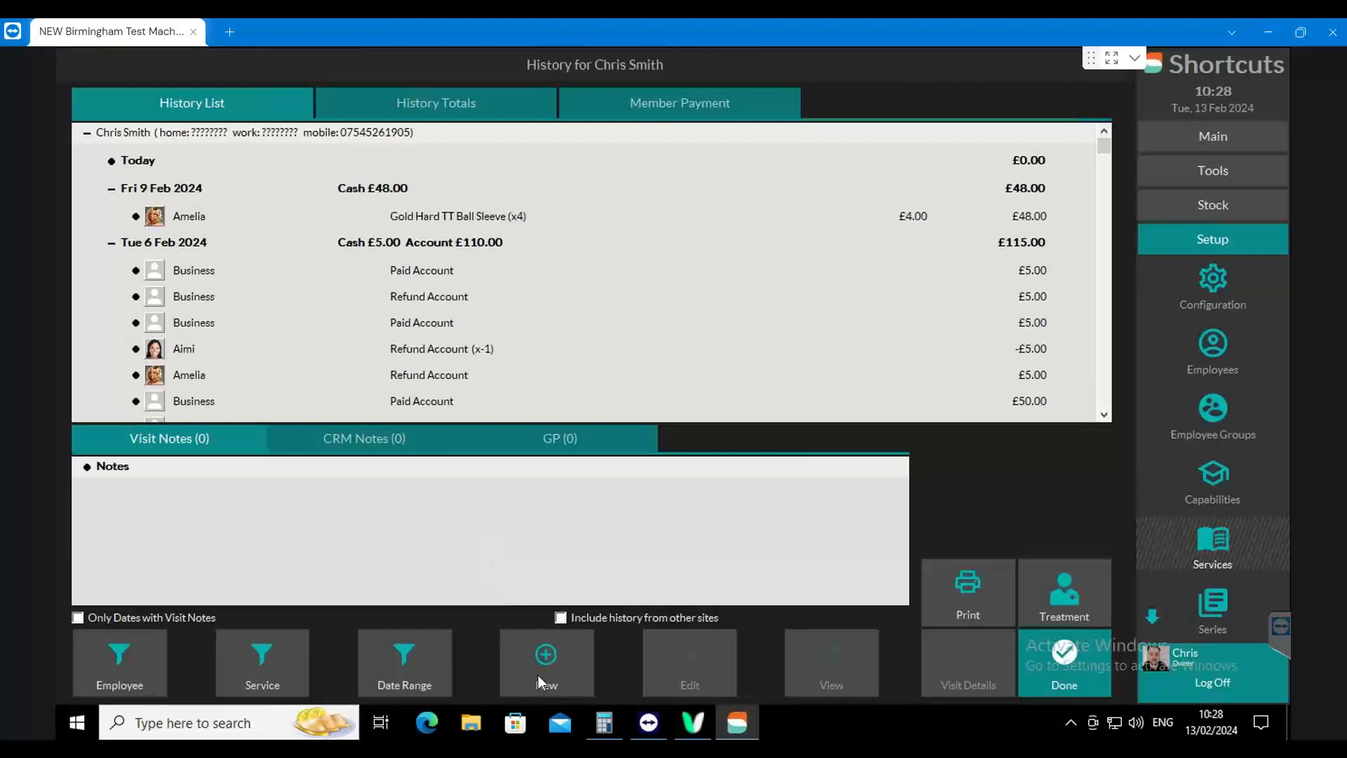
left_click(538, 675)
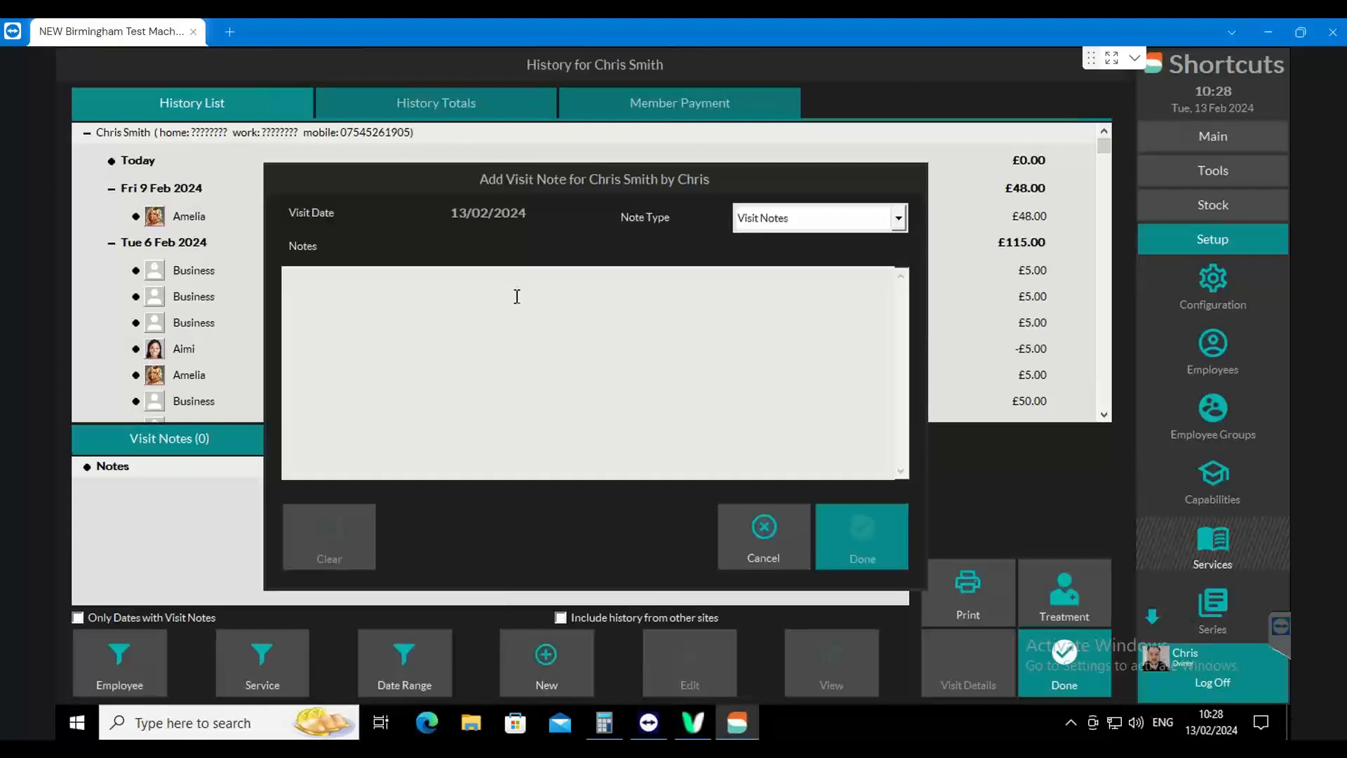
left_click(398, 340)
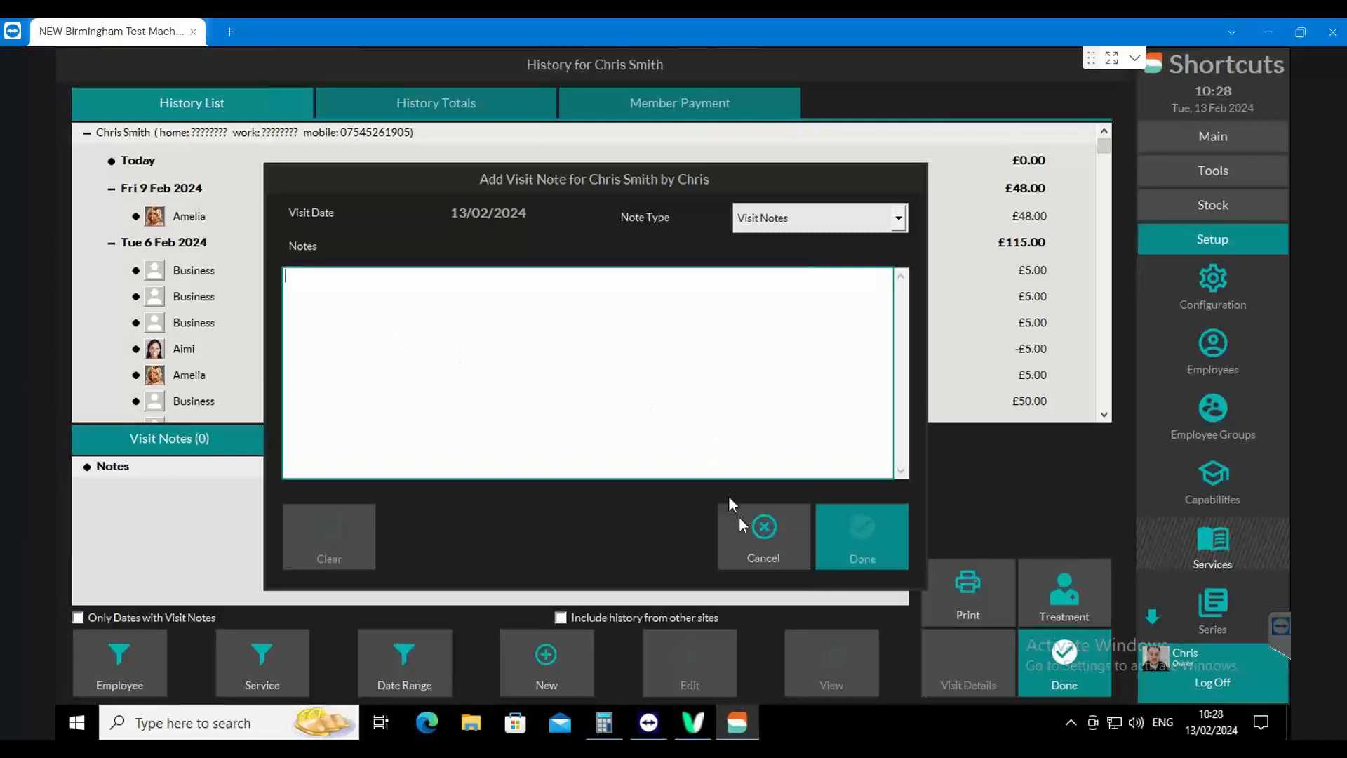
left_click(758, 530)
left_click(1056, 656)
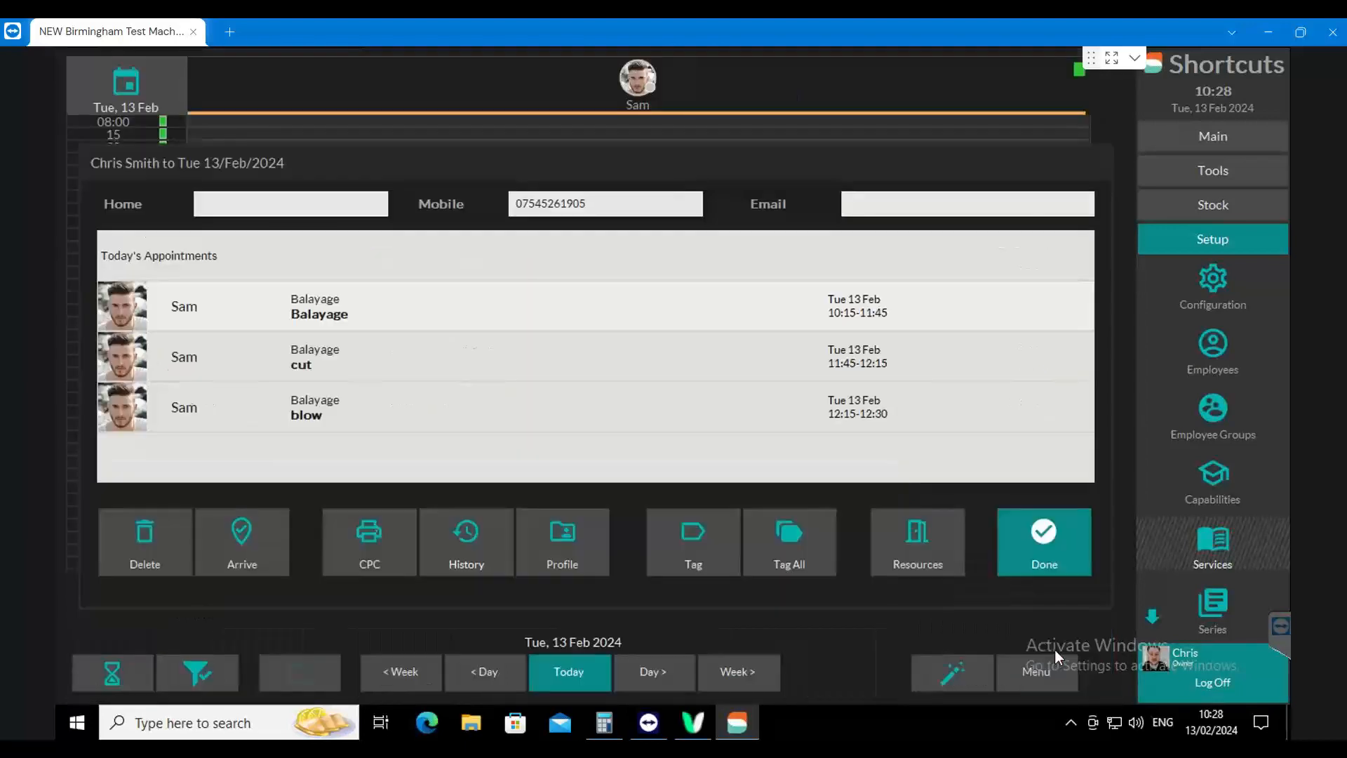
Close the client's appointment details and open the options of the Performance Summary report under Employees
left_click(1044, 544)
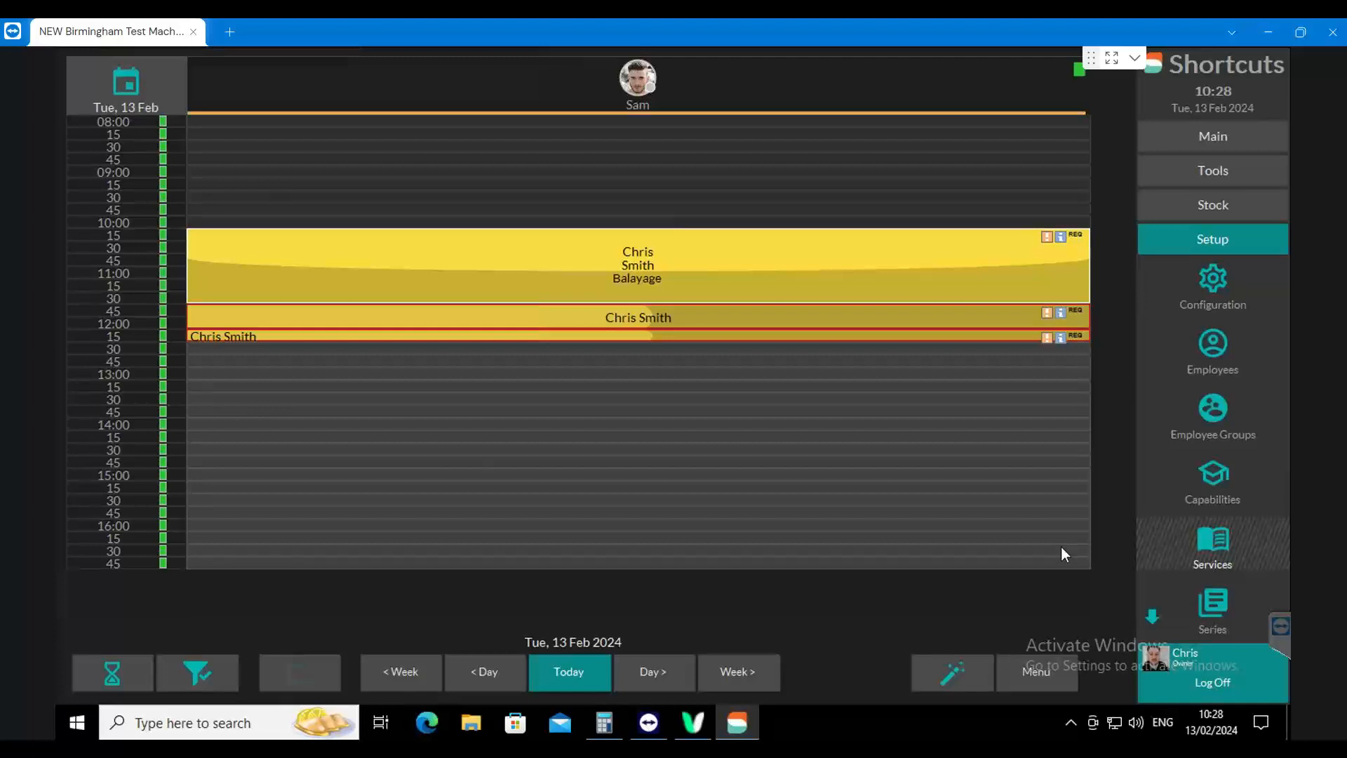
left_click(1227, 175)
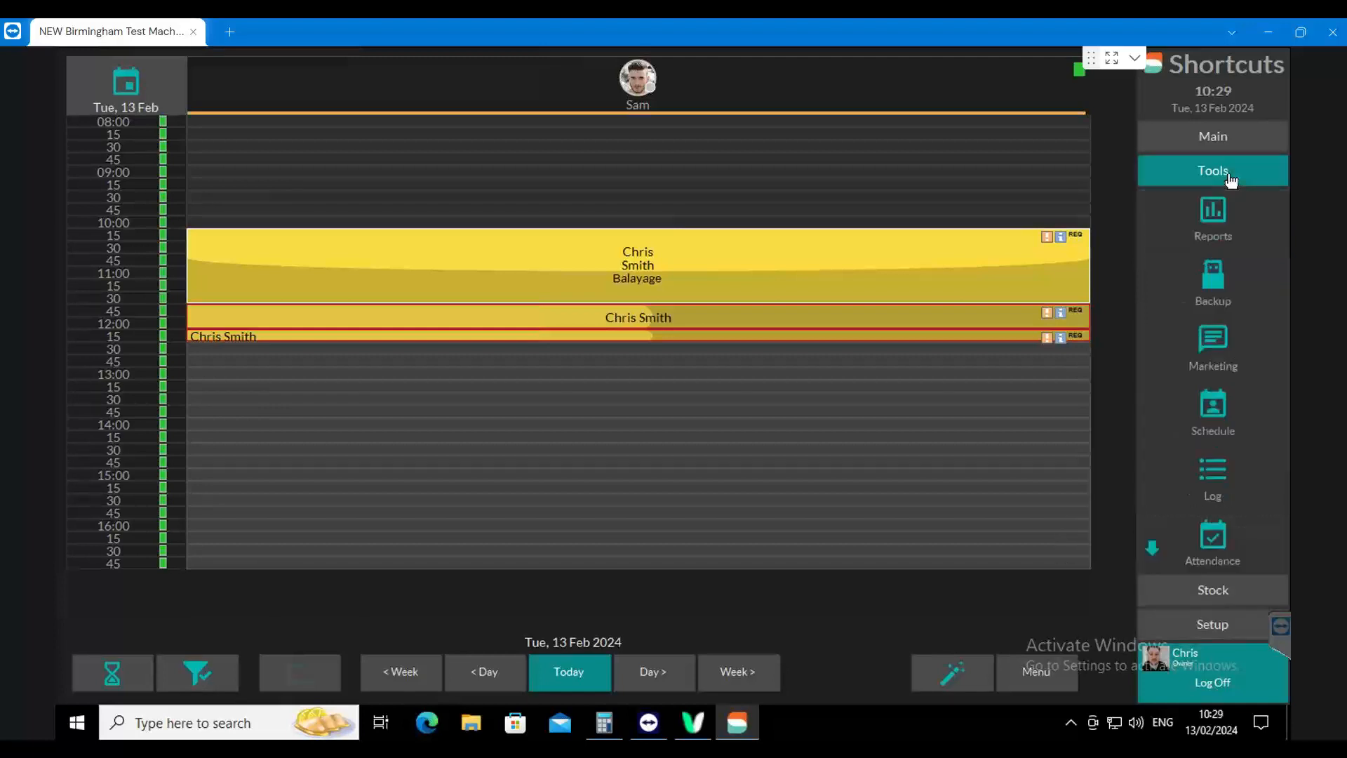
left_click(1214, 202)
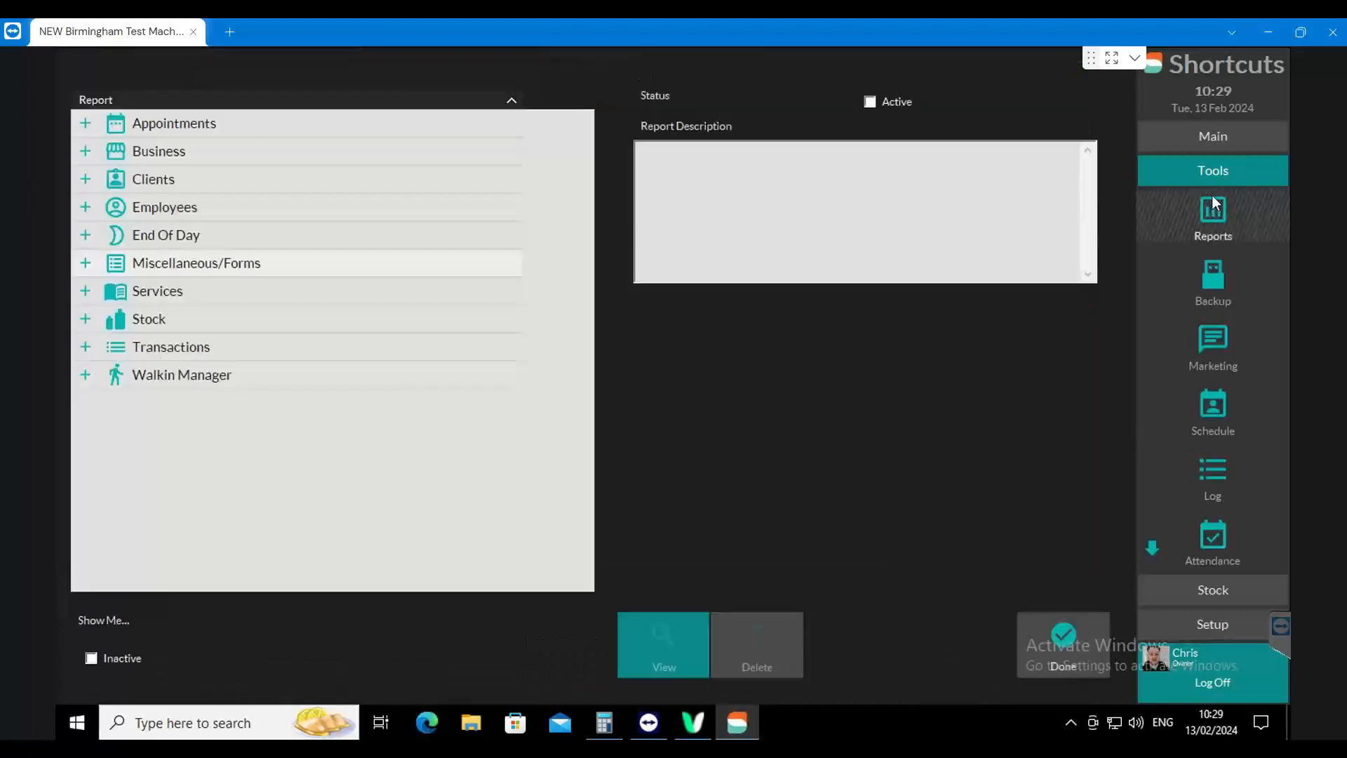
left_click(86, 207)
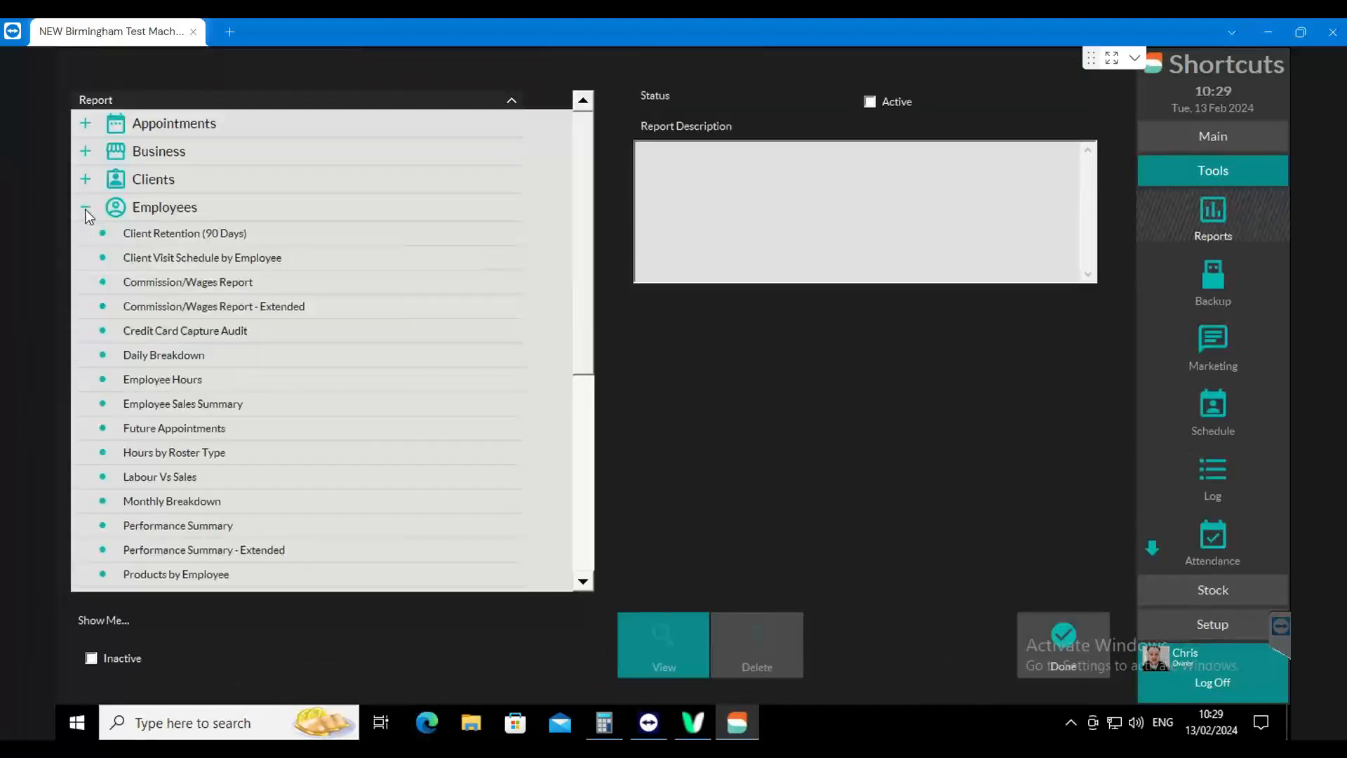
left_click(182, 522)
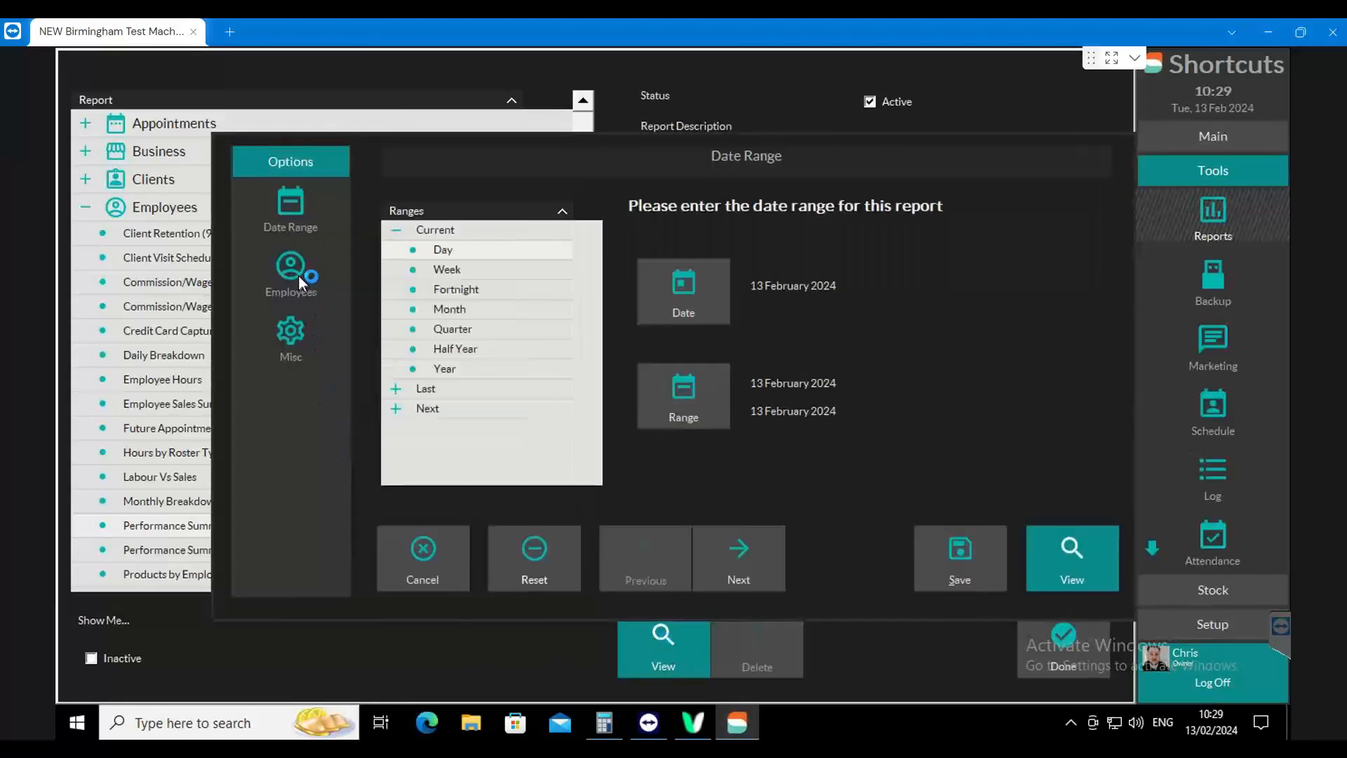
Look through the Performance Summary report's employee selection and miscellaneous parameters, and return to its date range
left_click(298, 277)
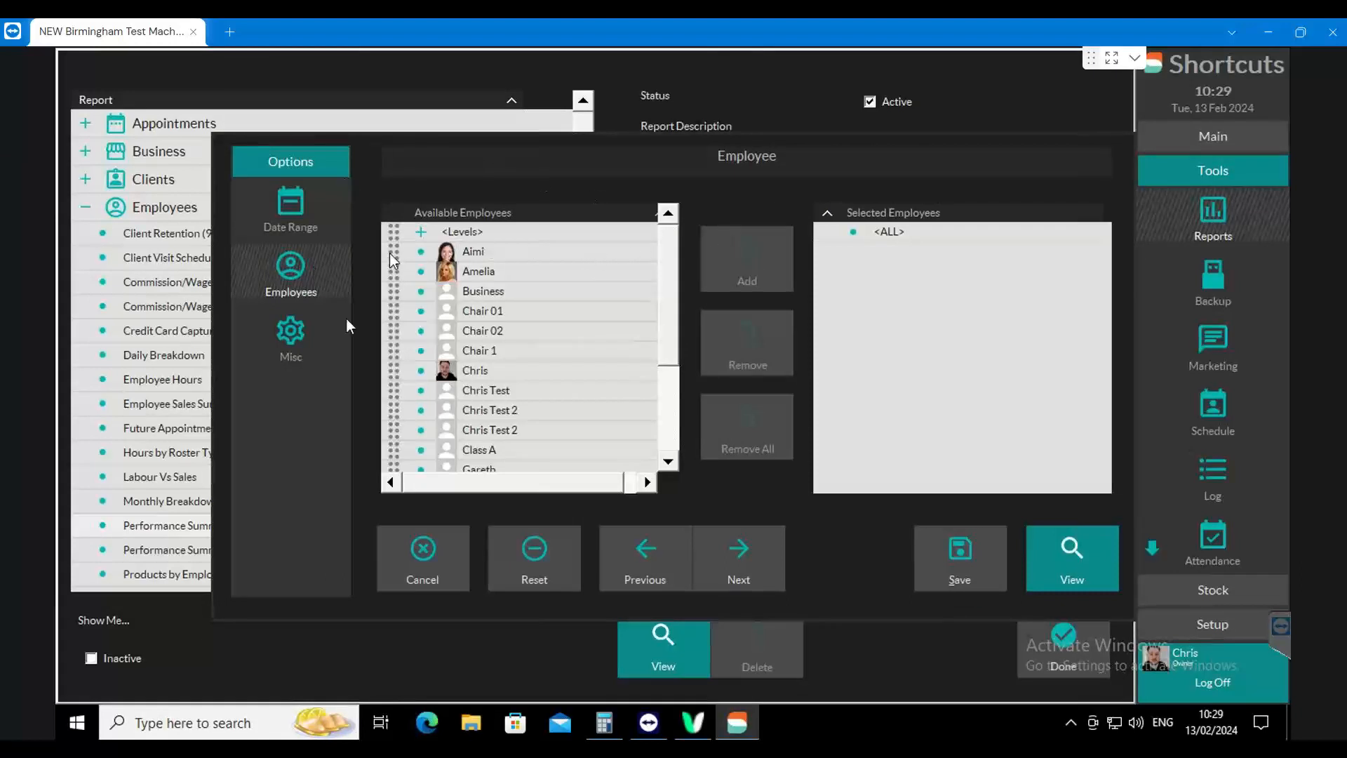
left_click(303, 344)
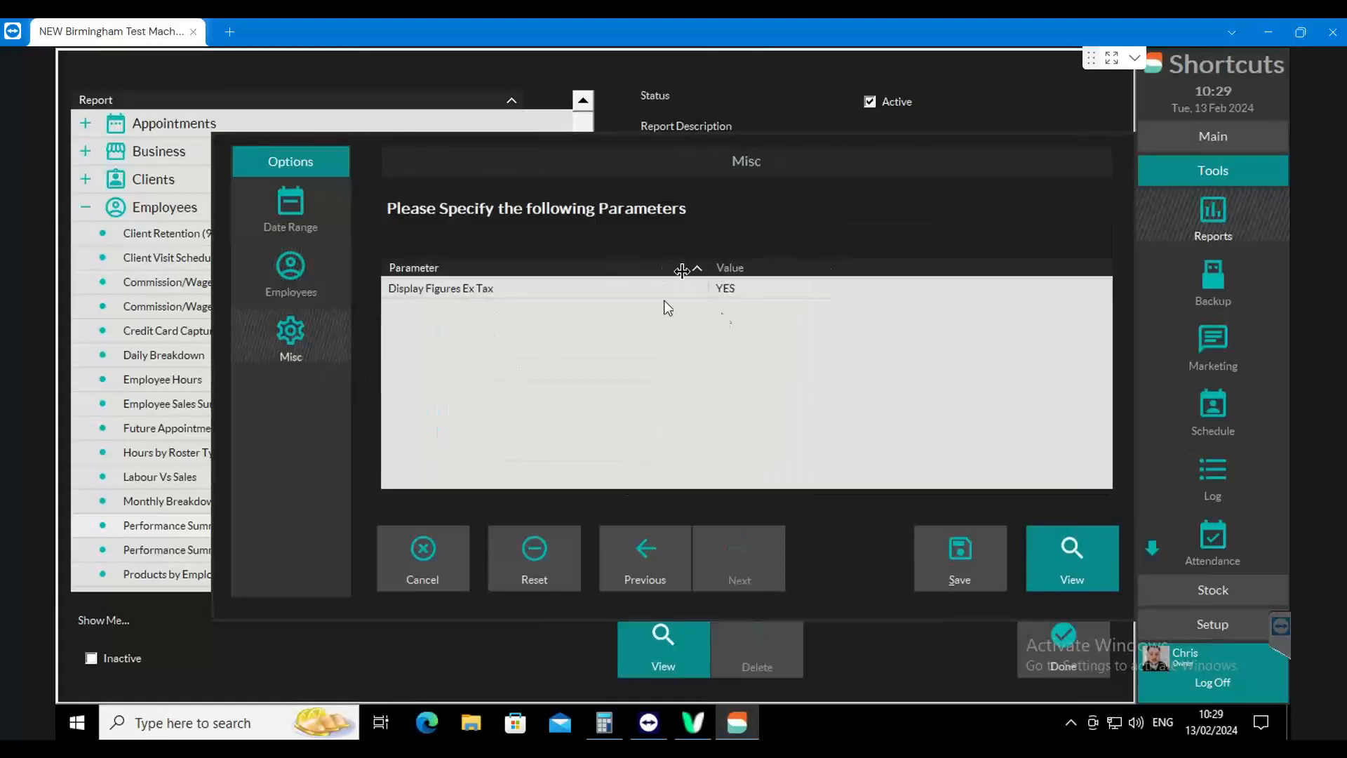
left_click(290, 275)
left_click(288, 216)
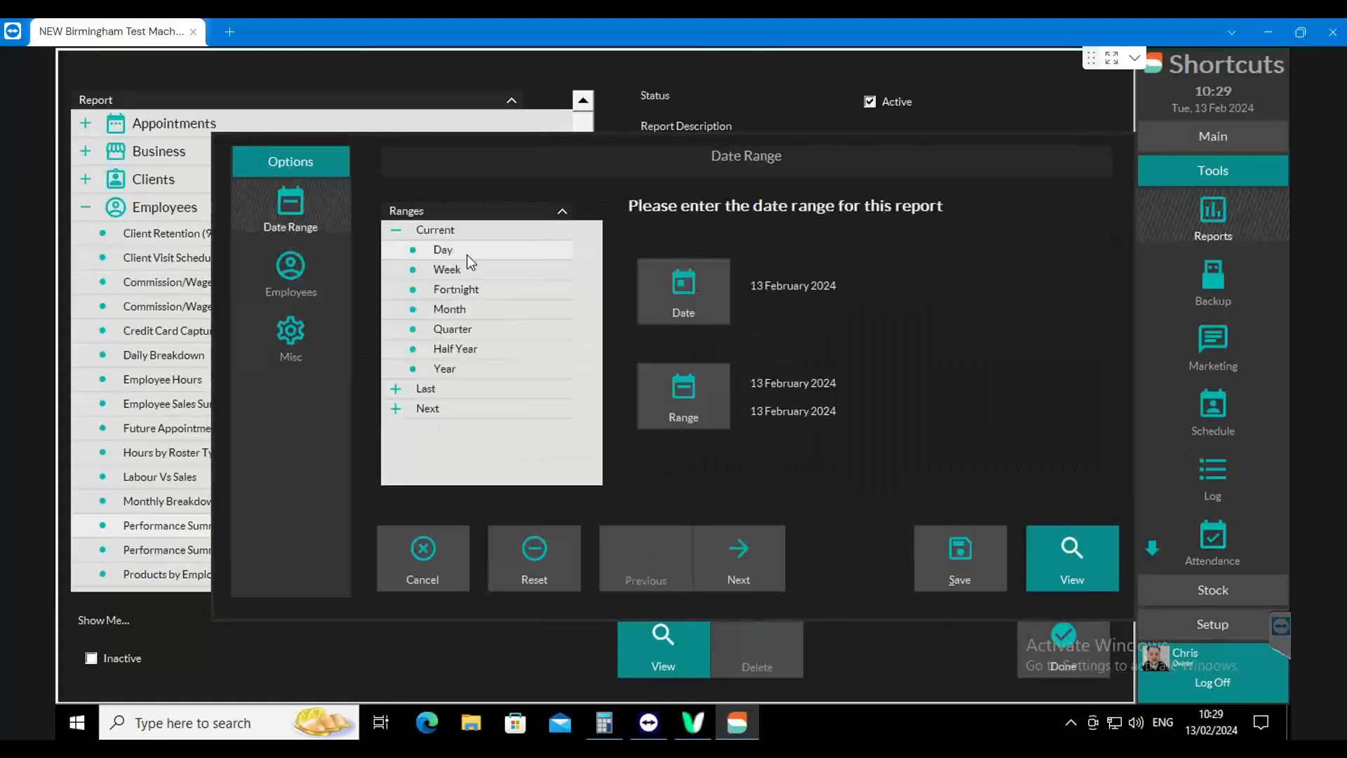
Set the Performance Summary date range to 6–13 February 2024 and generate the report
left_click(687, 397)
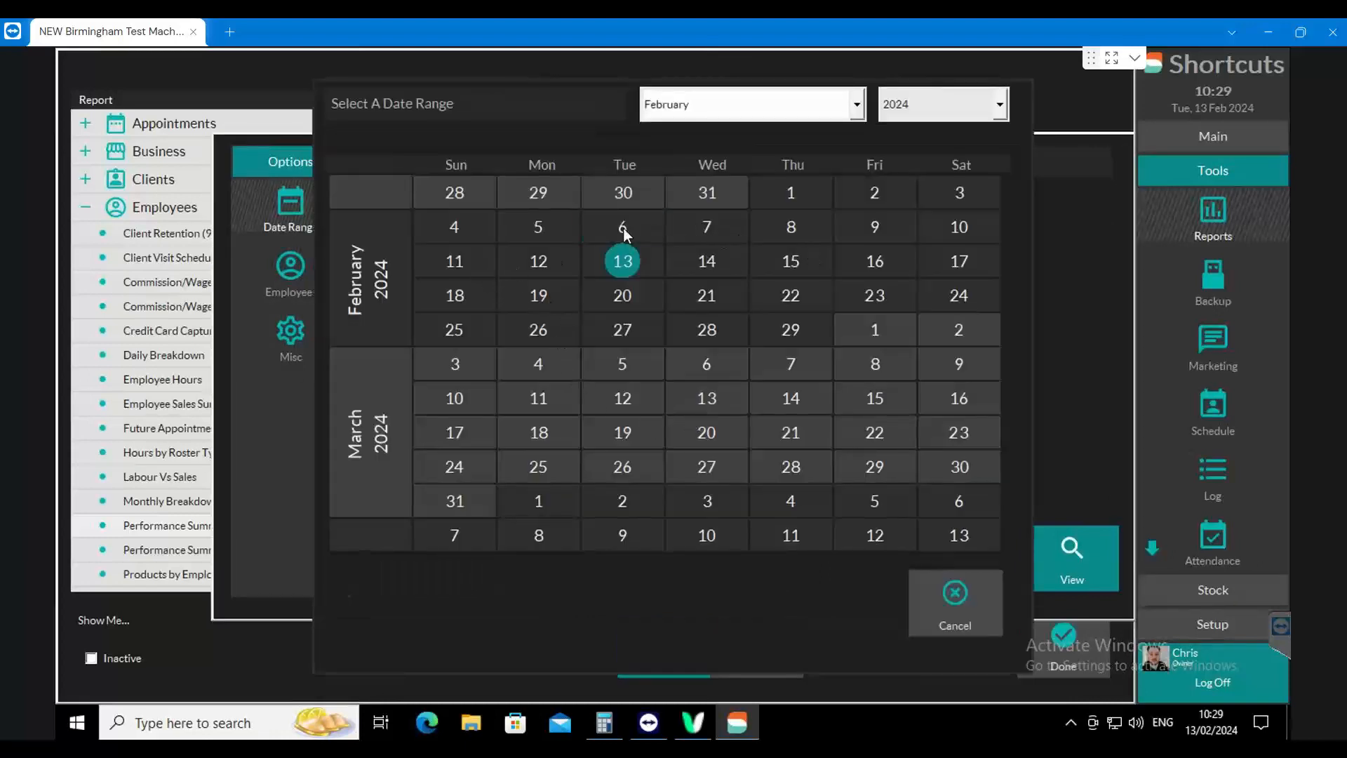
left_click(622, 260)
left_click(1049, 553)
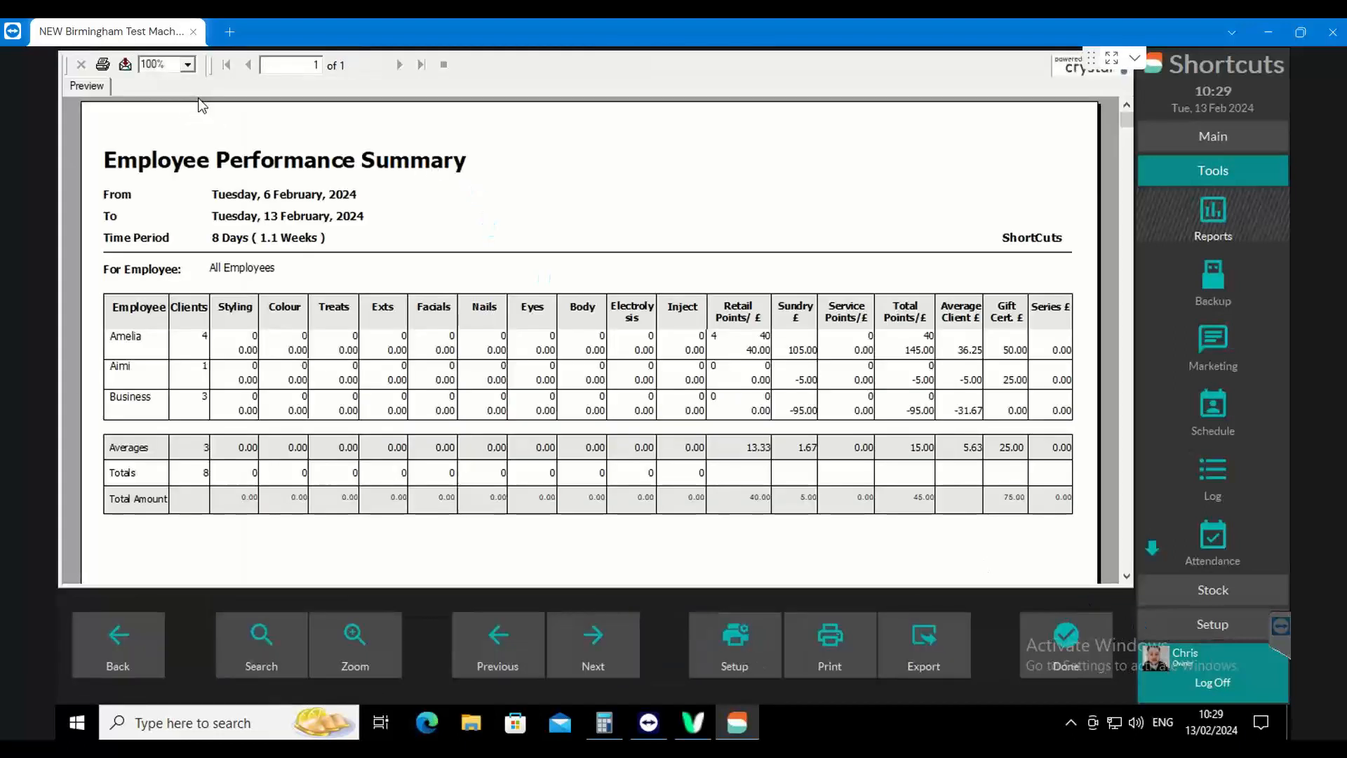
Enlarge the Employee Performance Summary to 150%, examine its employee figures and totals, and close the report
left_click(188, 64)
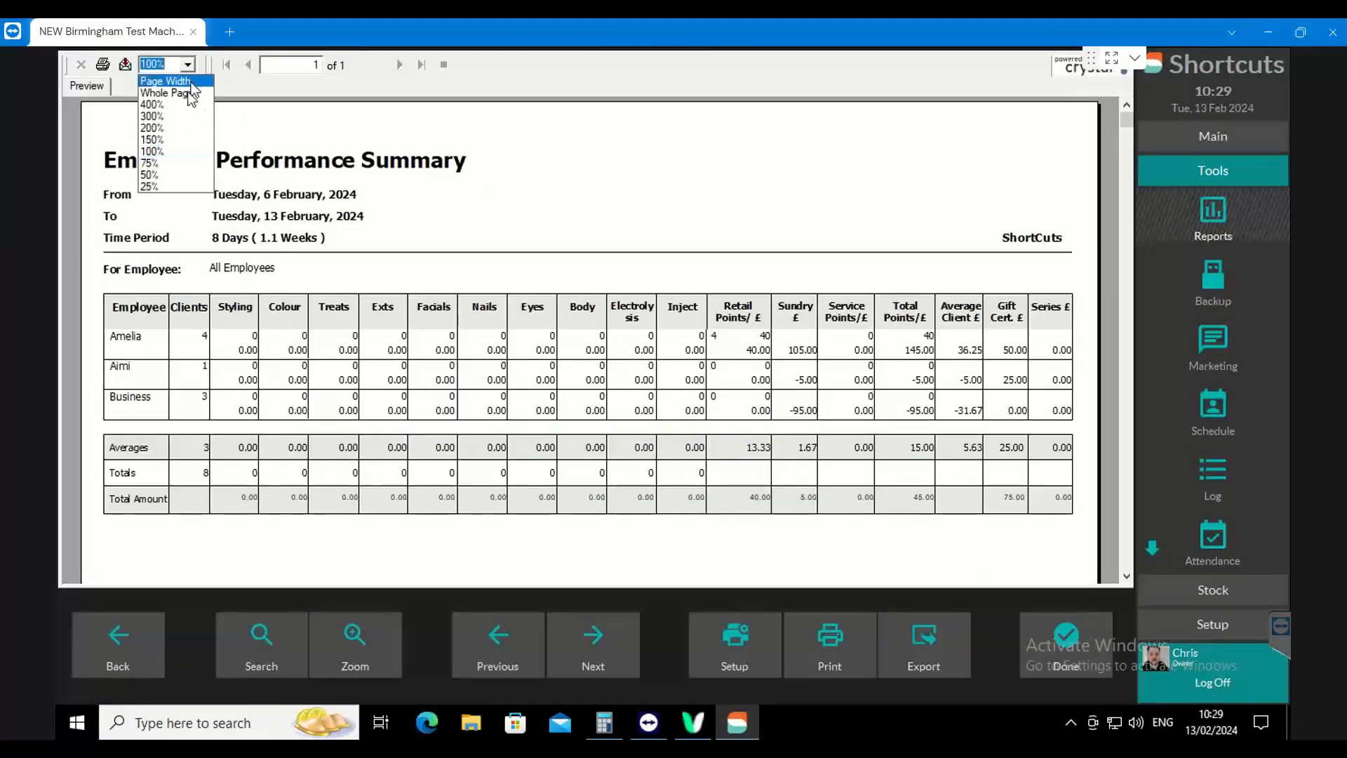
left_click(152, 139)
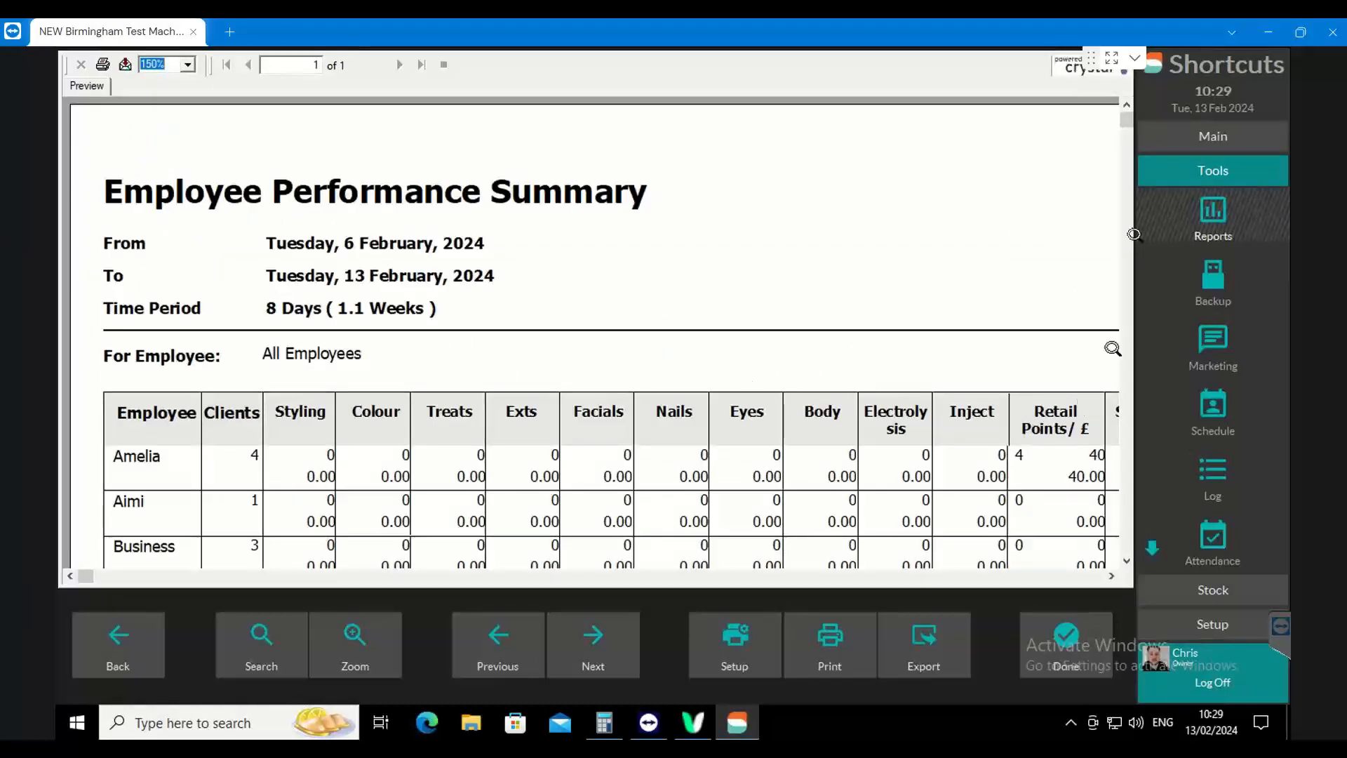
left_click_drag(1128, 112, 1134, 237)
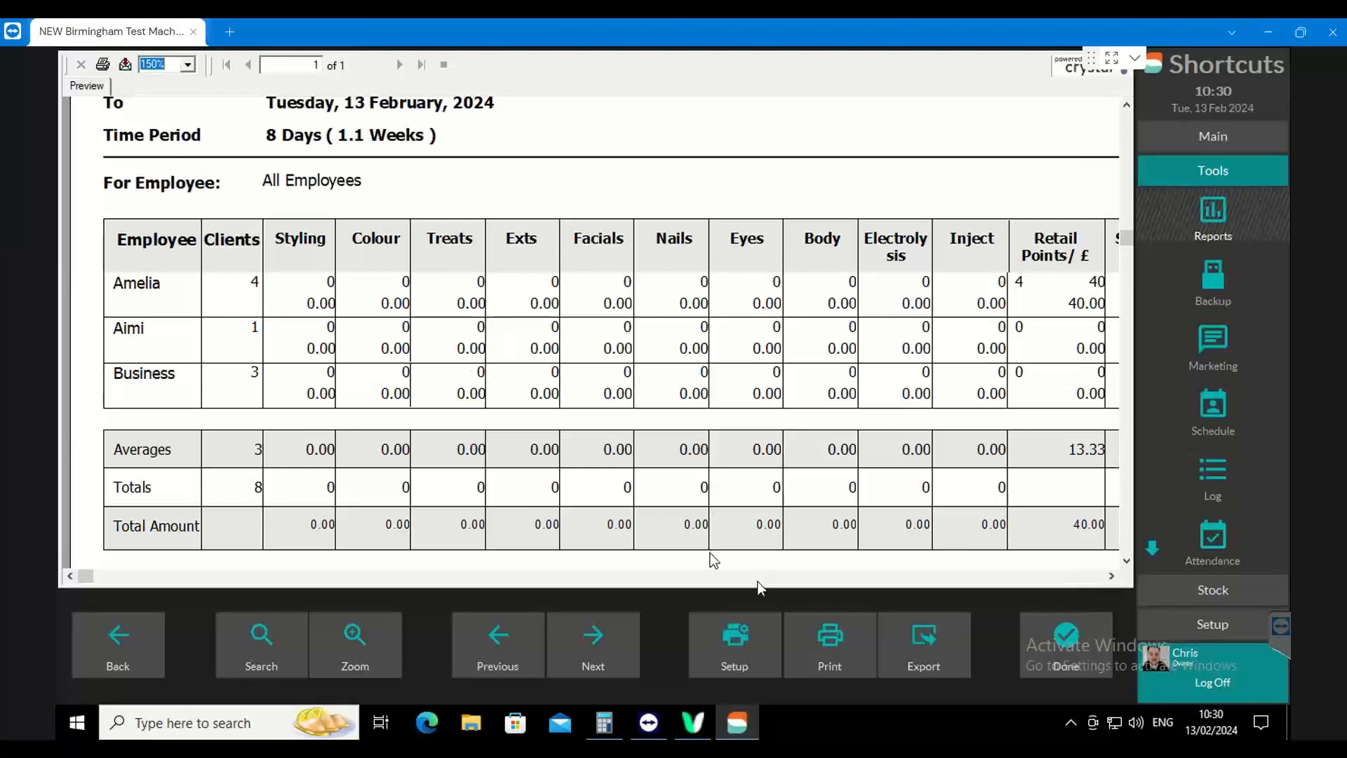
left_click(1091, 644)
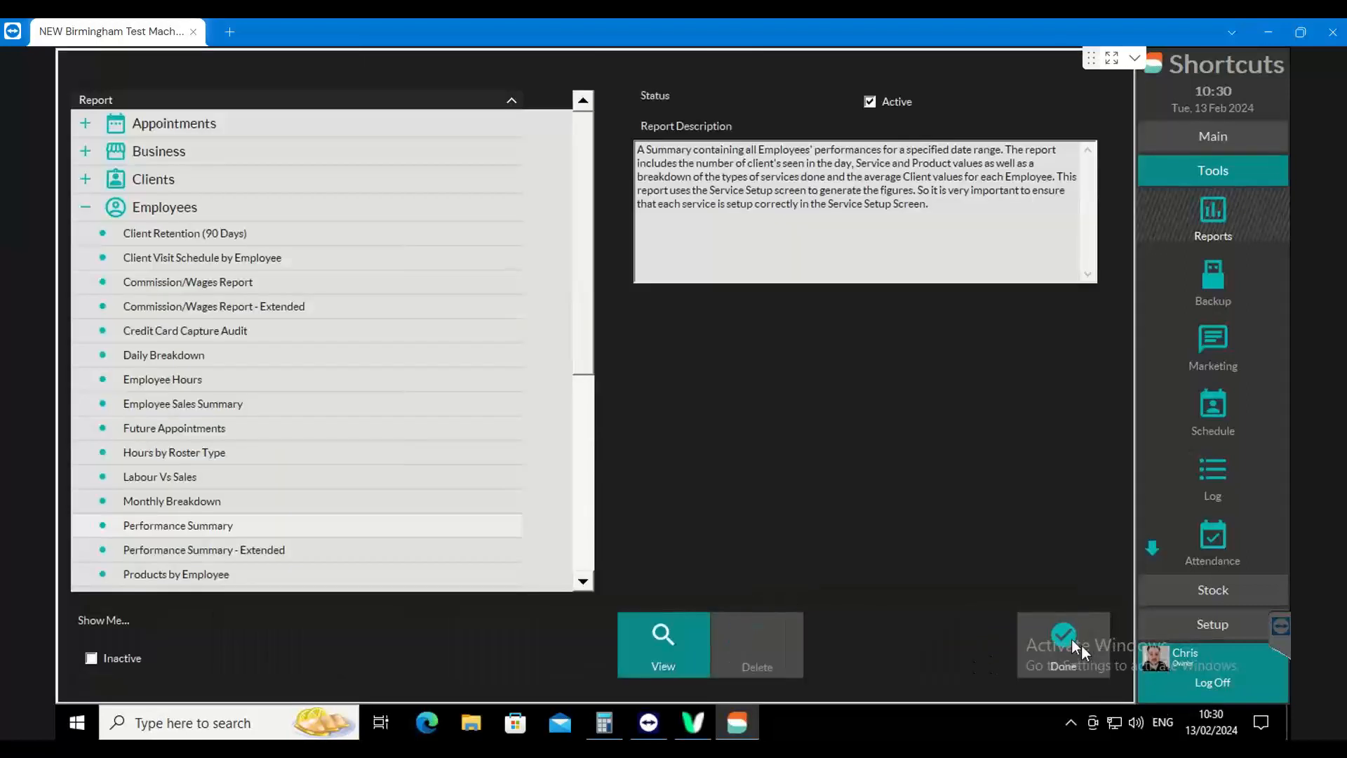
Open the options of the Service Breakdown by Category report under Services and check its miscellaneous parameters
left_click_drag(593, 193, 593, 446)
left_click(86, 493)
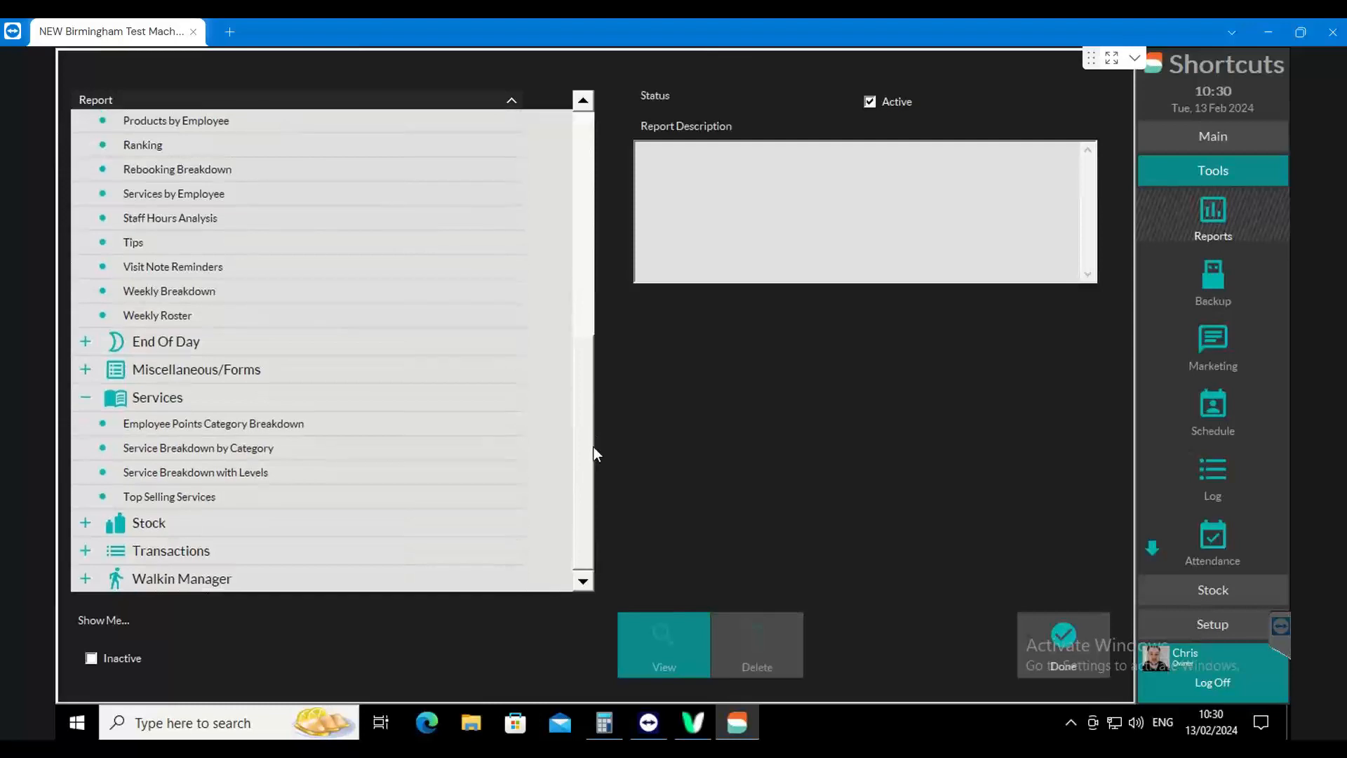
left_click(177, 453)
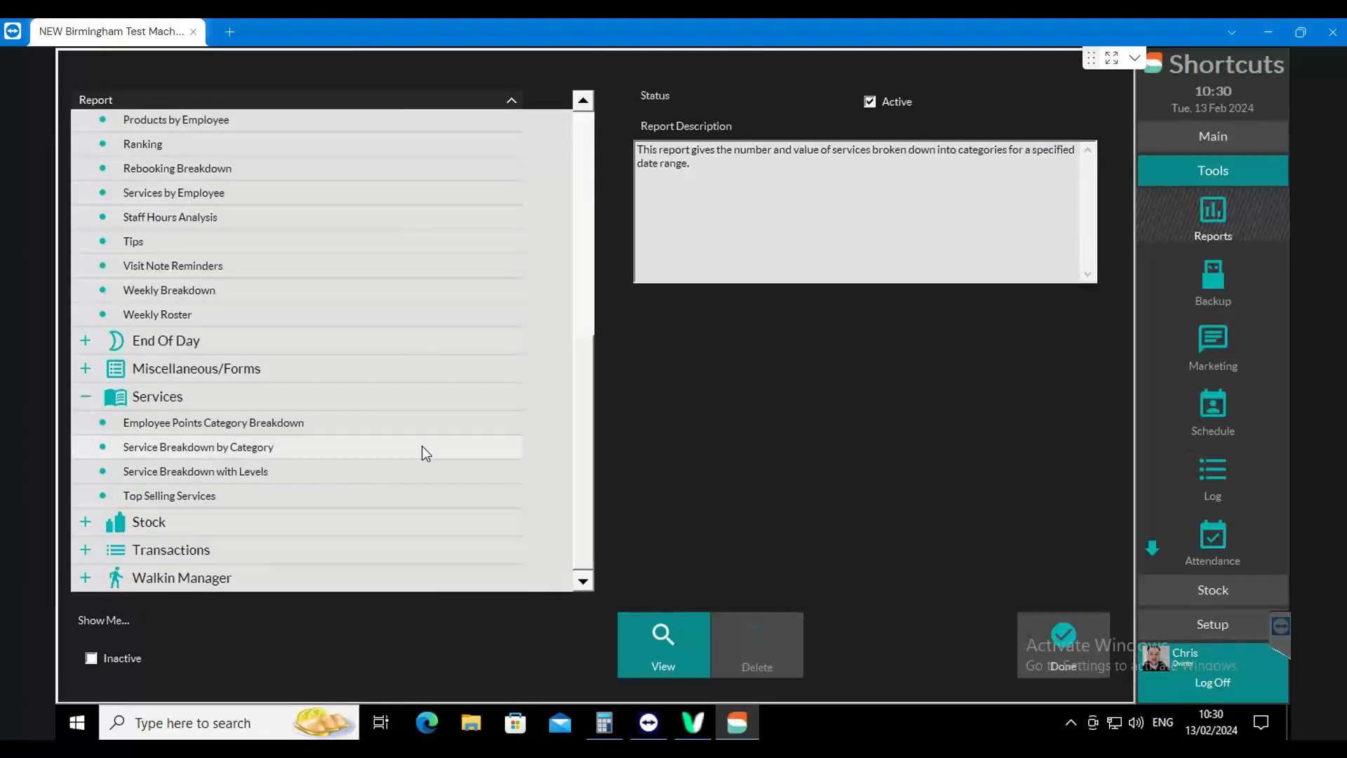
left_click(668, 634)
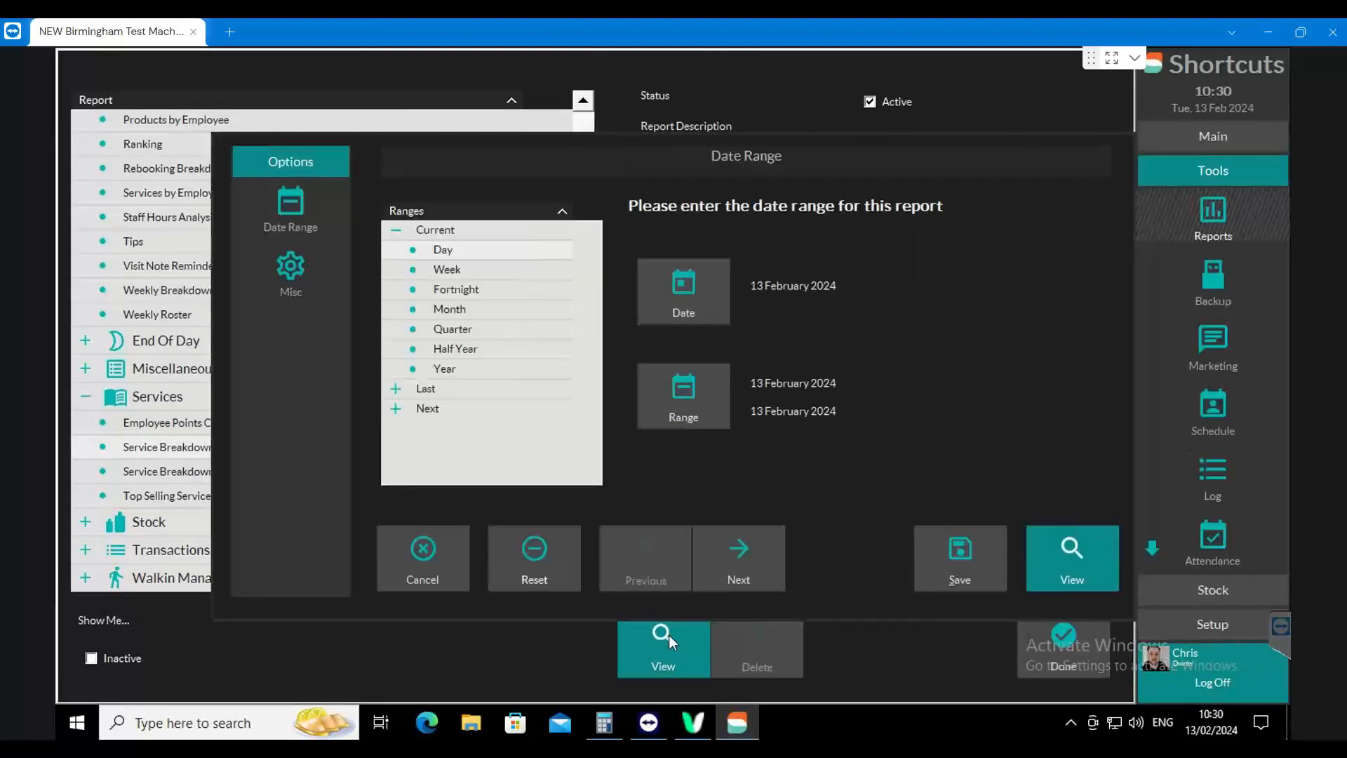
left_click(284, 281)
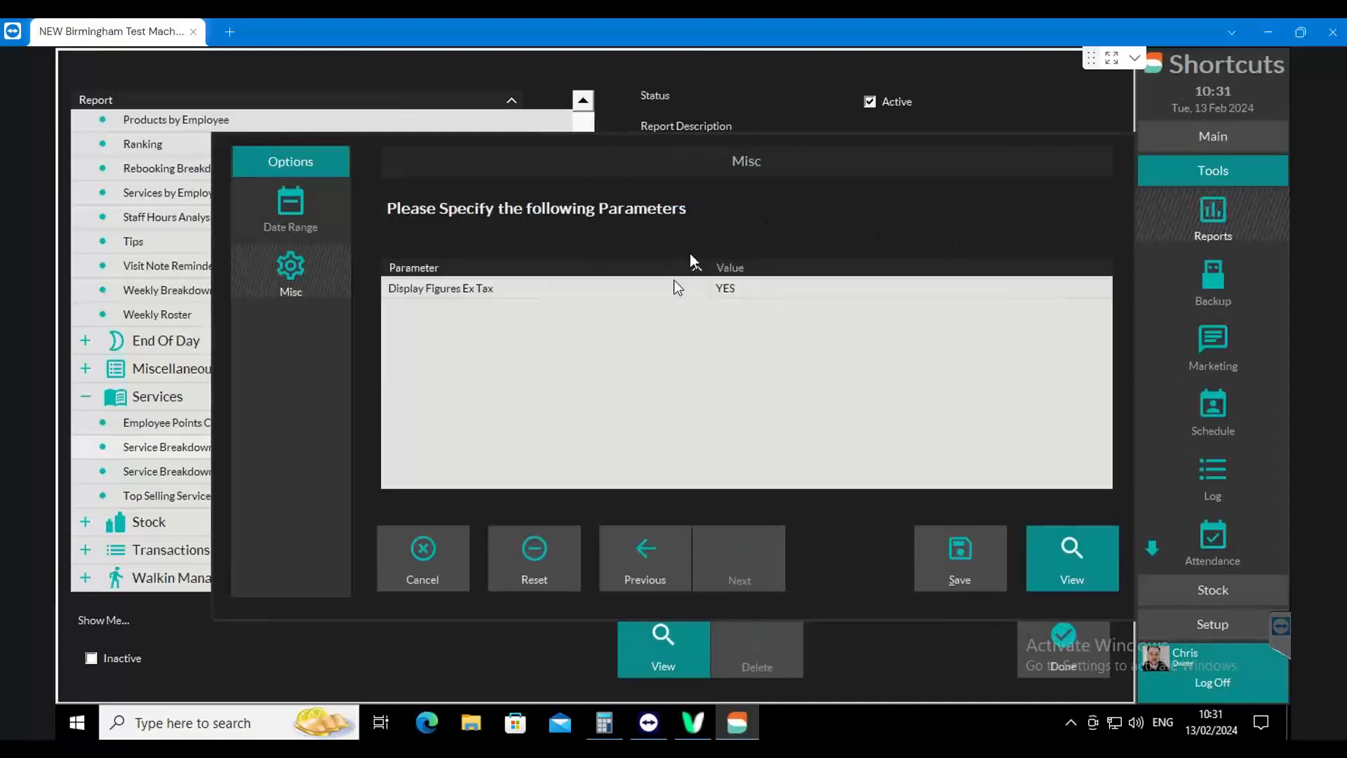
left_click(279, 212)
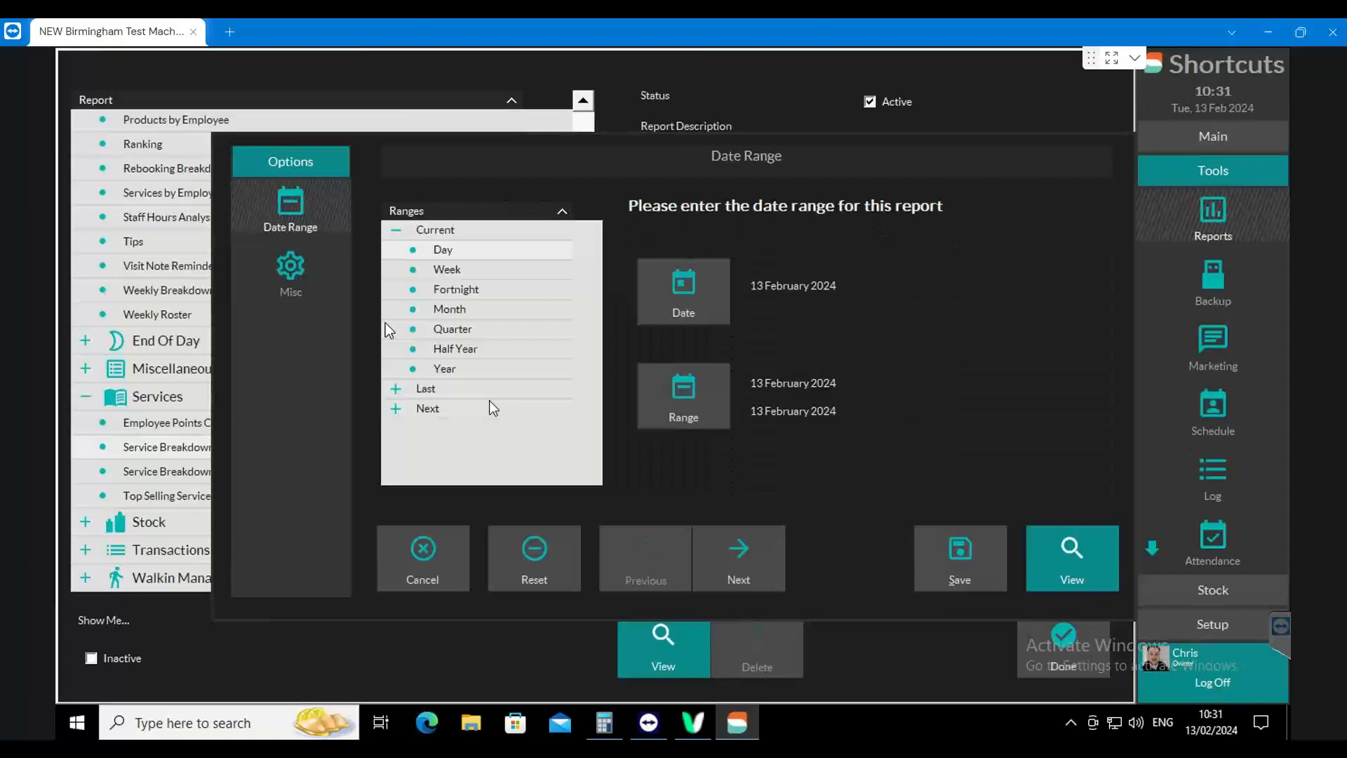
Generate the Service Breakdown by Category report for 1–13 February 2024
left_click(709, 398)
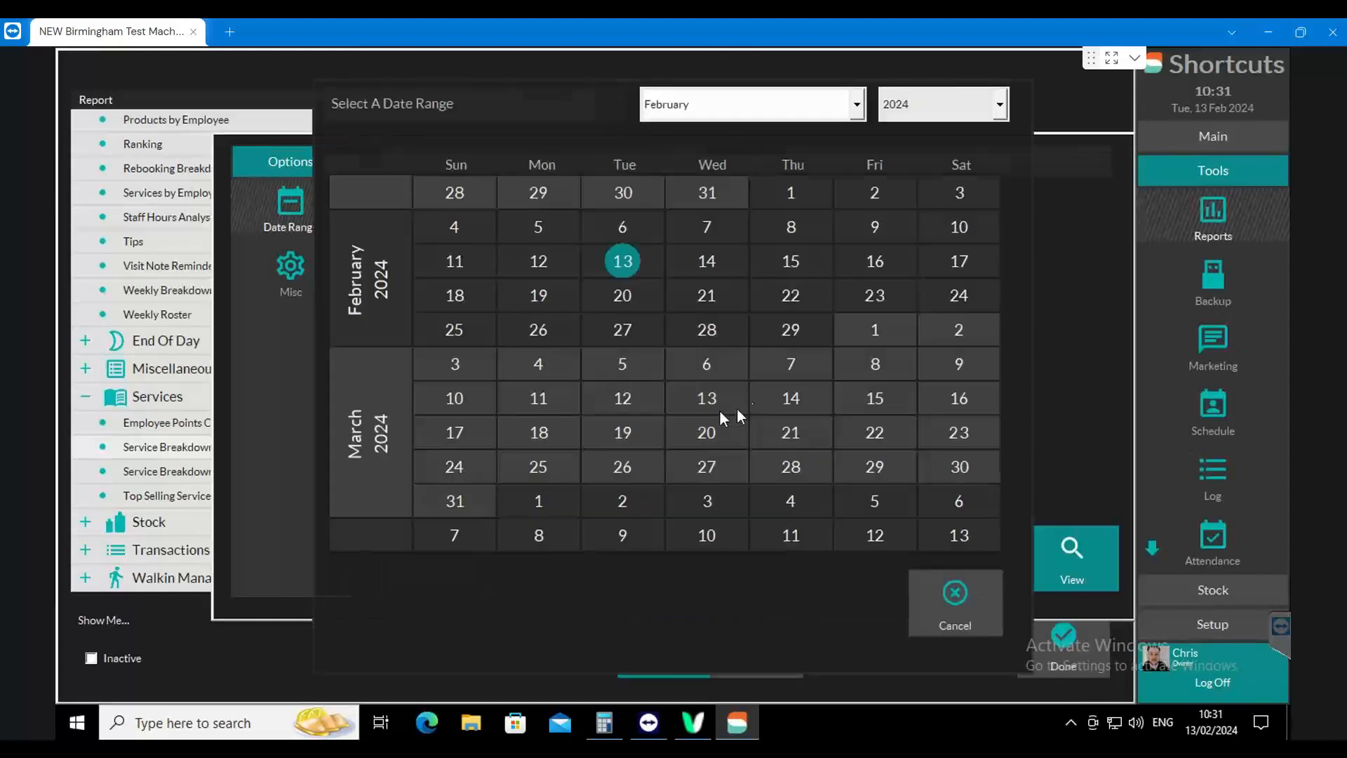
left_click(652, 256)
left_click(1061, 551)
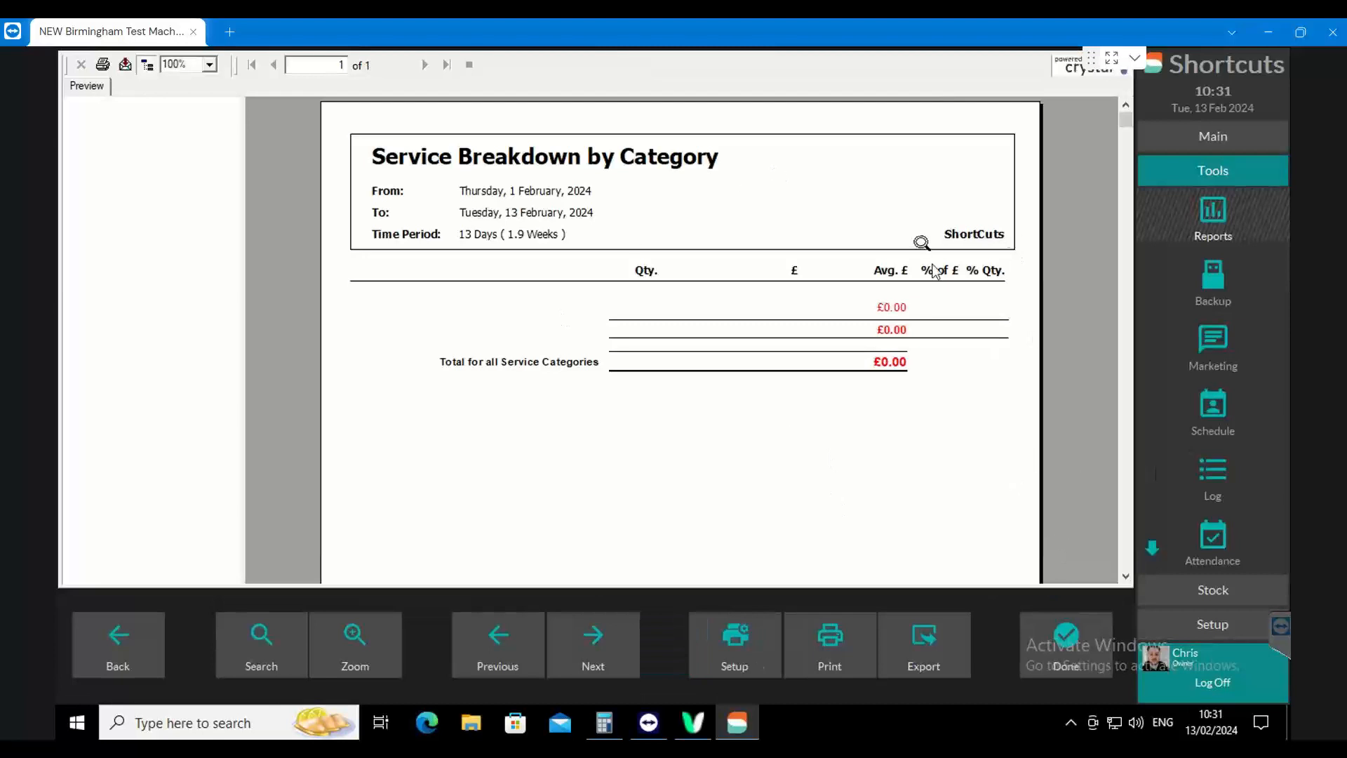
Go back to the report options, change the date range to 10 December 2023–13 February 2024 and regenerate the service breakdown
left_click(142, 643)
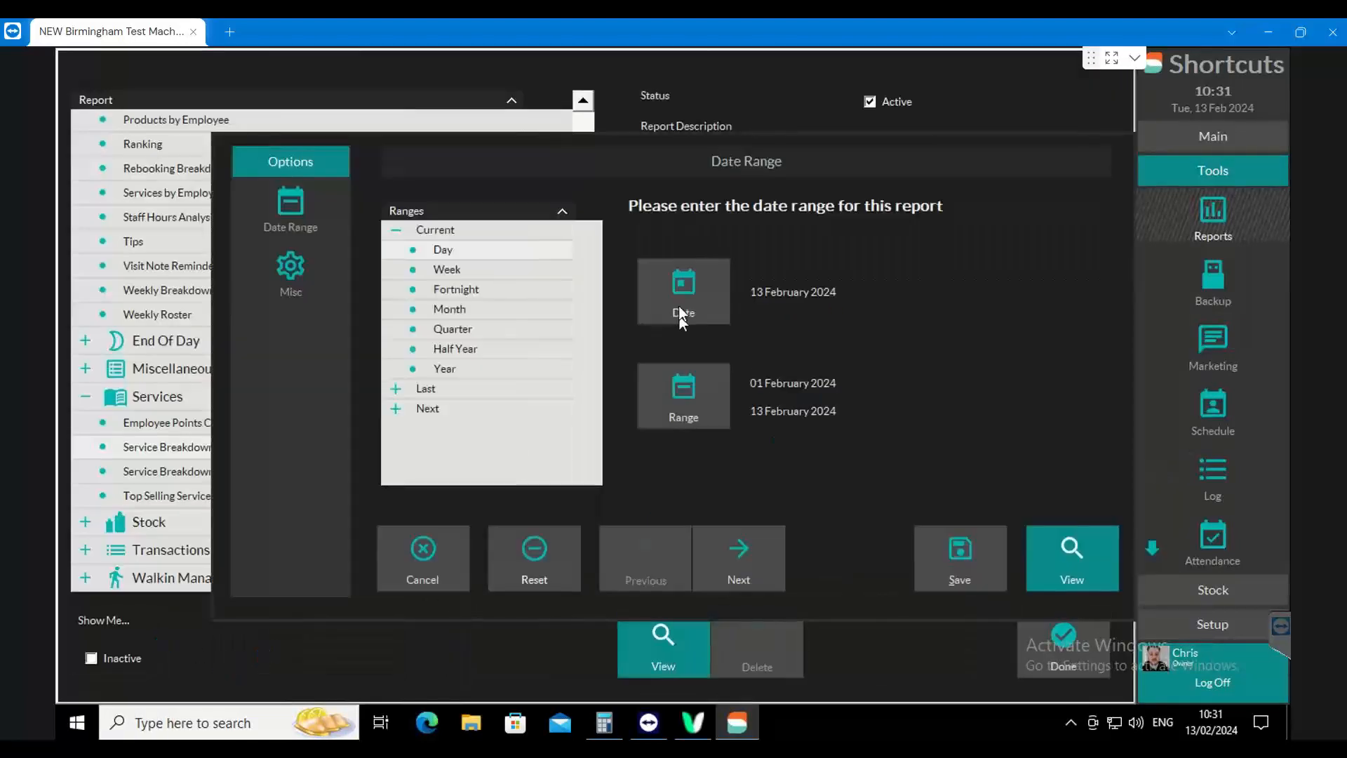
left_click(684, 402)
left_click_drag(778, 199, 817, 483)
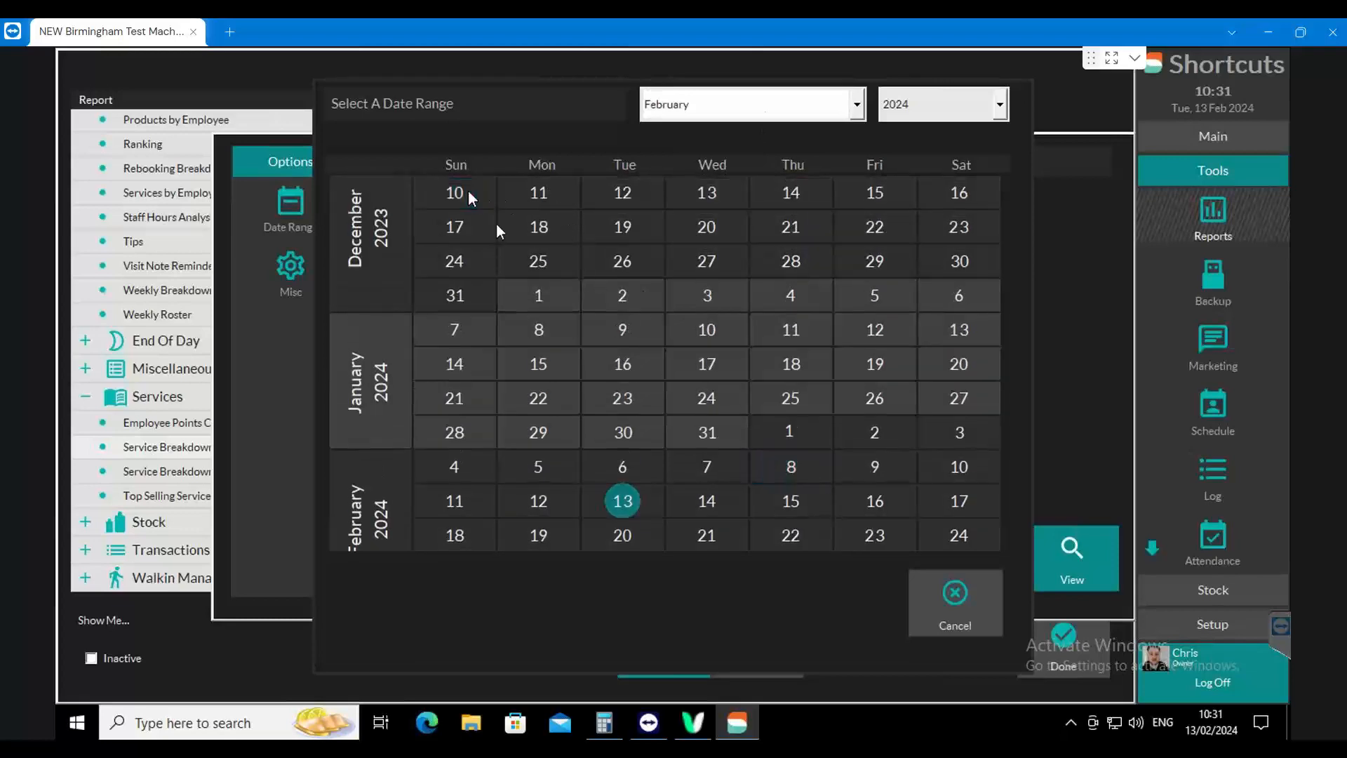
left_click(622, 501)
left_click(993, 544)
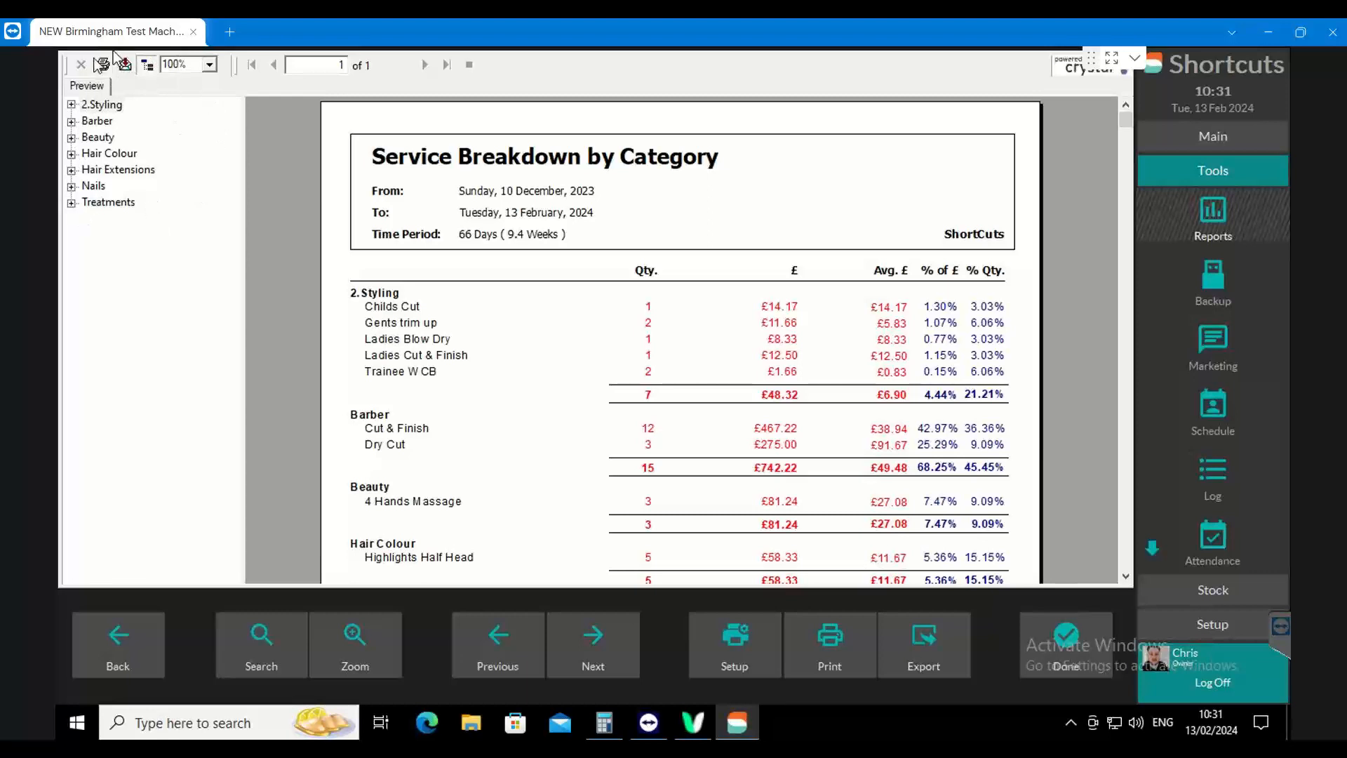
Jump to the Treatments category in the service breakdown and review the categories back up to the report header
left_click(94, 206)
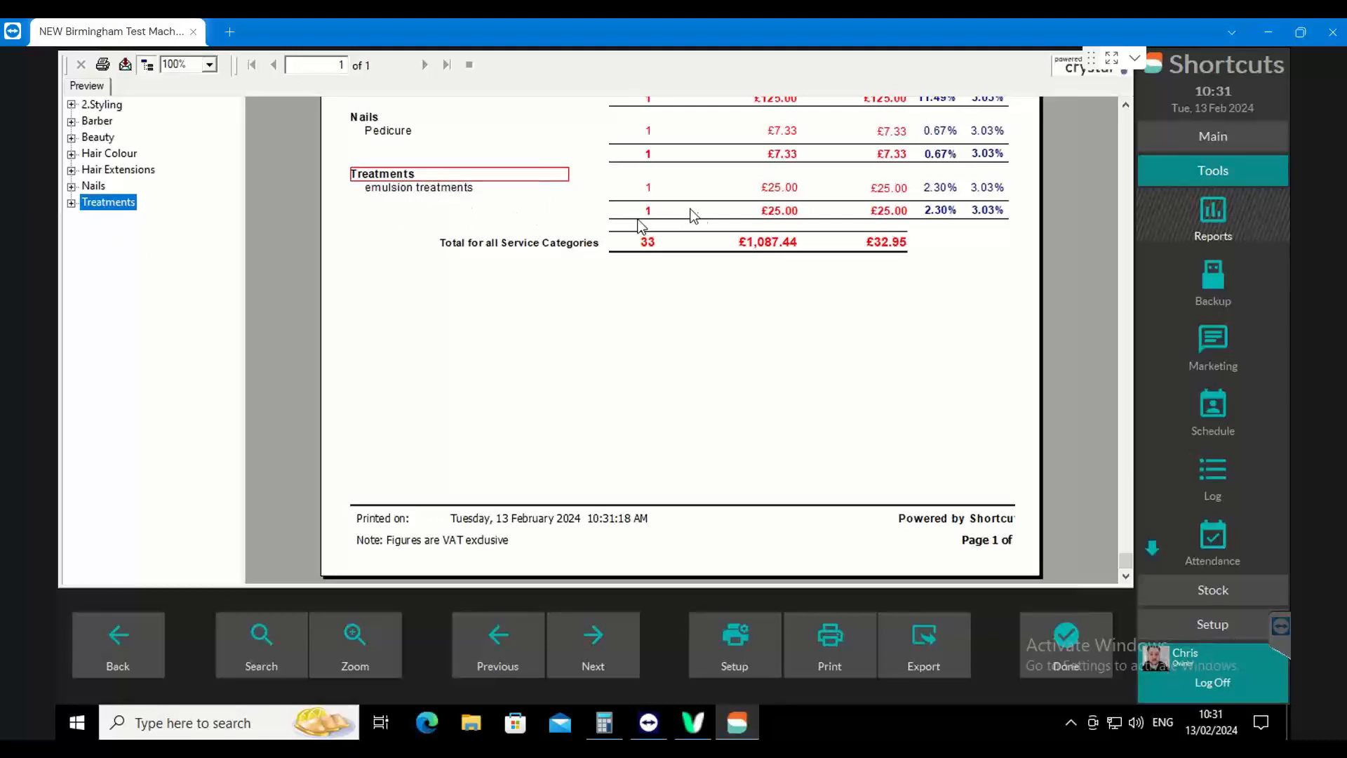
left_click(1126, 105)
left_click(1126, 106)
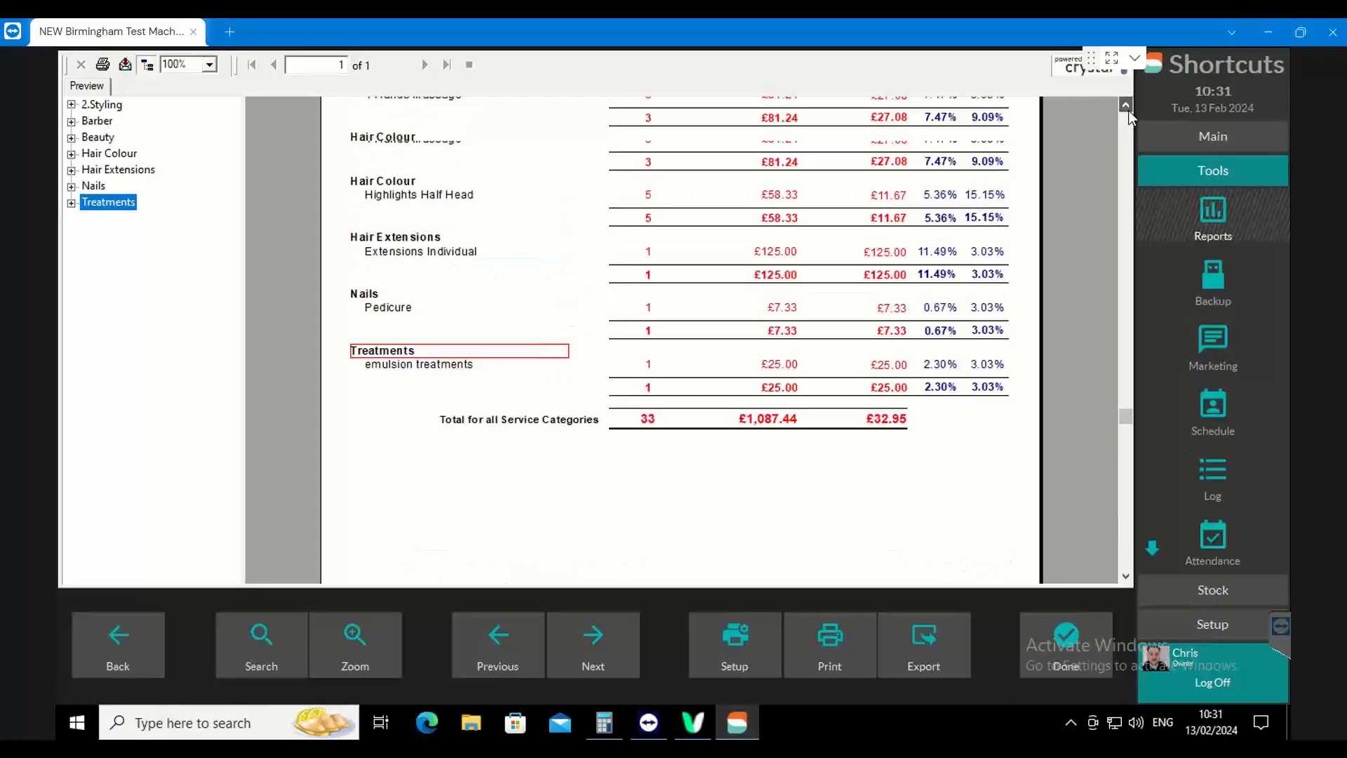
left_click(1126, 105)
left_click(1129, 109)
left_click(1128, 110)
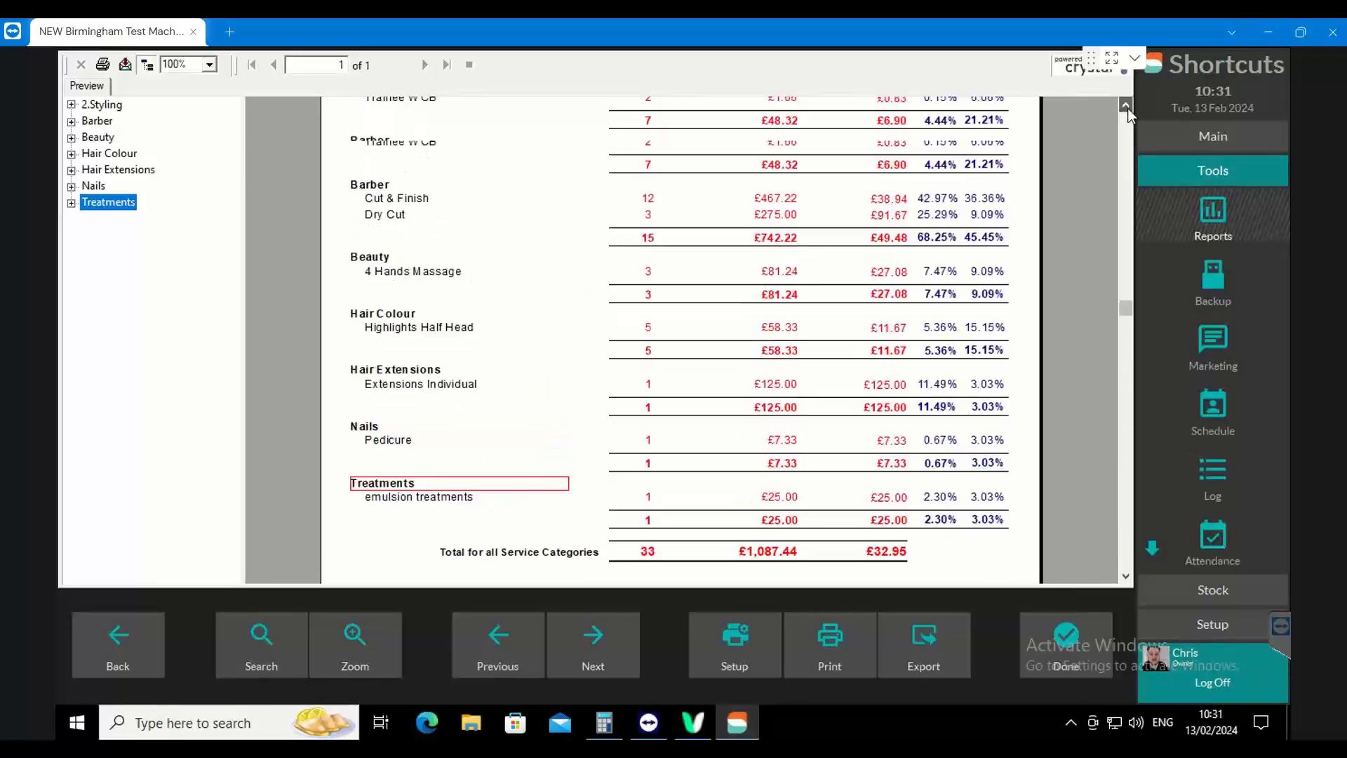
left_click(1128, 110)
left_click(1129, 109)
left_click(1125, 106)
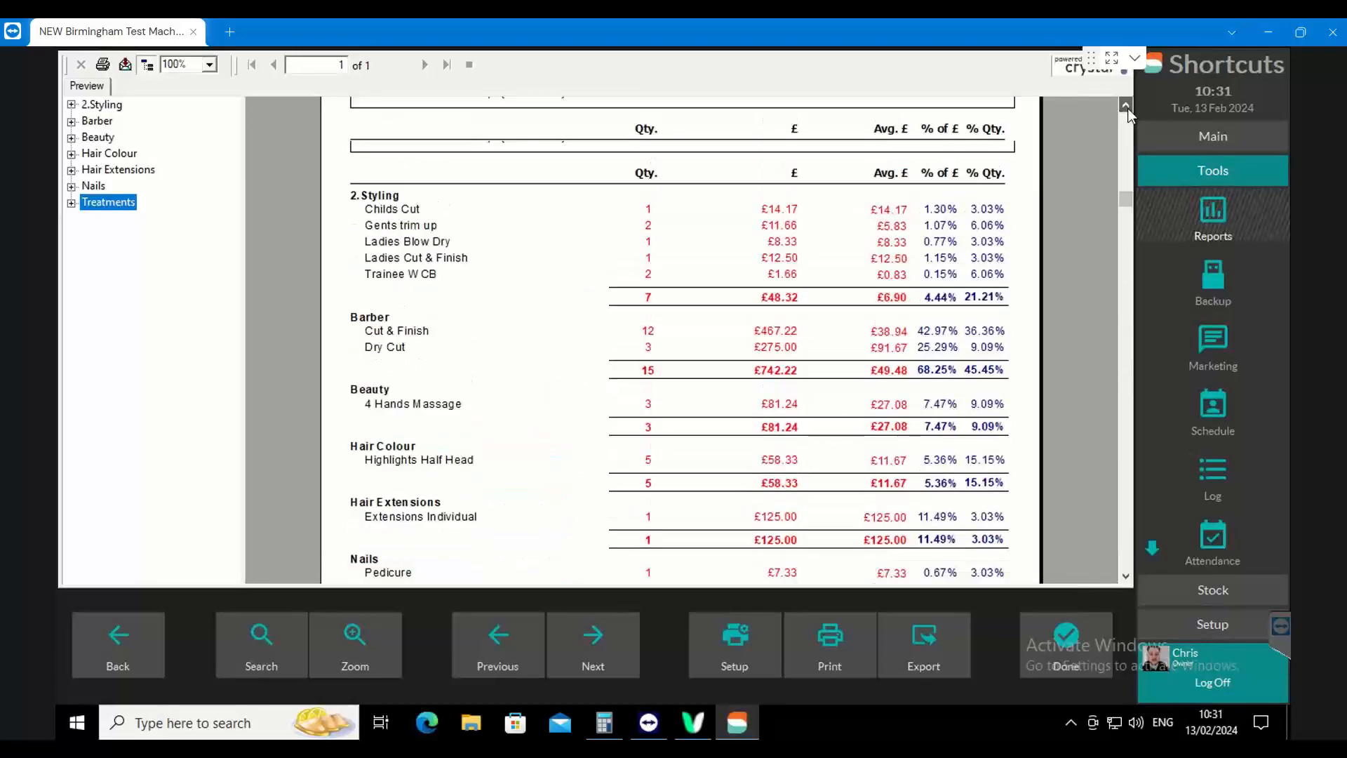
left_click(1126, 106)
left_click(1126, 105)
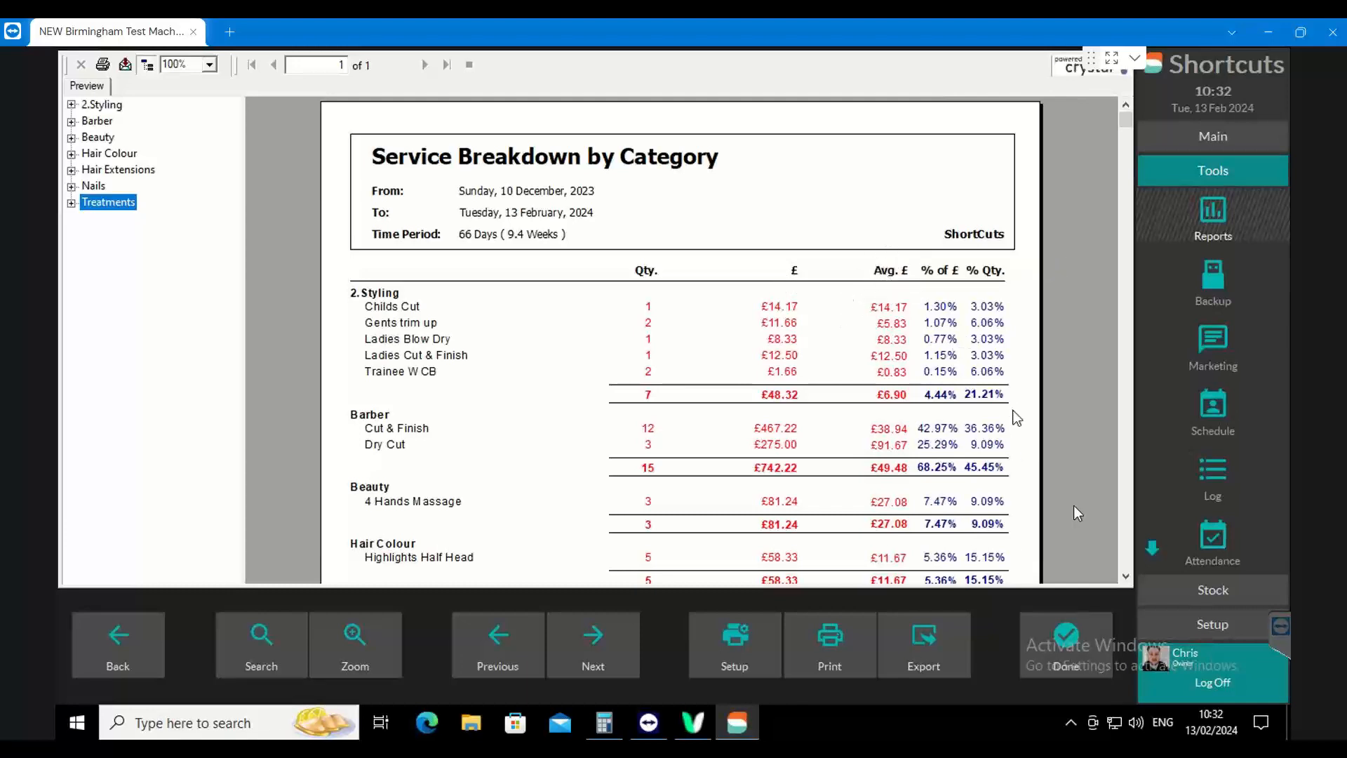
Examine the service breakdown down to its overall total, mark the emulsion treatments percentage of sales, and return to the column headings
left_click(1125, 577)
left_click(1125, 577)
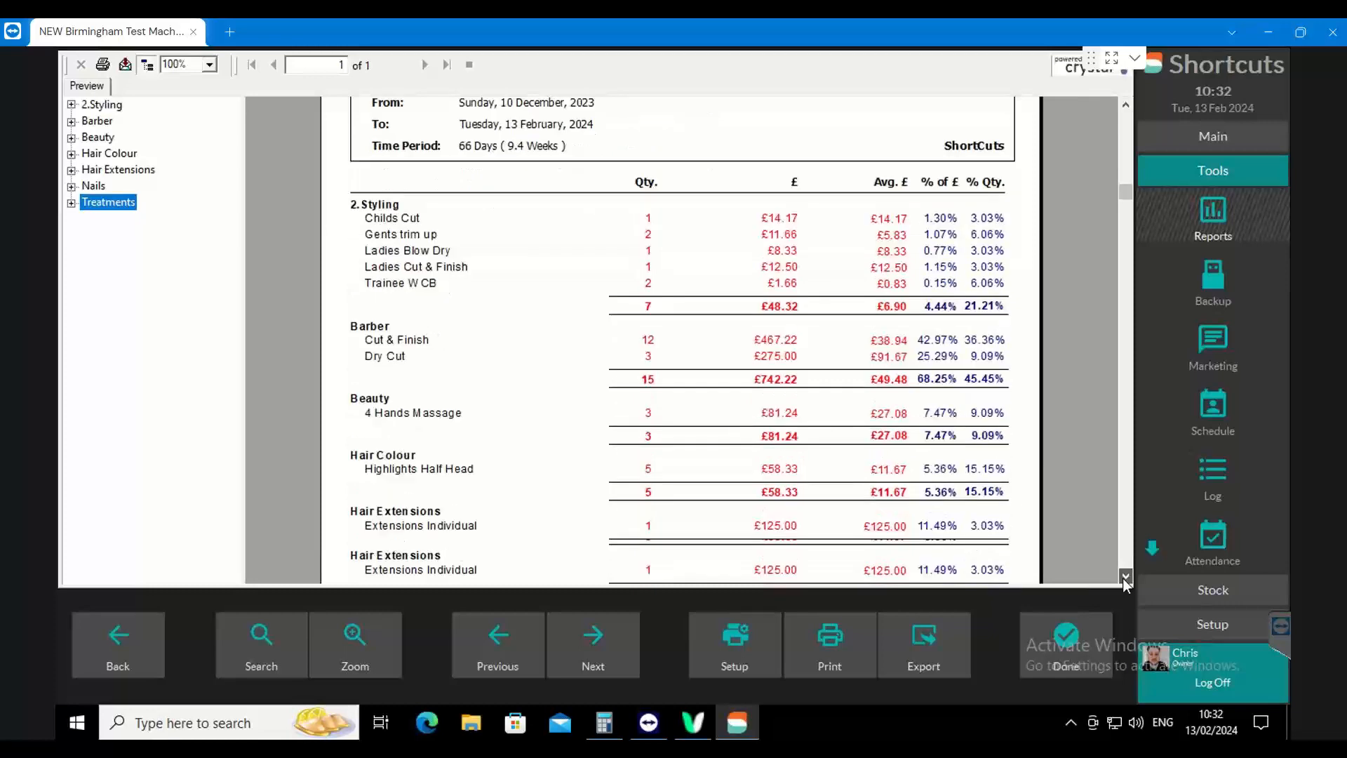
left_click(1125, 577)
left_click(1125, 577)
left_click(1125, 577)
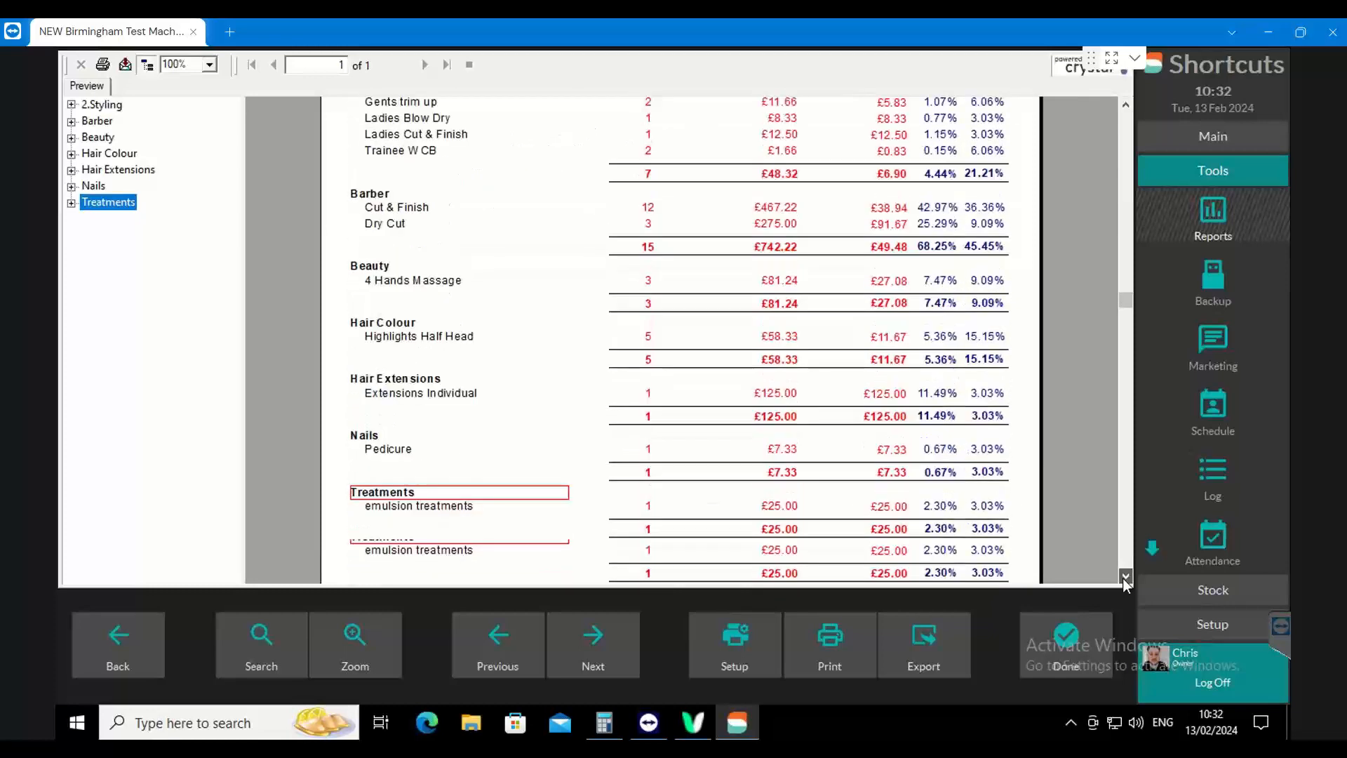
left_click(1125, 577)
scroll(1014, 466, "down", 4)
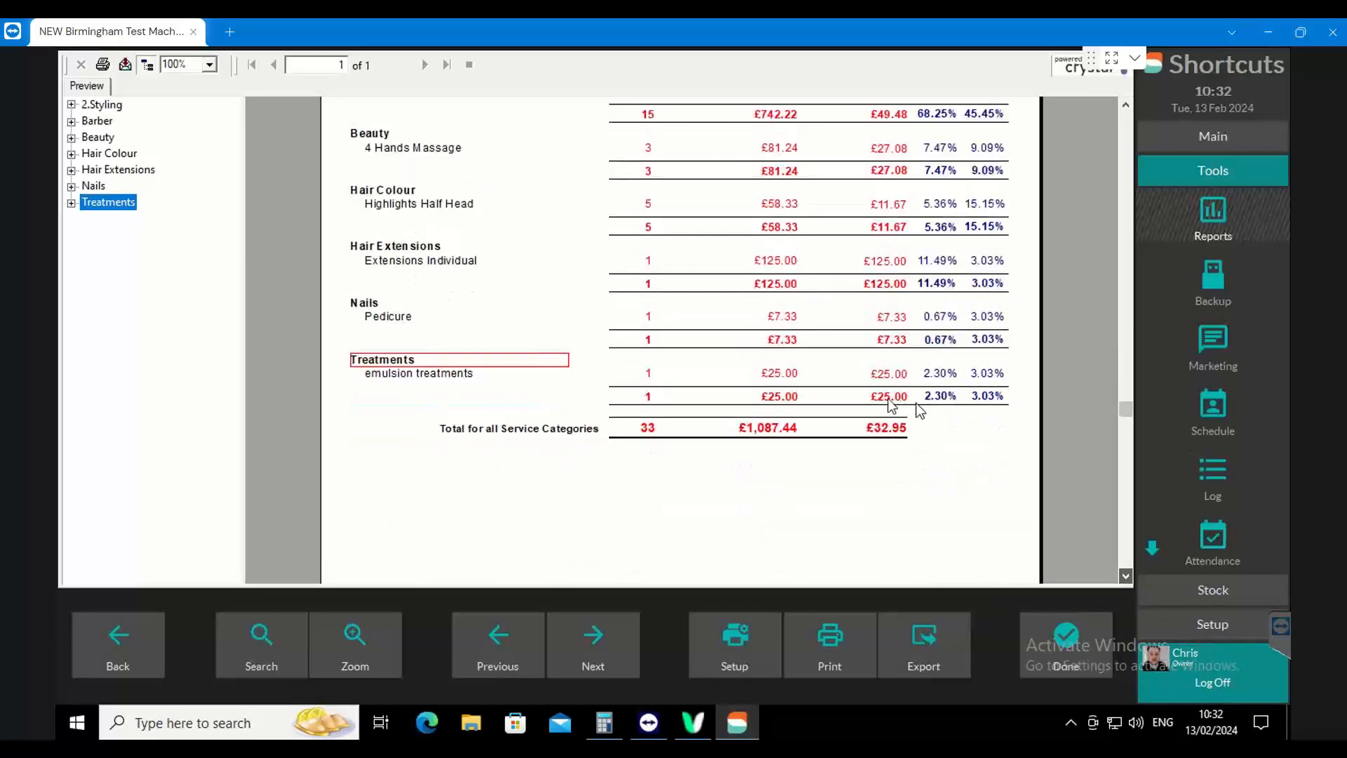
scroll(877, 295, "down", 1)
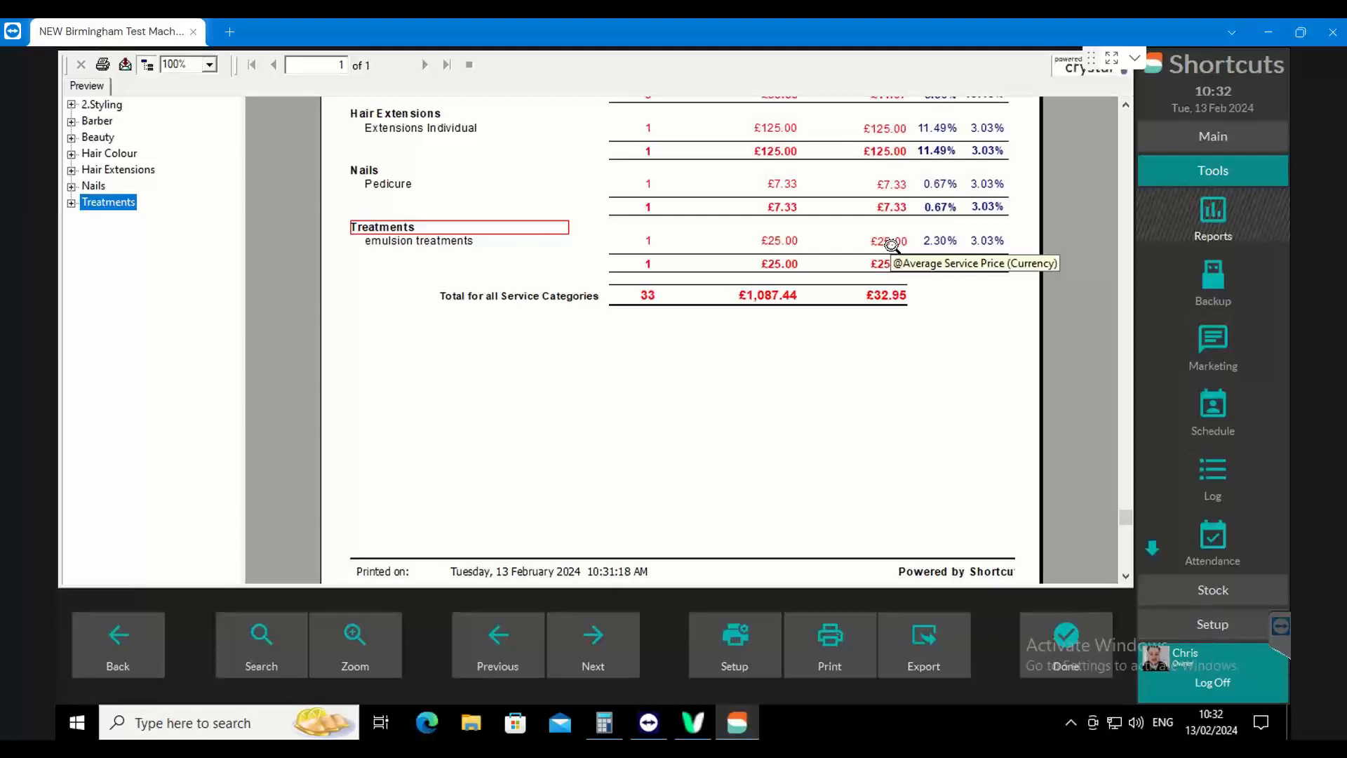
left_click(941, 242)
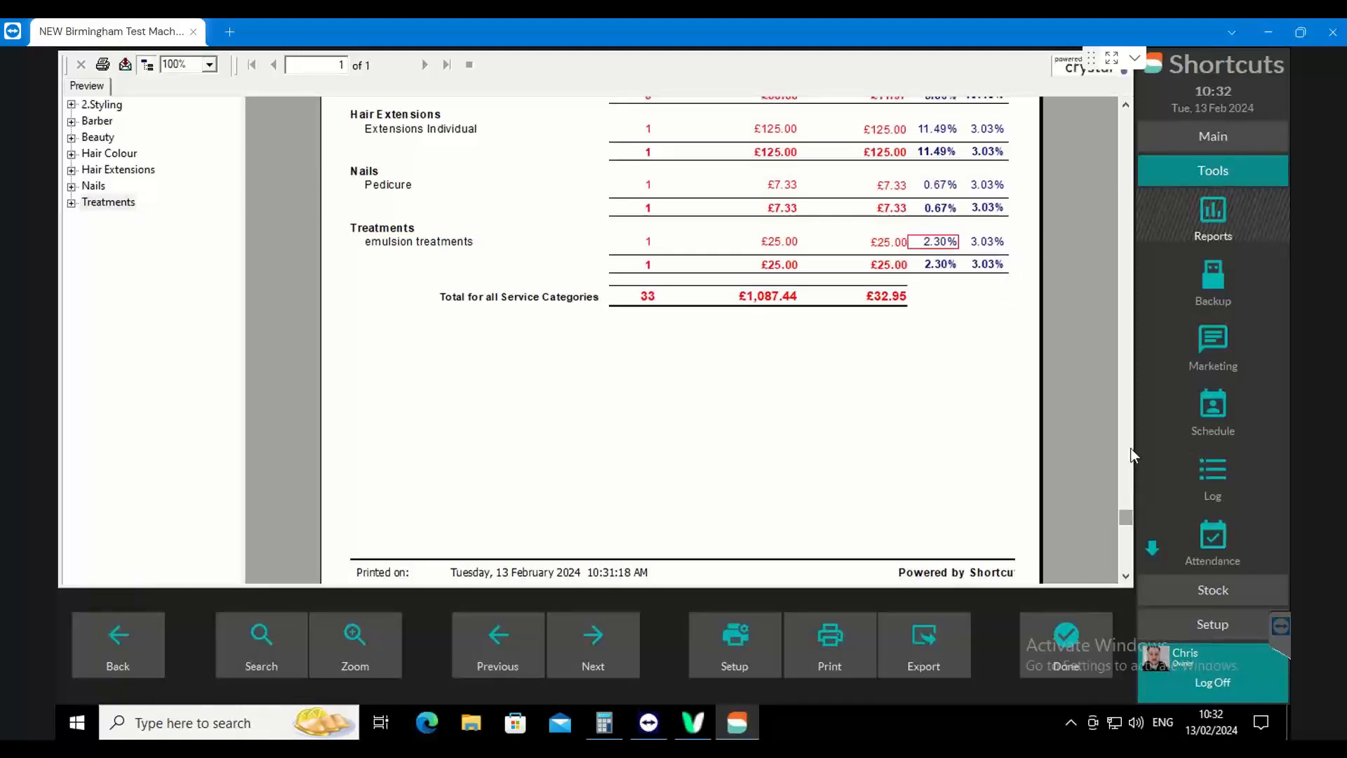
left_click(1124, 117)
left_click(1122, 115)
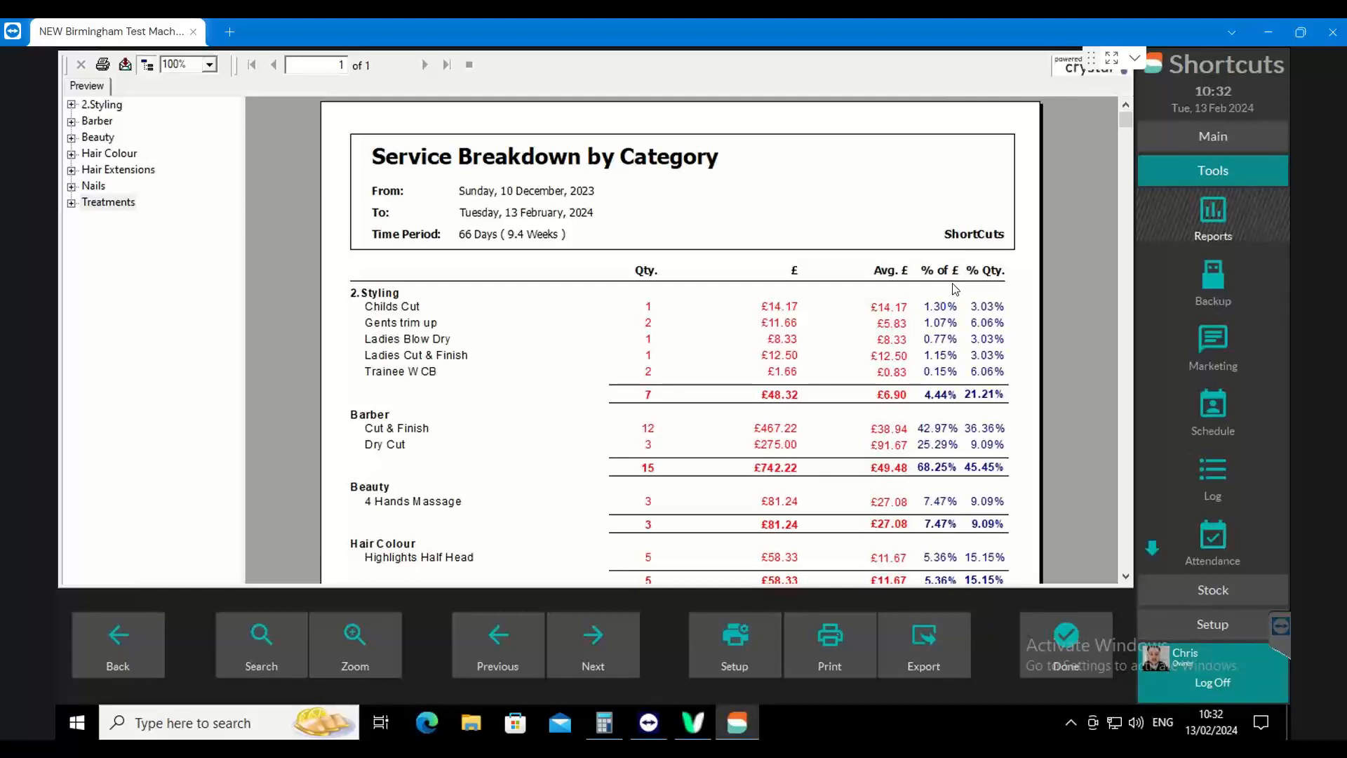
Examine the percentage of sales for the styling and barber services, and mark the Cut & Finish percentage of quantity
left_click(947, 310)
left_click(944, 323)
left_click(944, 340)
left_click(941, 443)
left_click(939, 429)
left_click(990, 434)
right_click(1081, 311)
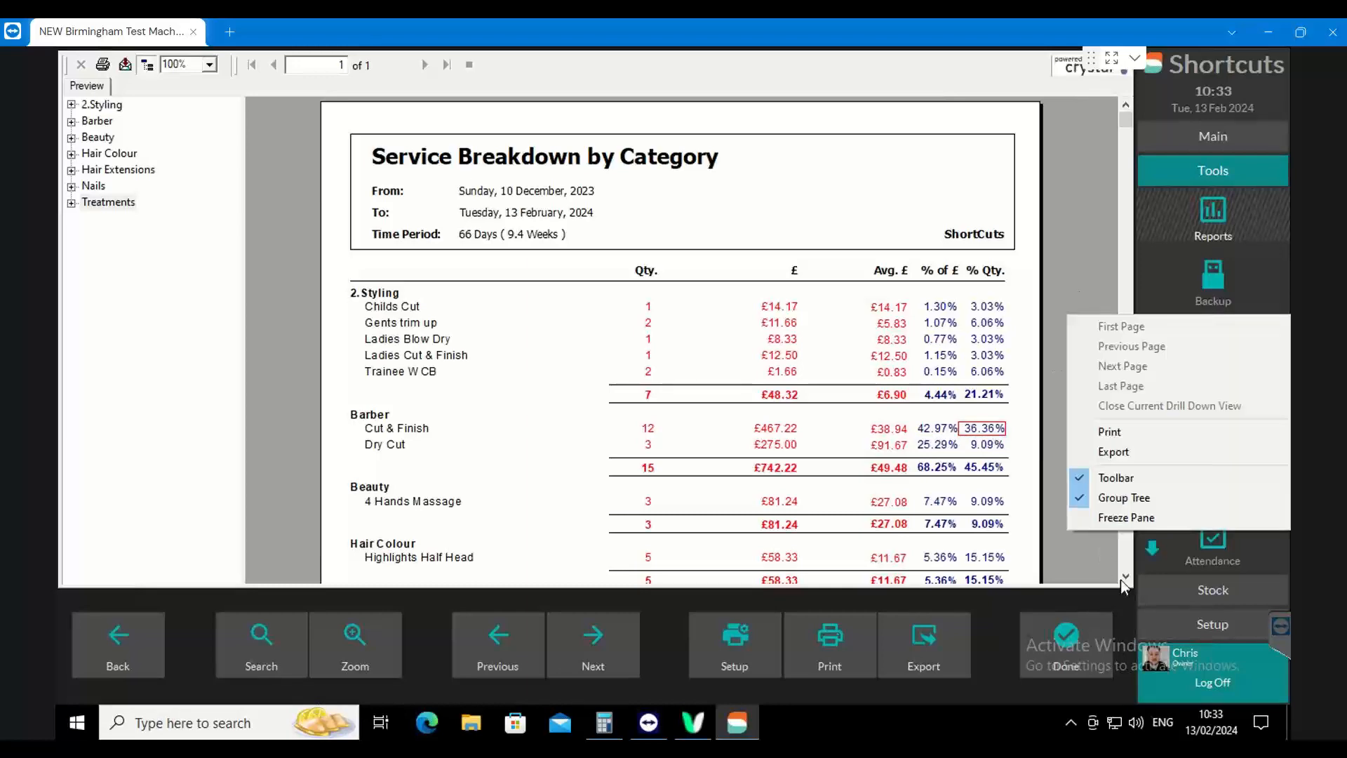
Review the rest of the service breakdown down to its total, marking percentage-of-quantity figures for Treatments, Nails, Hair Extensions and Dry Cut
left_click(1126, 577)
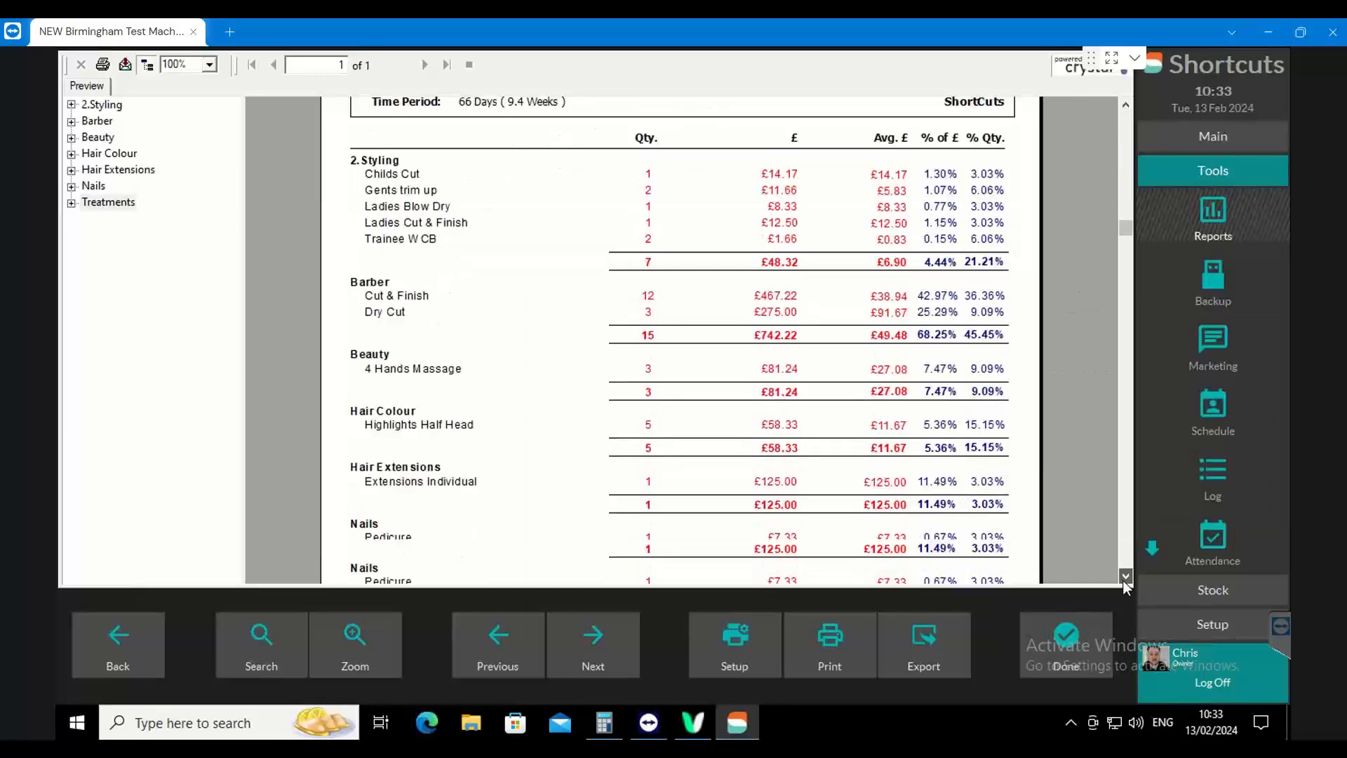
left_click(1124, 577)
left_click(1124, 577)
left_click(1125, 577)
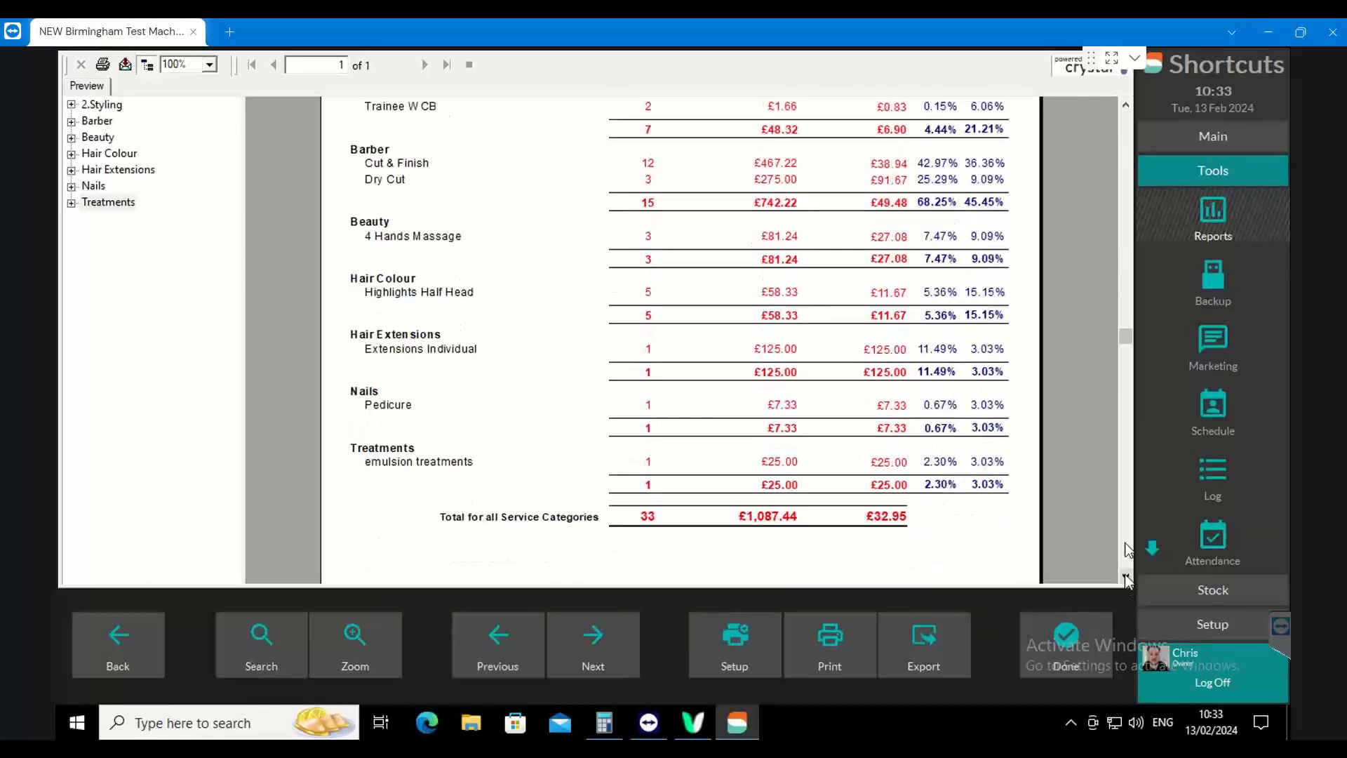
left_click(996, 482)
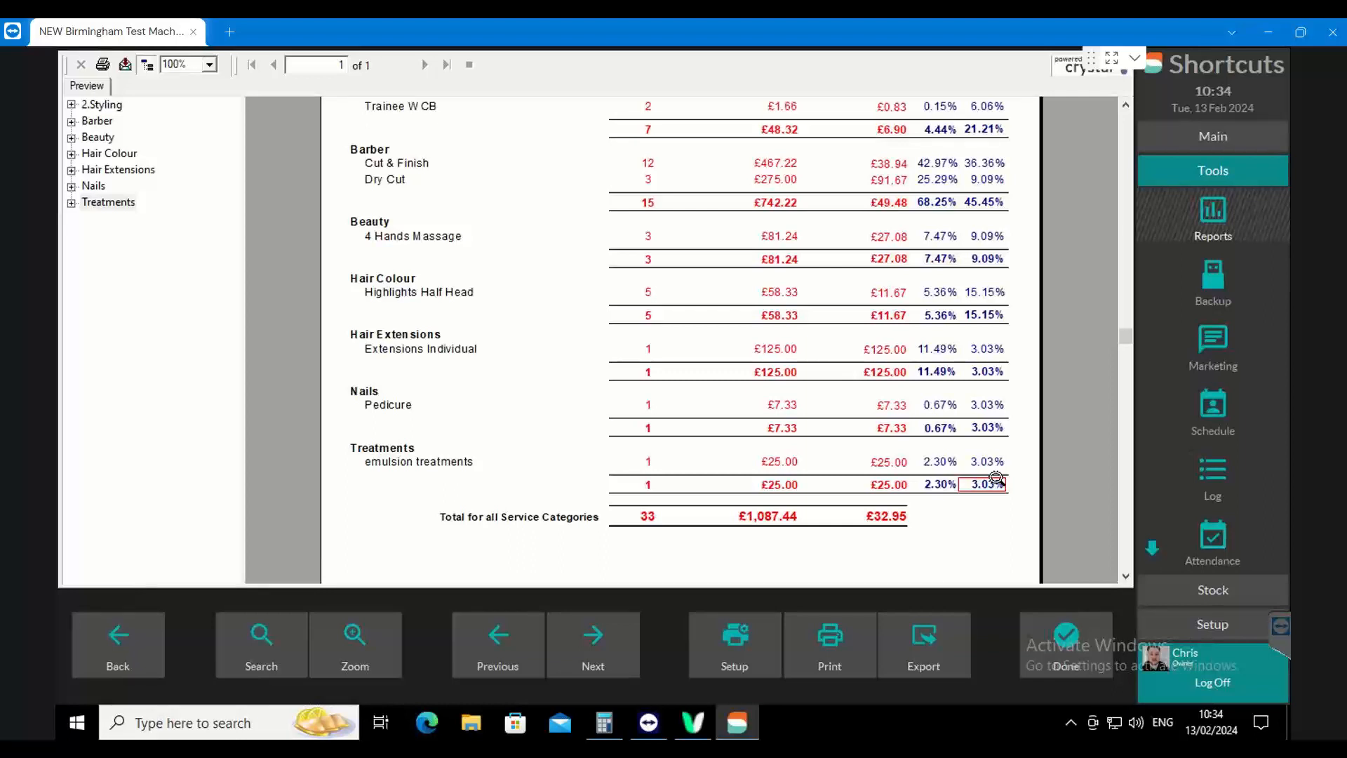
left_click(986, 406)
left_click(995, 370)
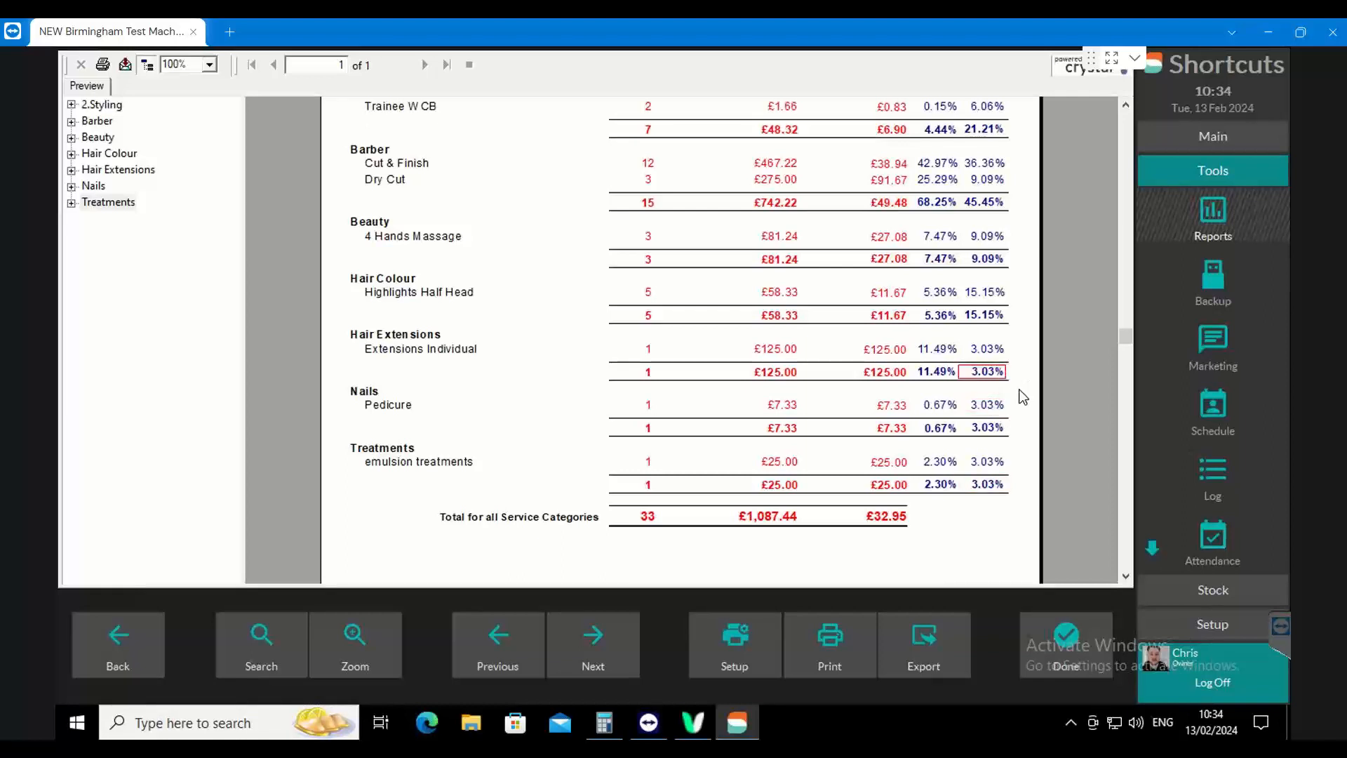
left_click(988, 181)
Close the report to return to the appointment book and remove the employee filter so all employees' columns are shown
left_click(1067, 646)
left_click(1057, 644)
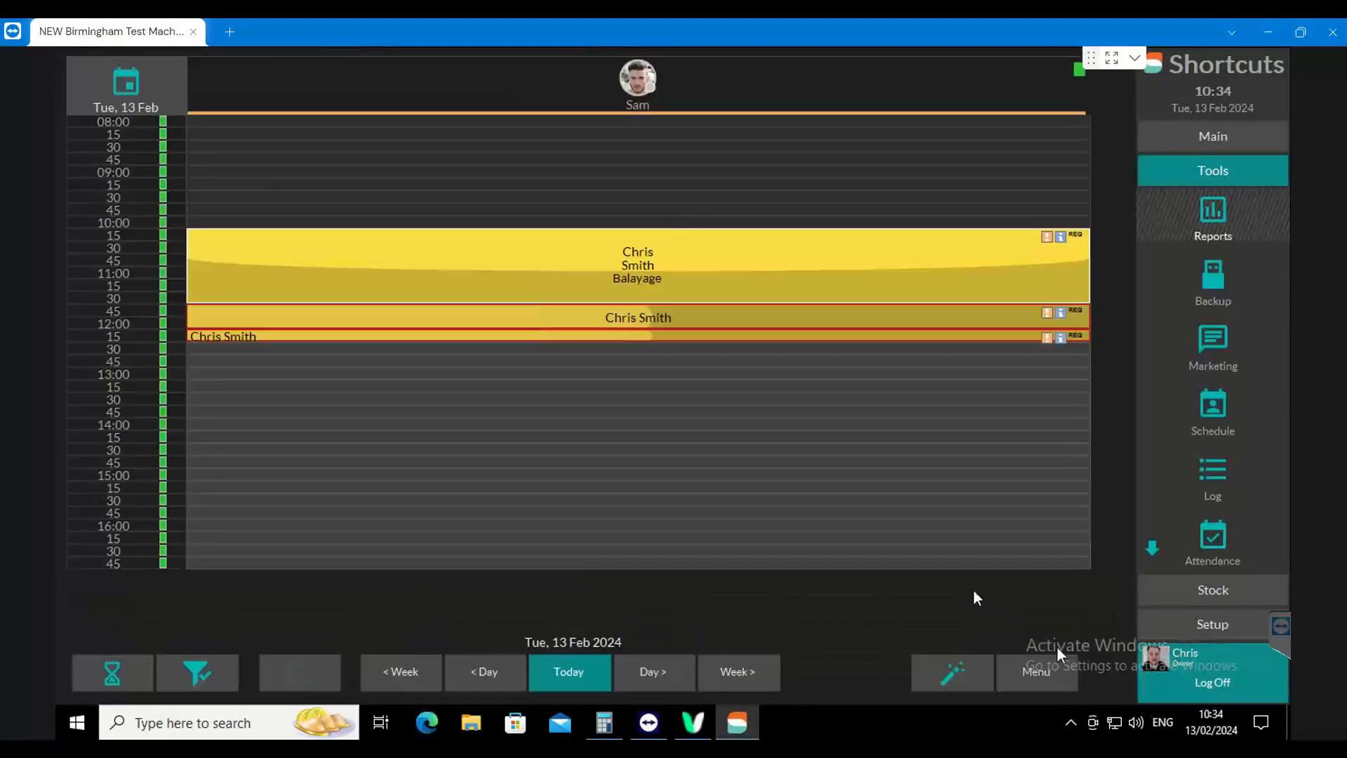
left_click(200, 675)
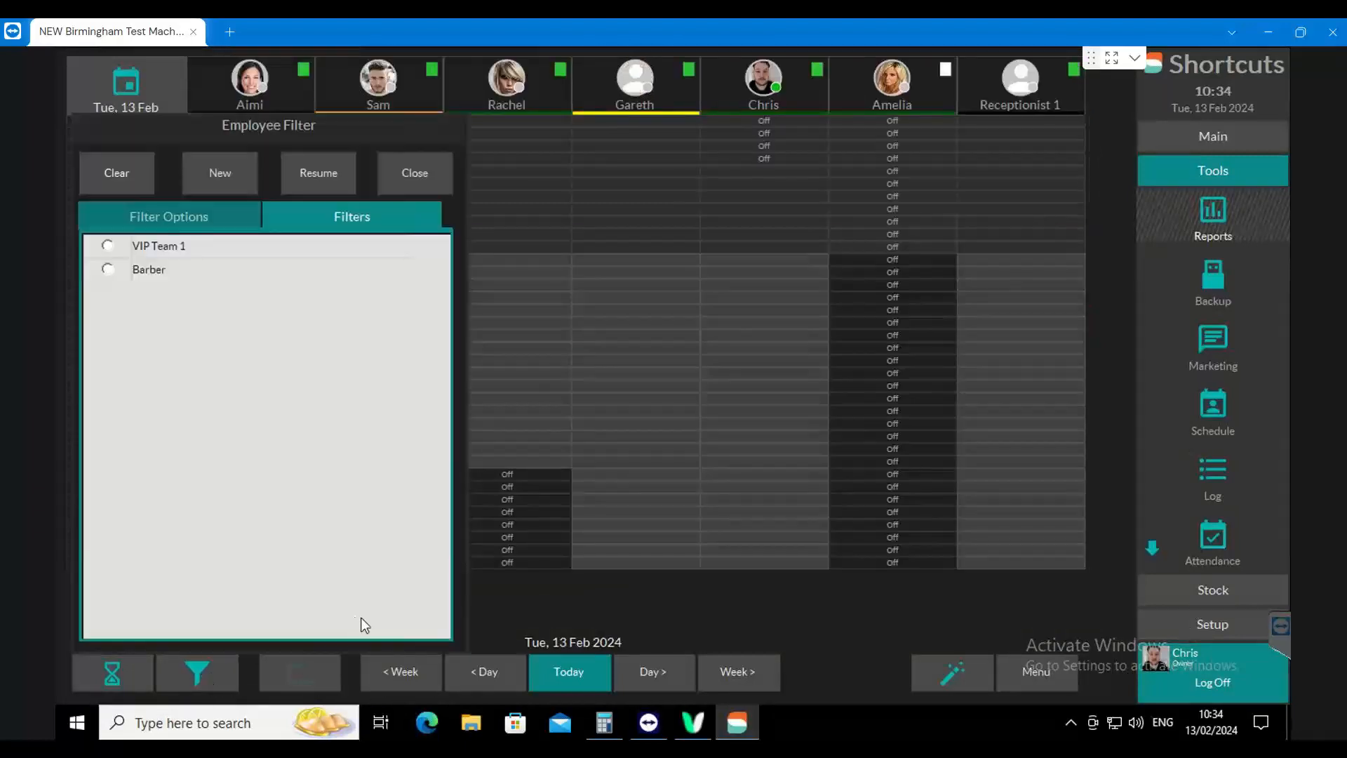
left_click(576, 623)
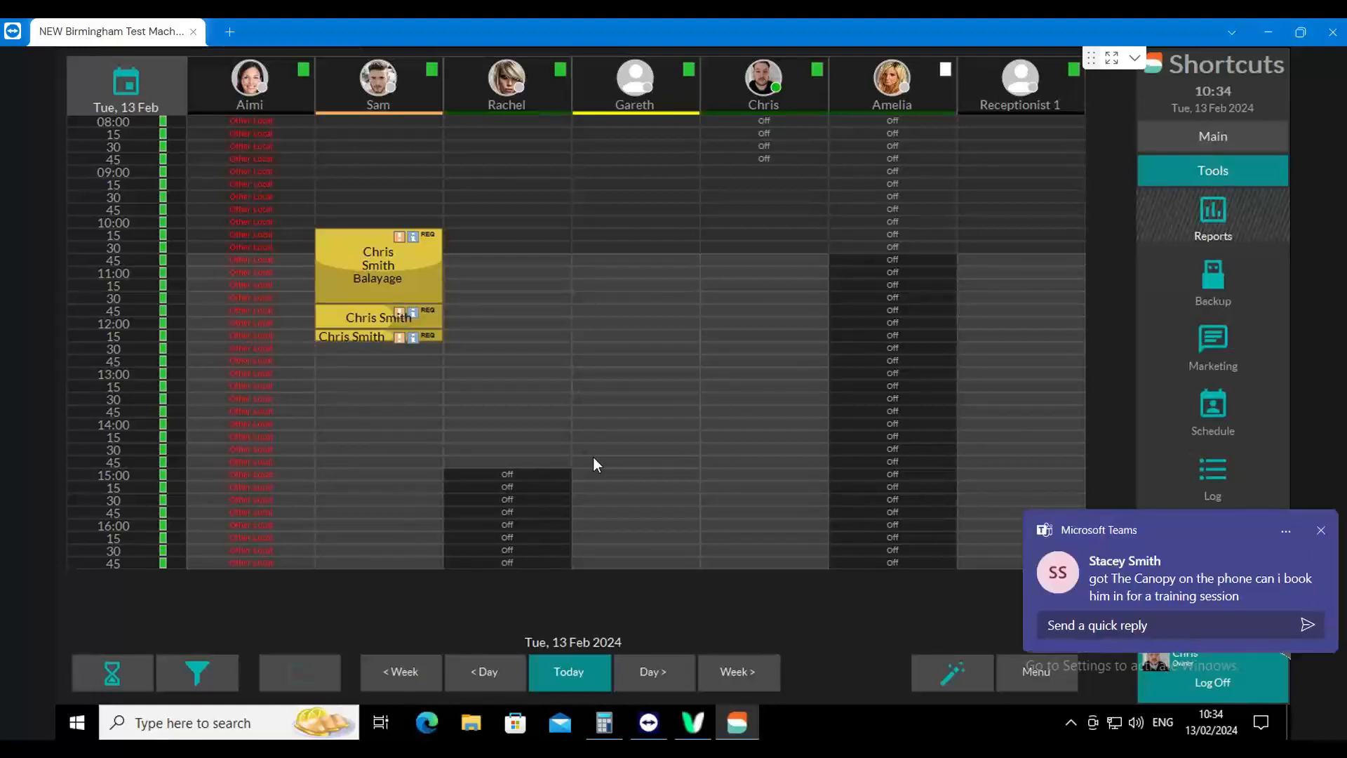
left_click(1327, 537)
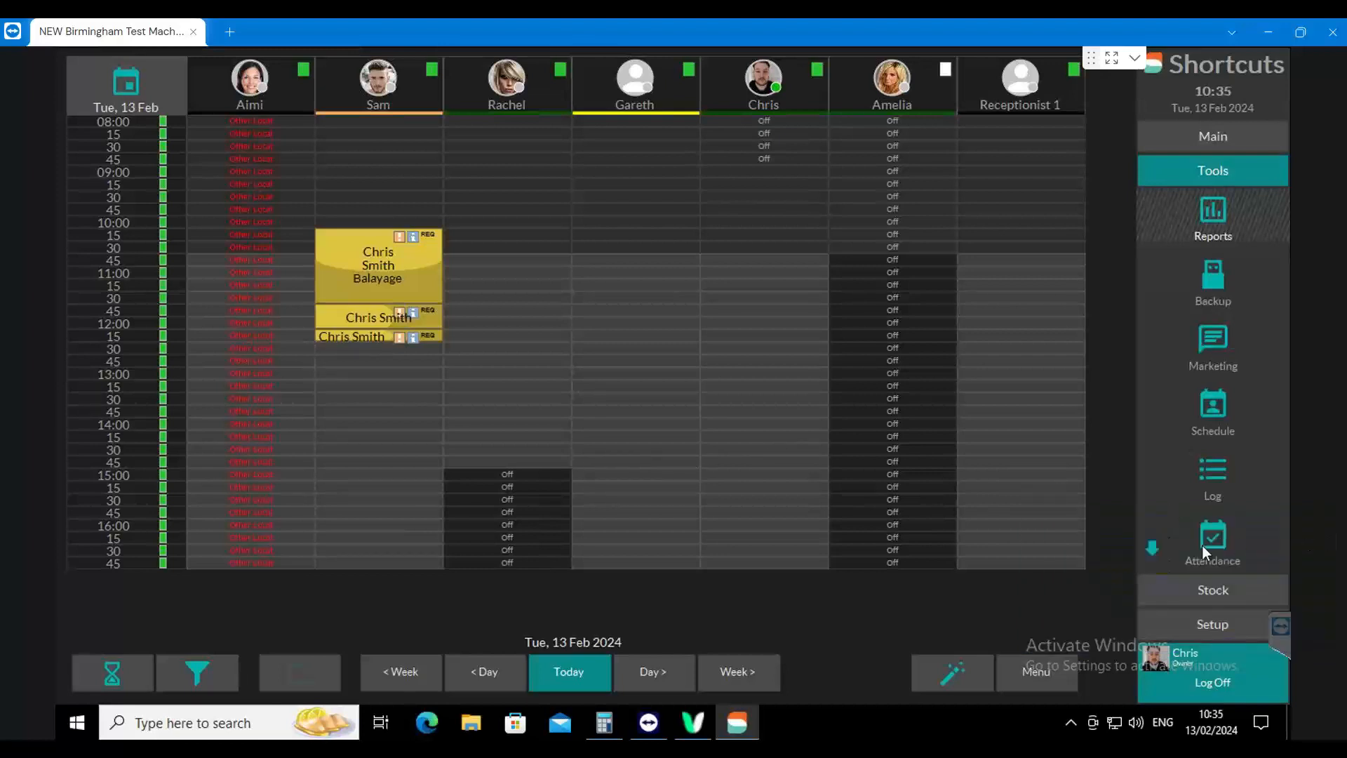